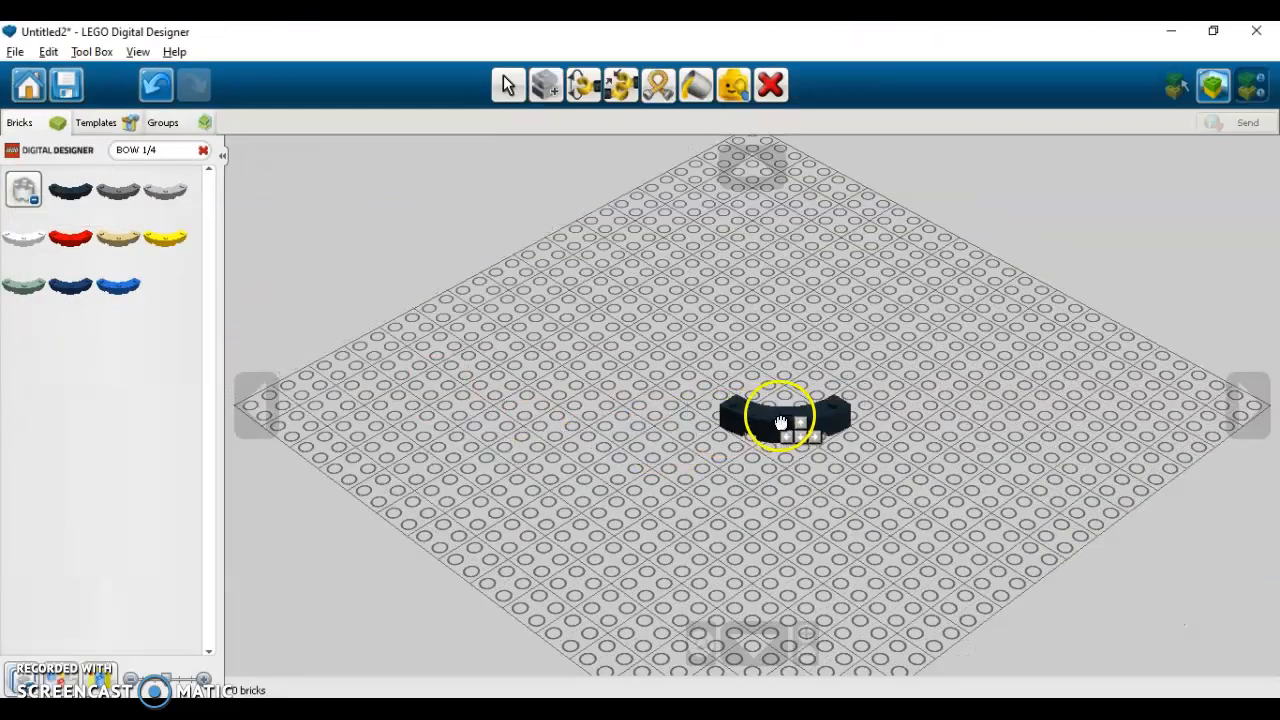
Build a full ring on the baseplate from four black BOW 1/4 4X4X1 bricks, rotating each copy to continue the curve.
click(800, 443)
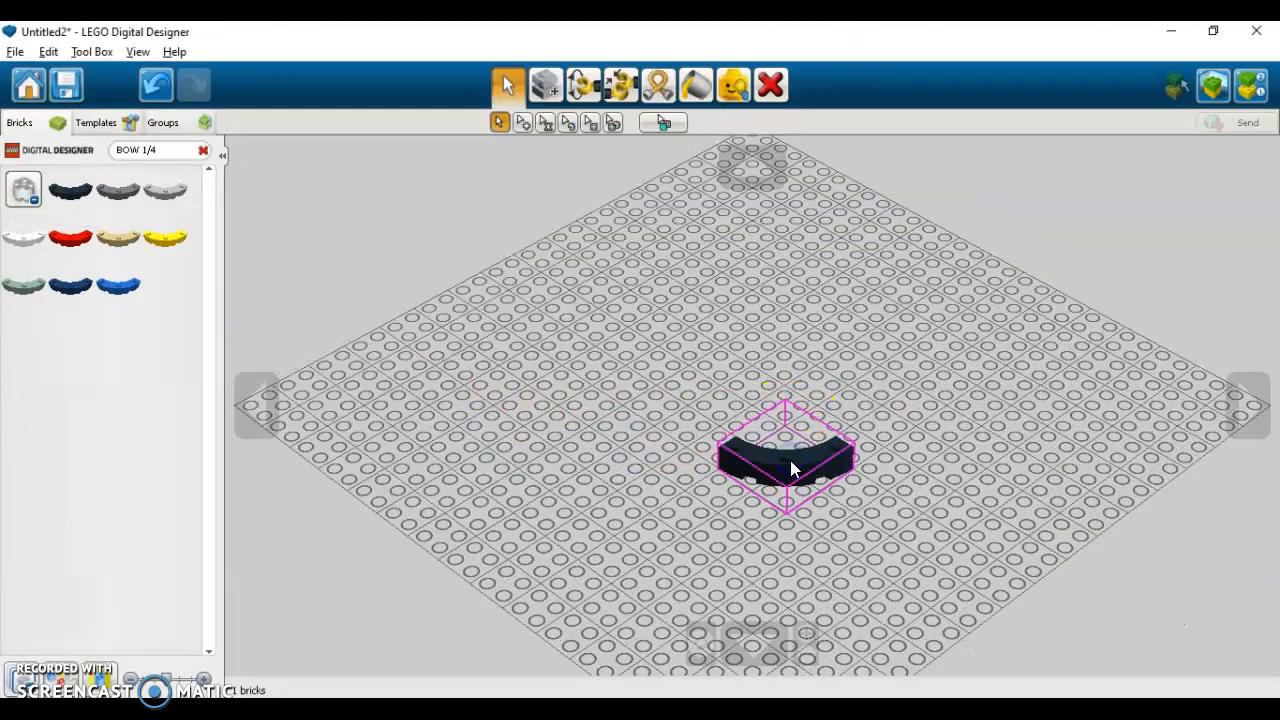
click(800, 457)
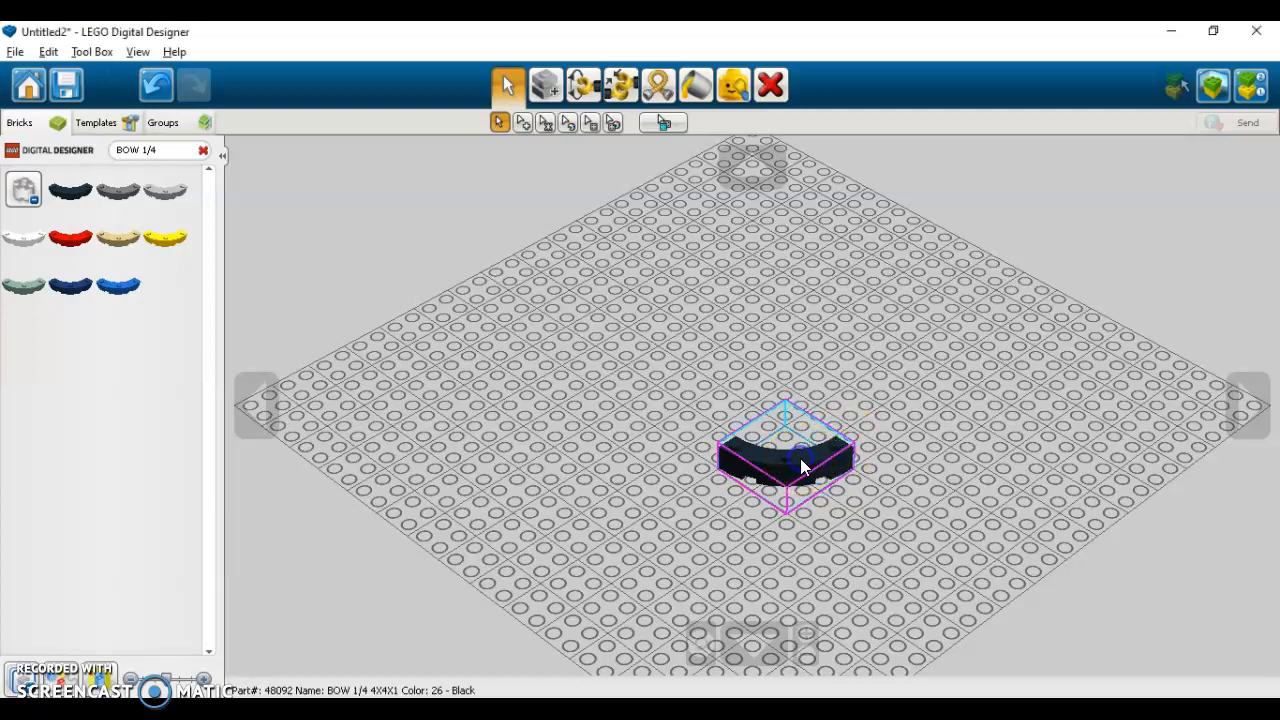
key(Right)
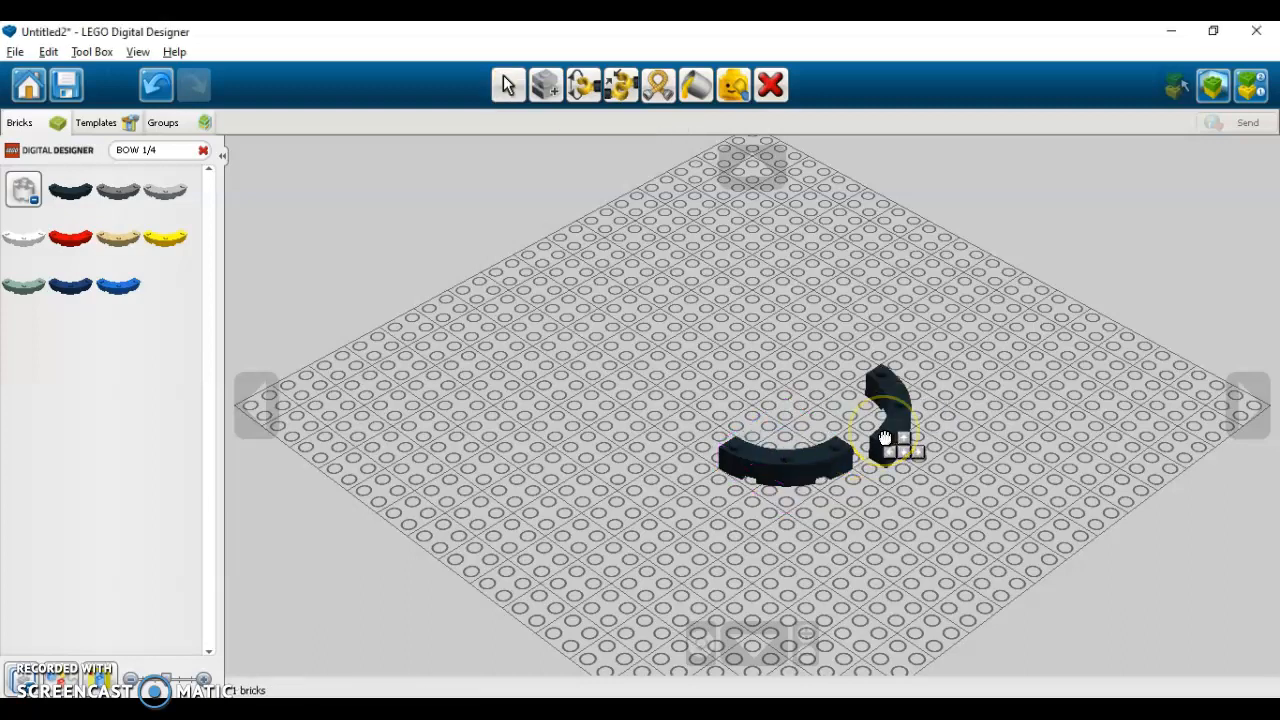
click(853, 432)
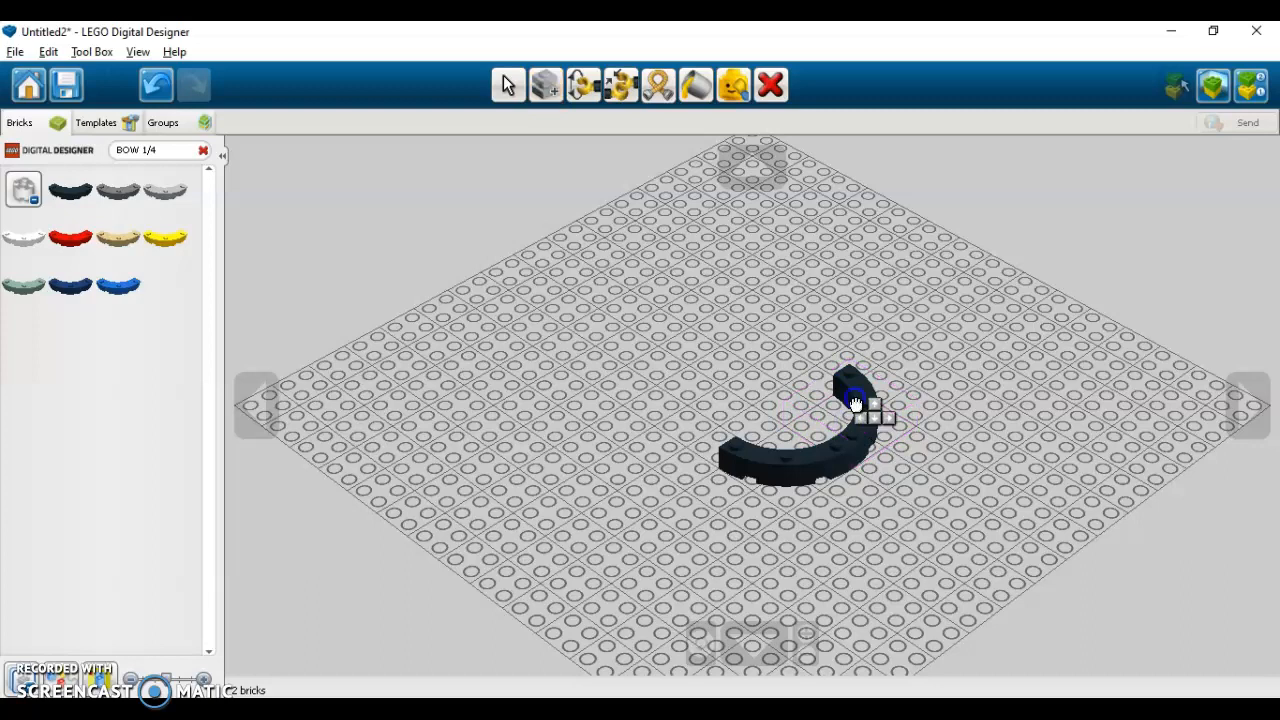
key(Right)
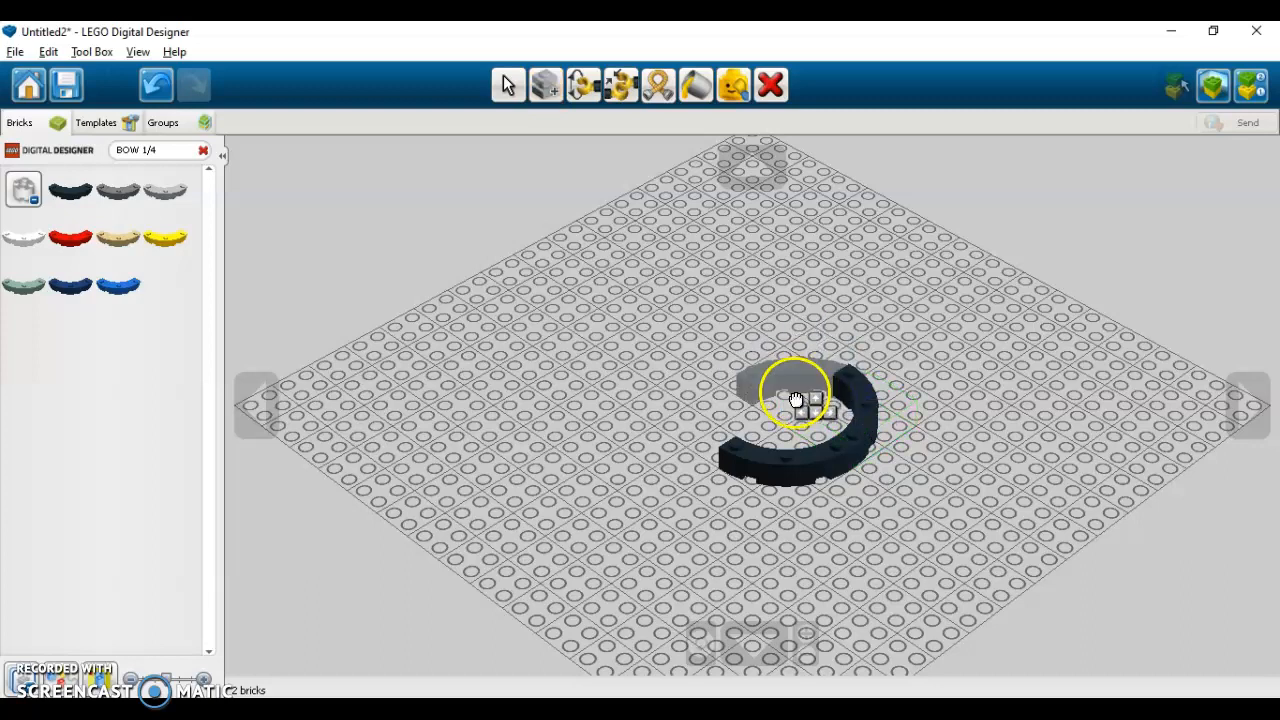
click(787, 384)
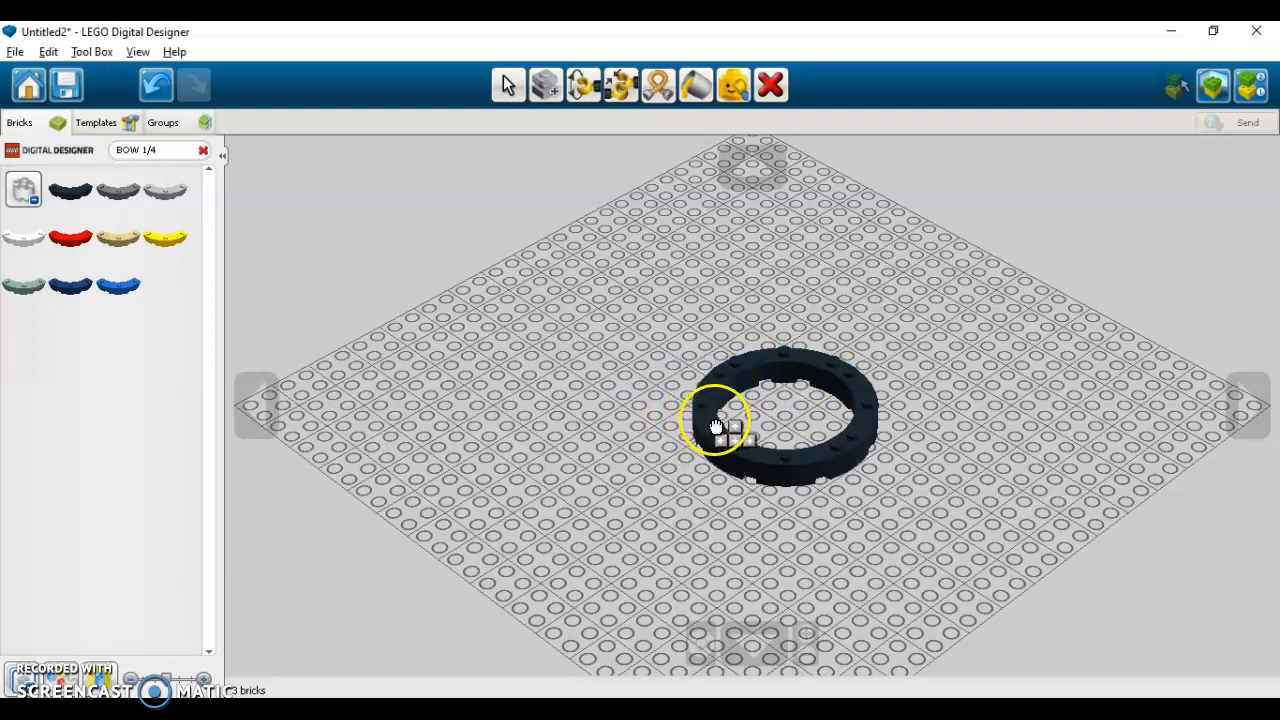
click(719, 426)
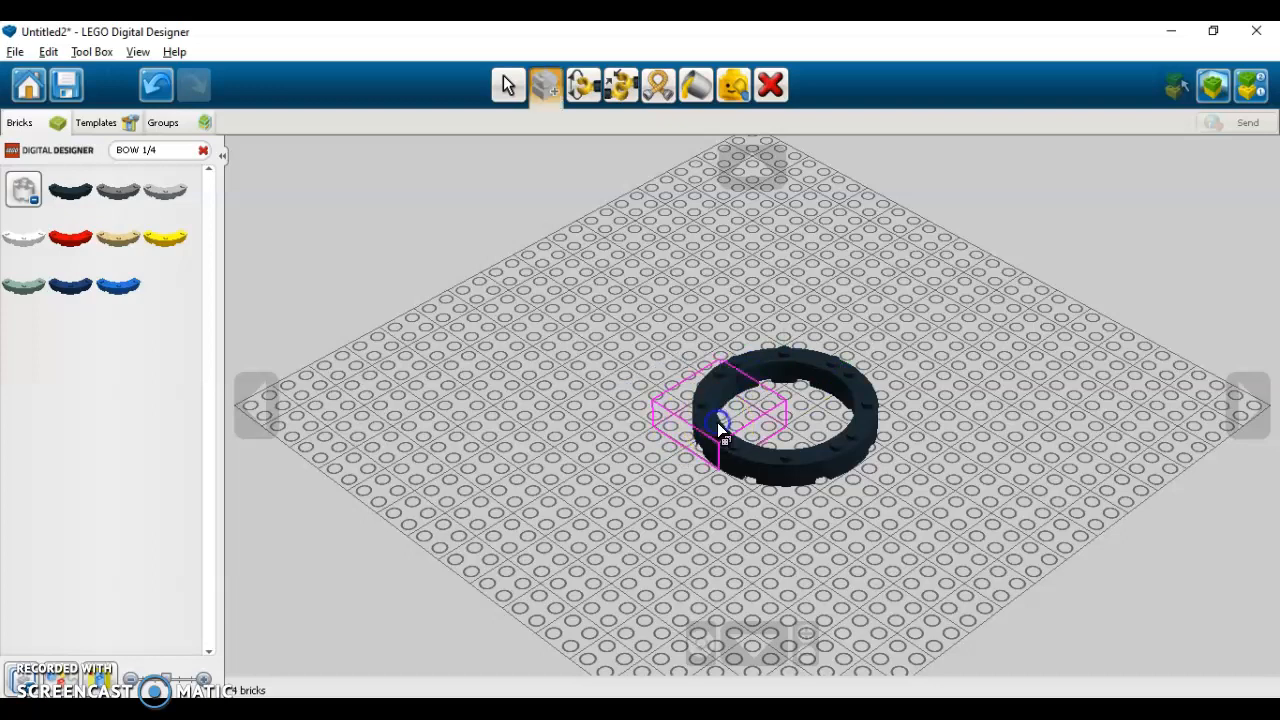
click(752, 646)
click(507, 85)
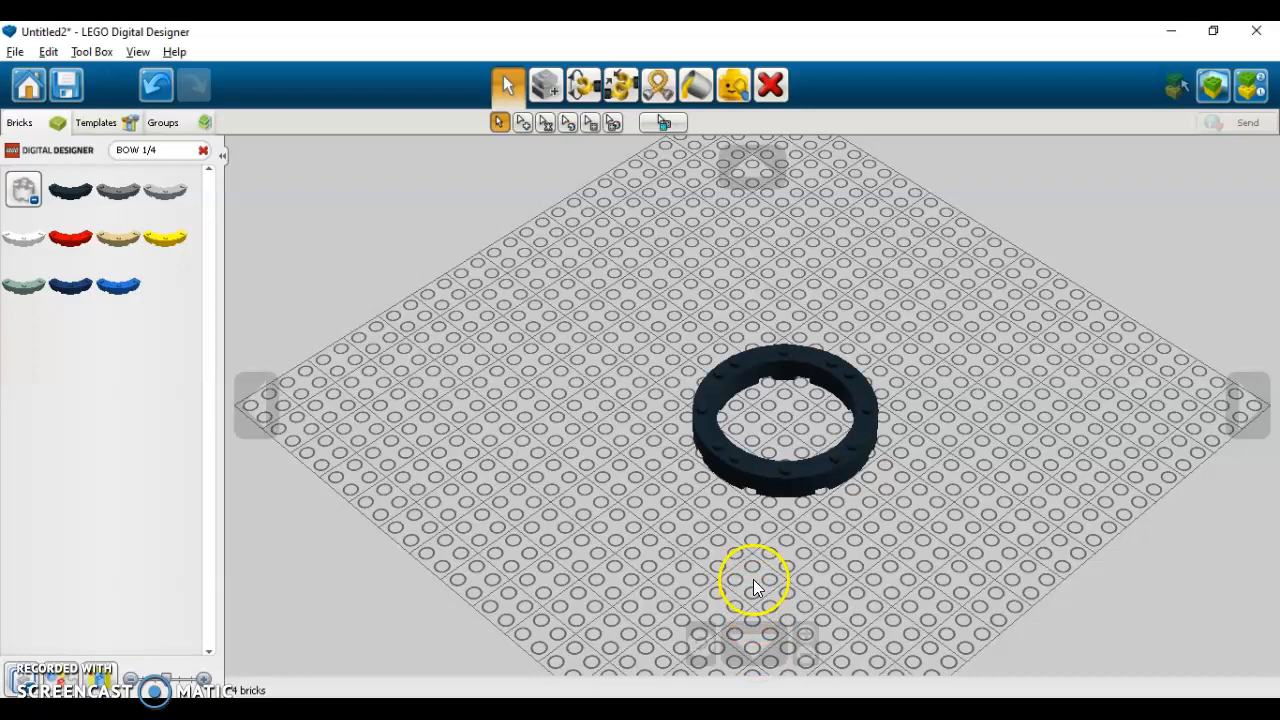
Find PLATE 2X8 in the bricks and lay a brown one, rotated a quarter turn, across the centre of the ring.
click(142, 150)
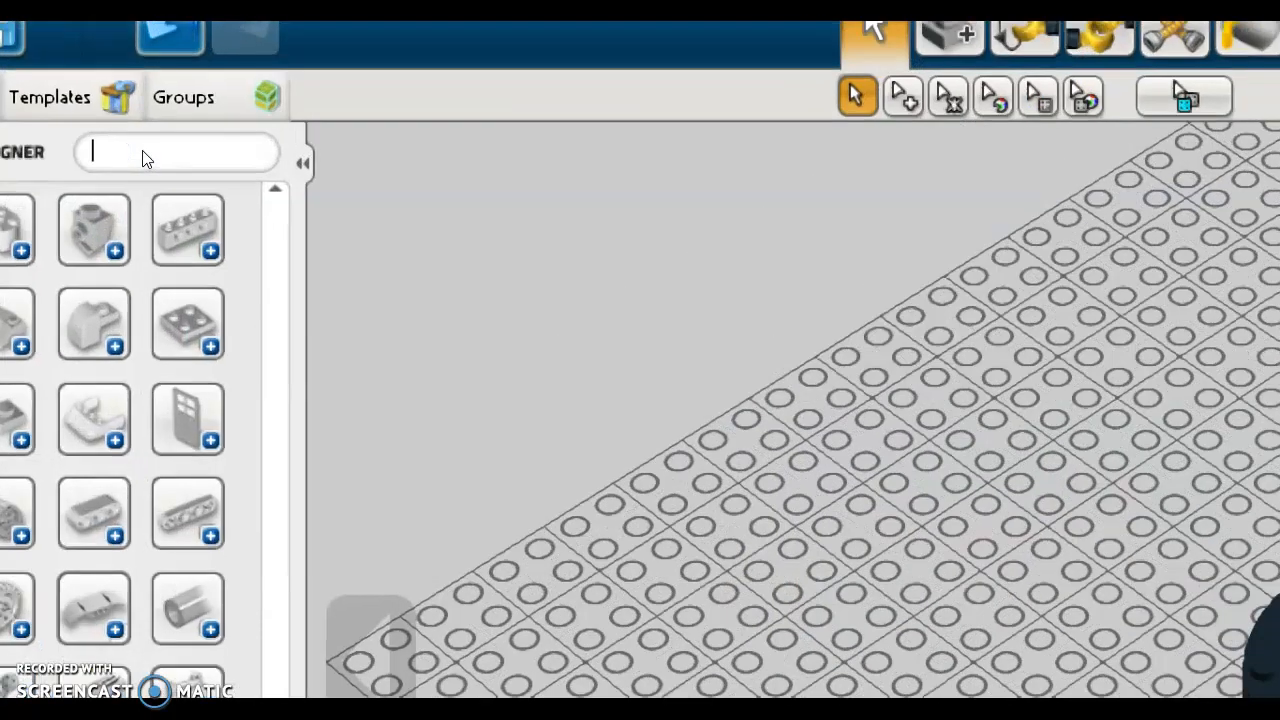
text(PLATE 2X8)
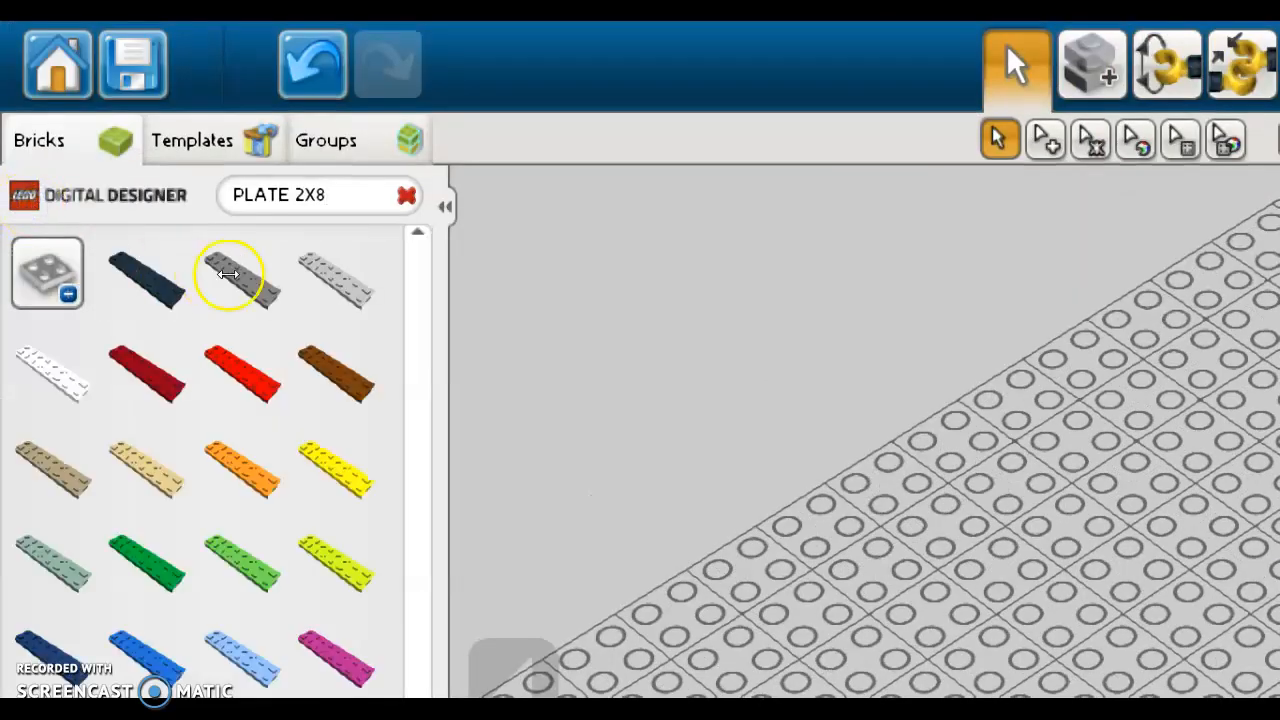
click(168, 248)
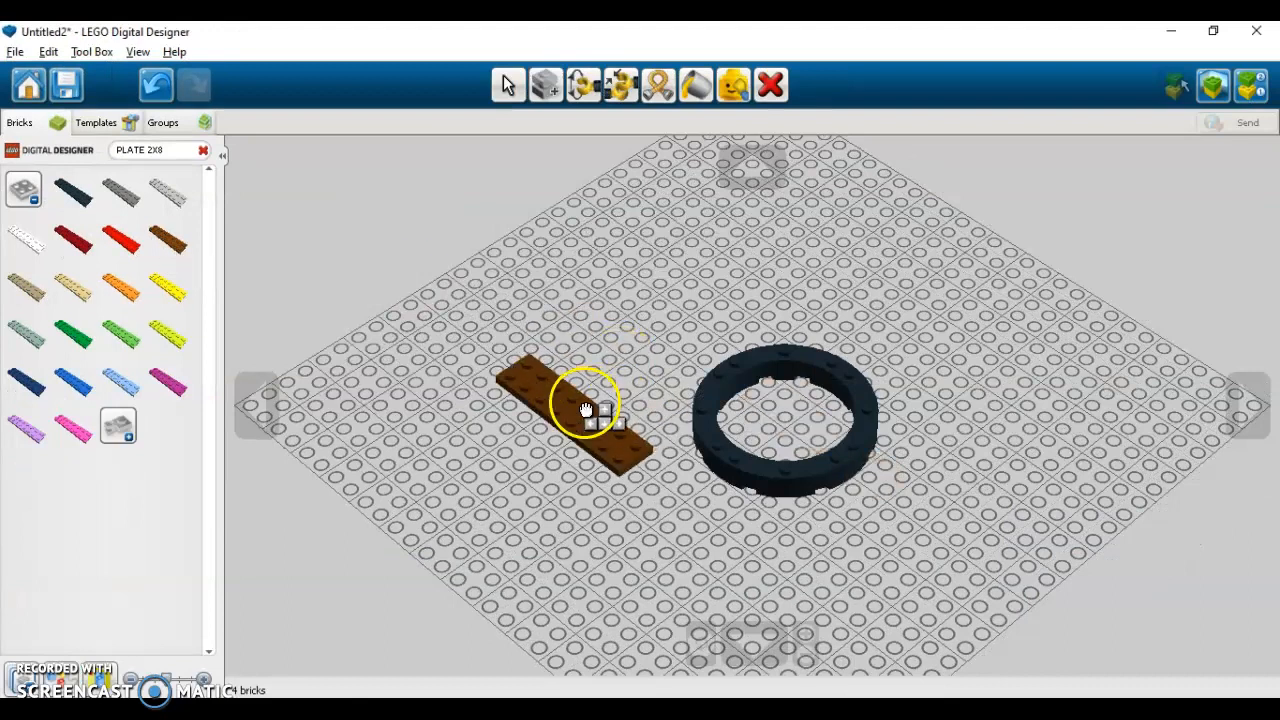
key(Right)
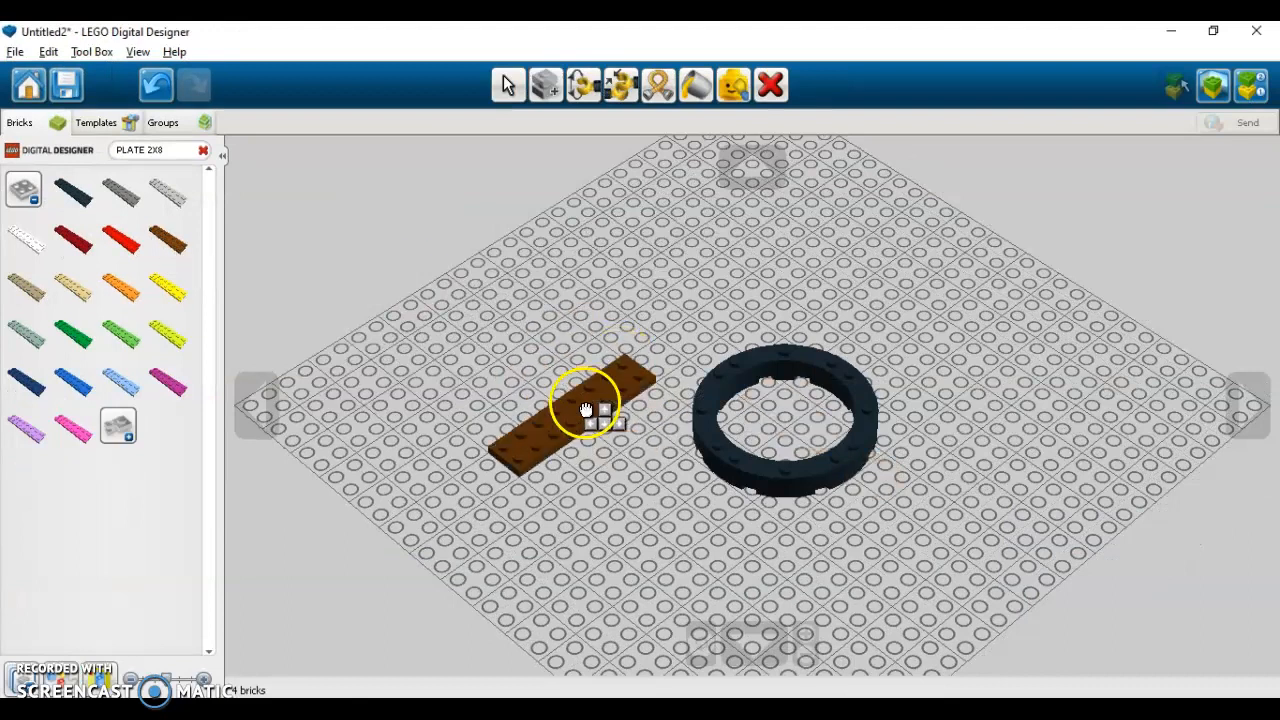
click(790, 405)
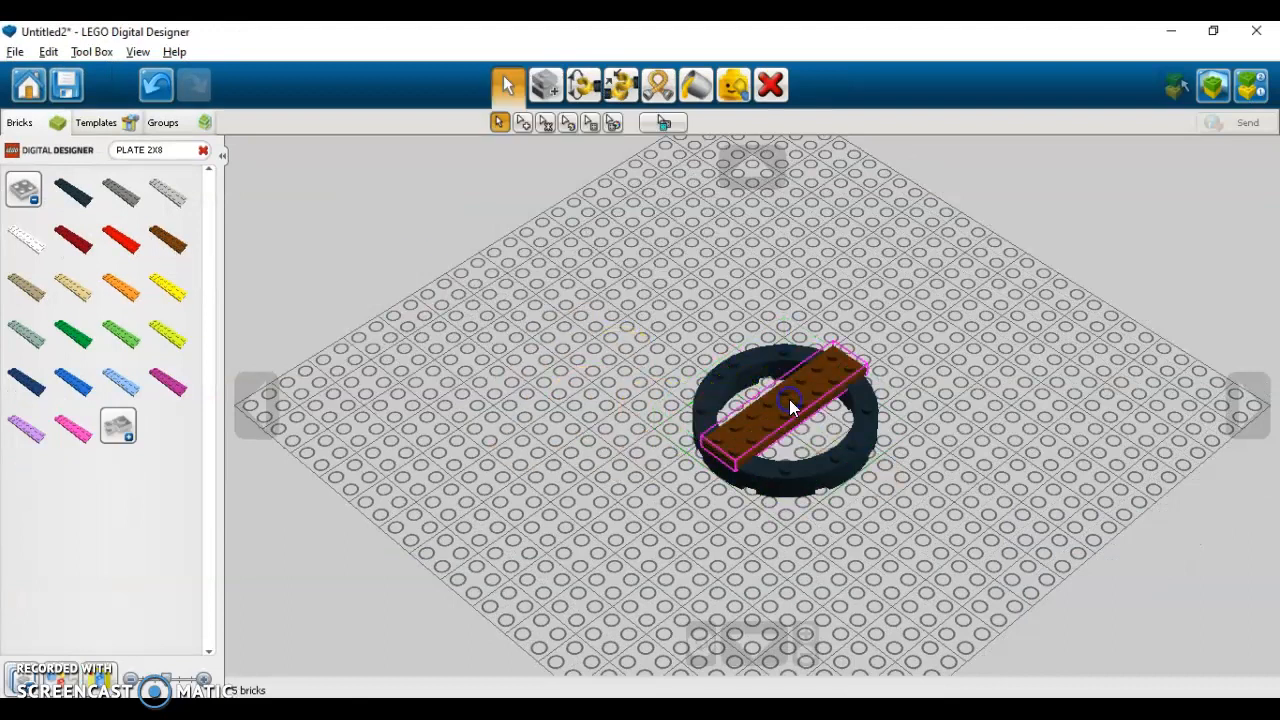
Find PLATE 2X3 and place a brown one on each side of the 2X8 plate to form a cross on the ring.
click(357, 314)
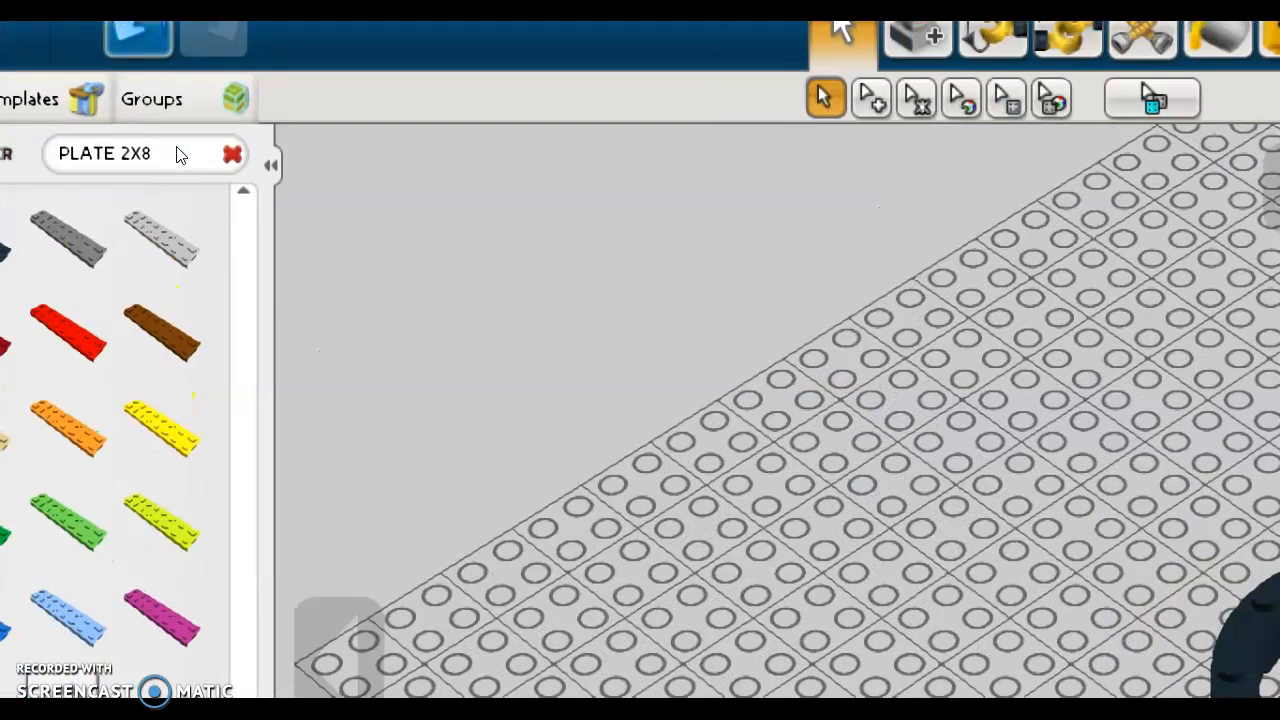
text(3)
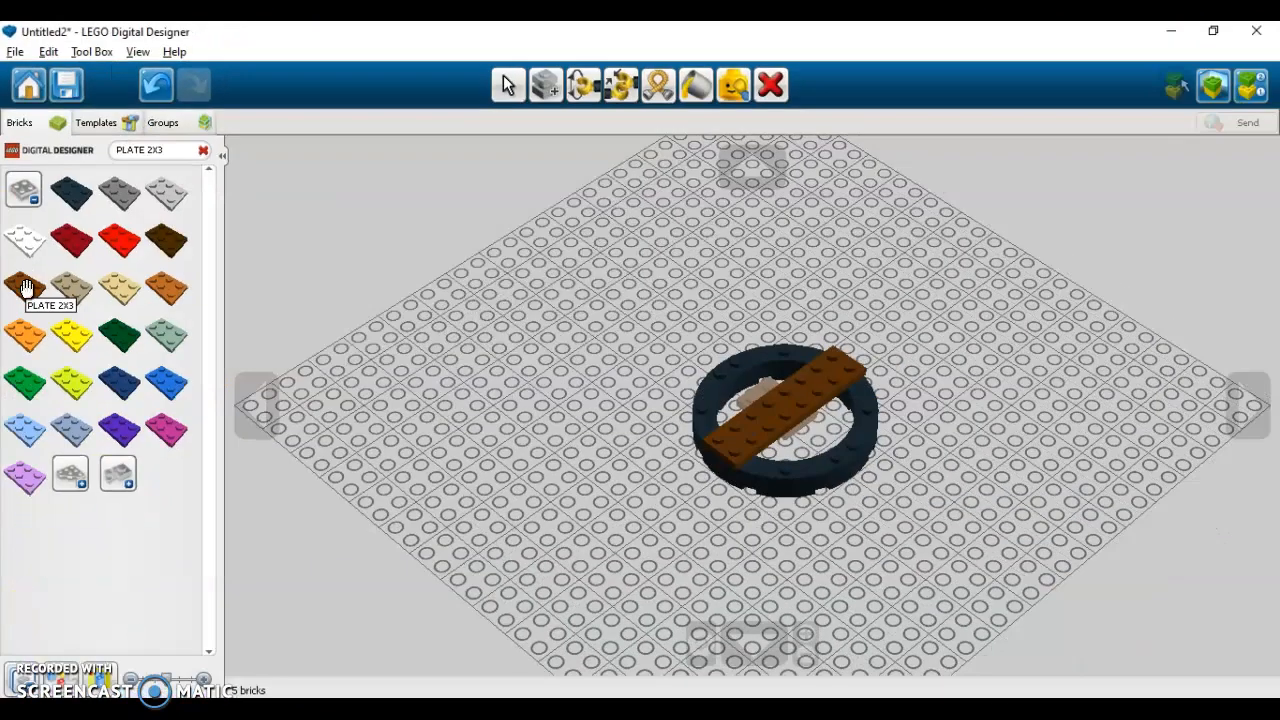
drag(25, 288, 801, 428)
click(832, 432)
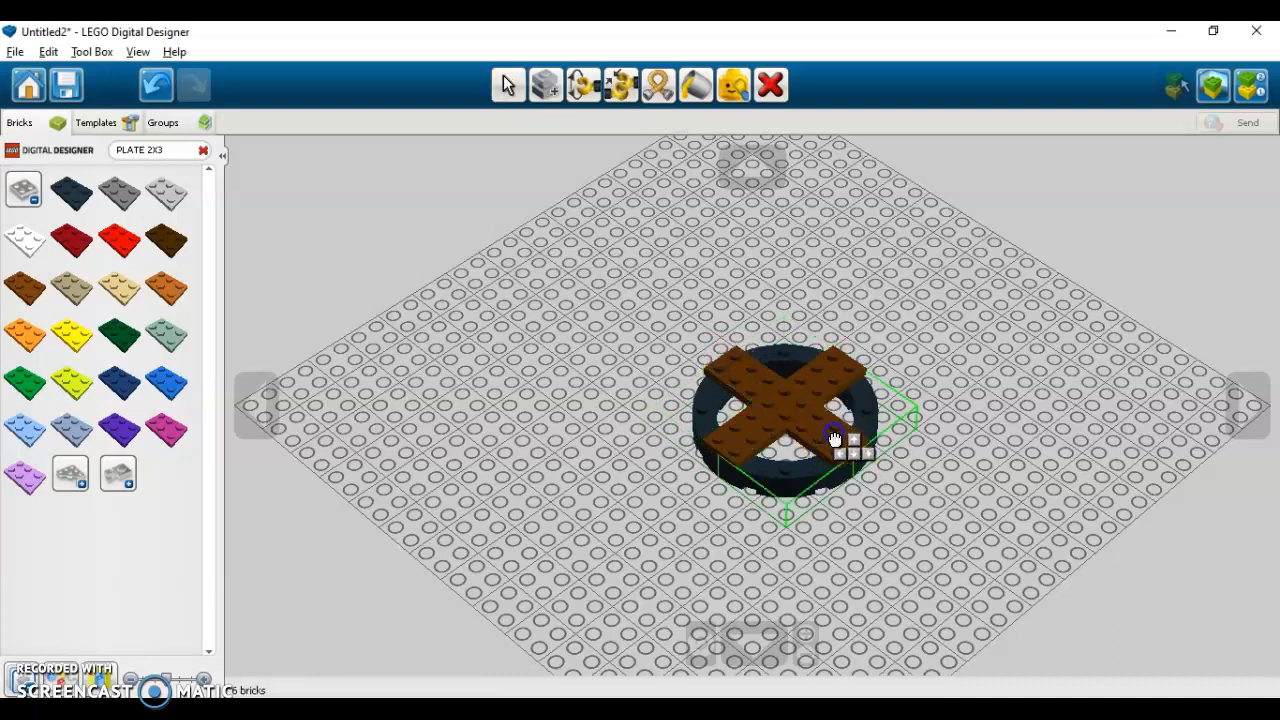
Find FLAT TILE 2X2 and place two brown tiles end to end over the middle of the cross.
click(203, 150)
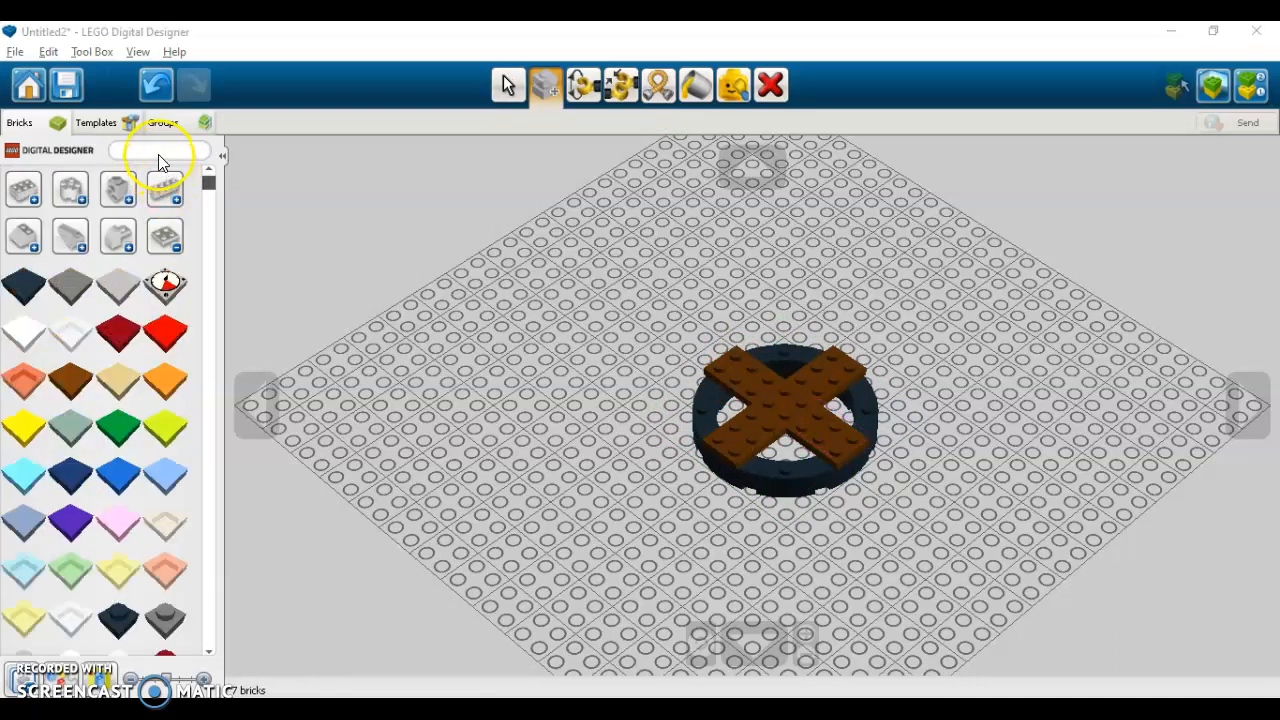
click(158, 154)
text(FLAT TILE 2X2)
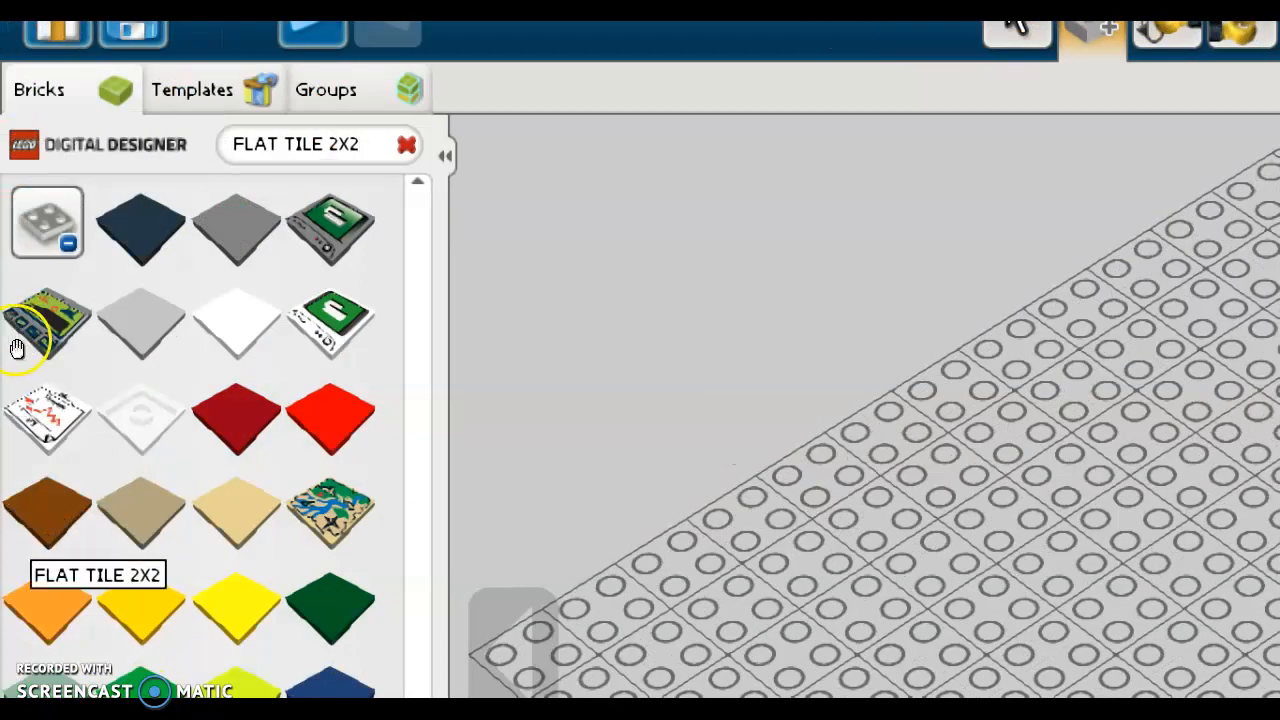
click(19, 345)
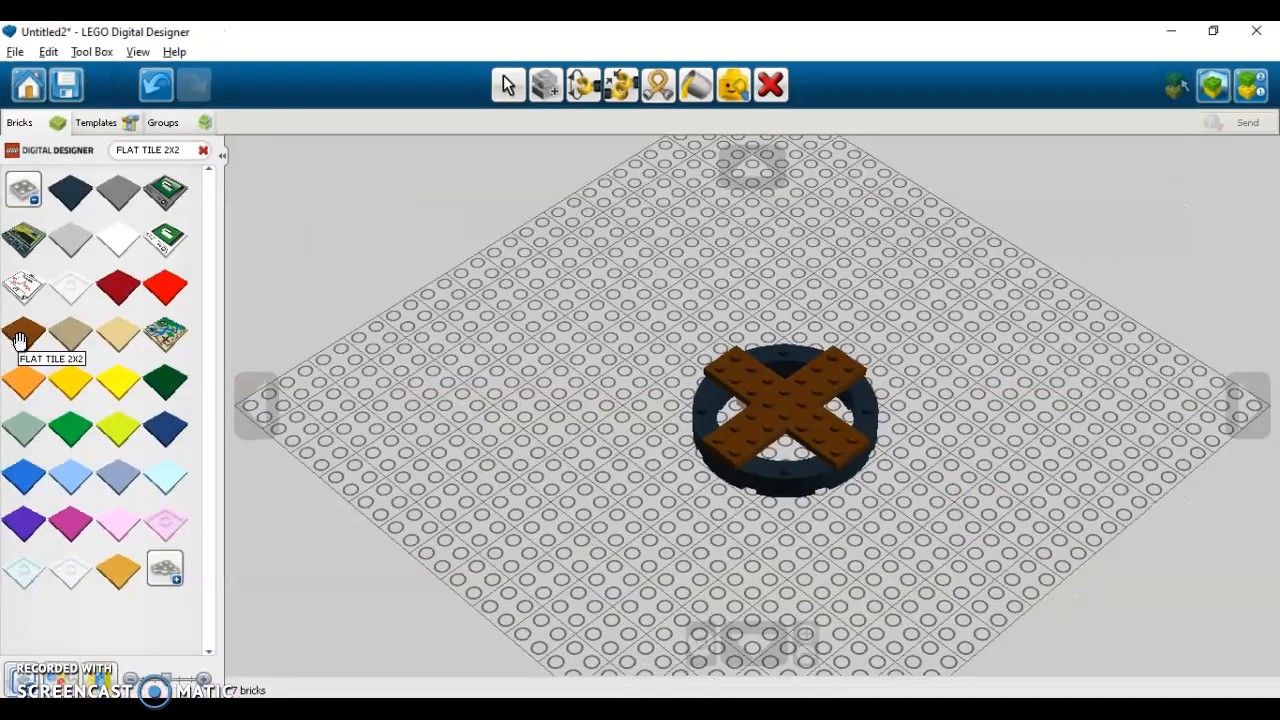
mouse_move(19, 342)
mouse_down()
mouse_move(249, 349)
mouse_move(406, 394)
mouse_move(580, 417)
mouse_move(722, 410)
mouse_move(763, 374)
mouse_move(762, 392)
mouse_move(797, 416)
mouse_up()
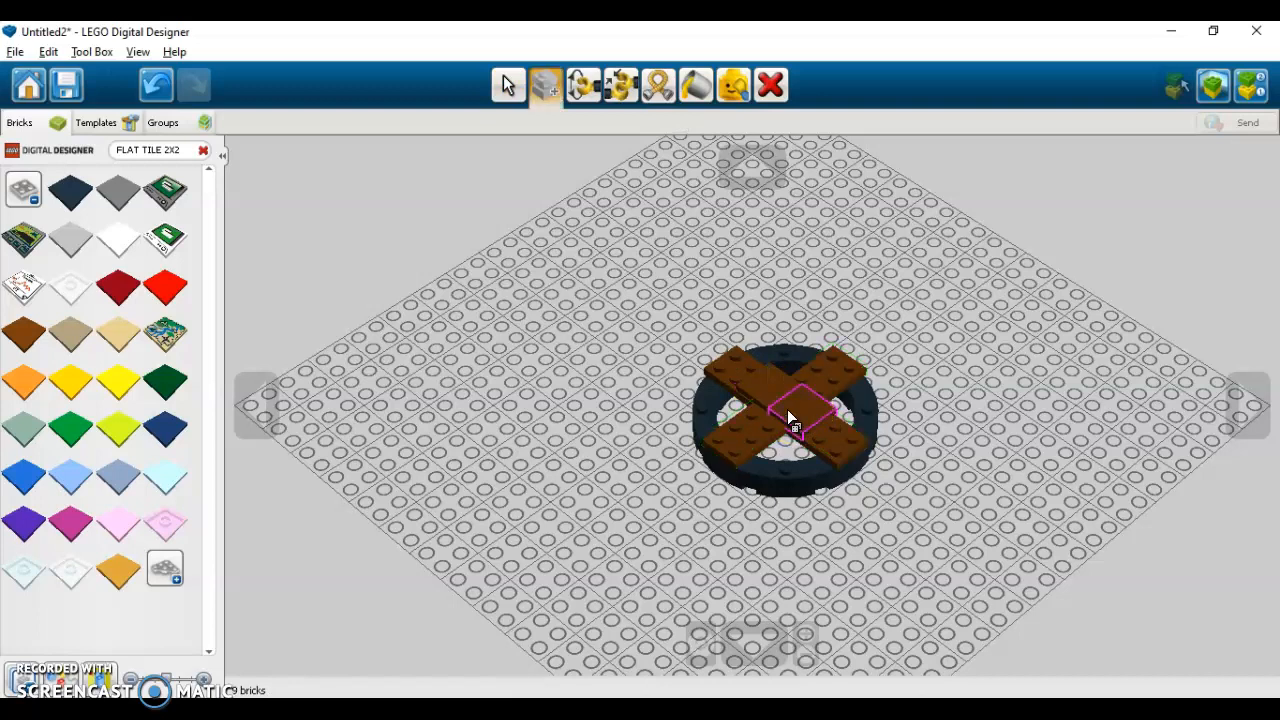
key(v)
scroll(781, 421, up, 3)
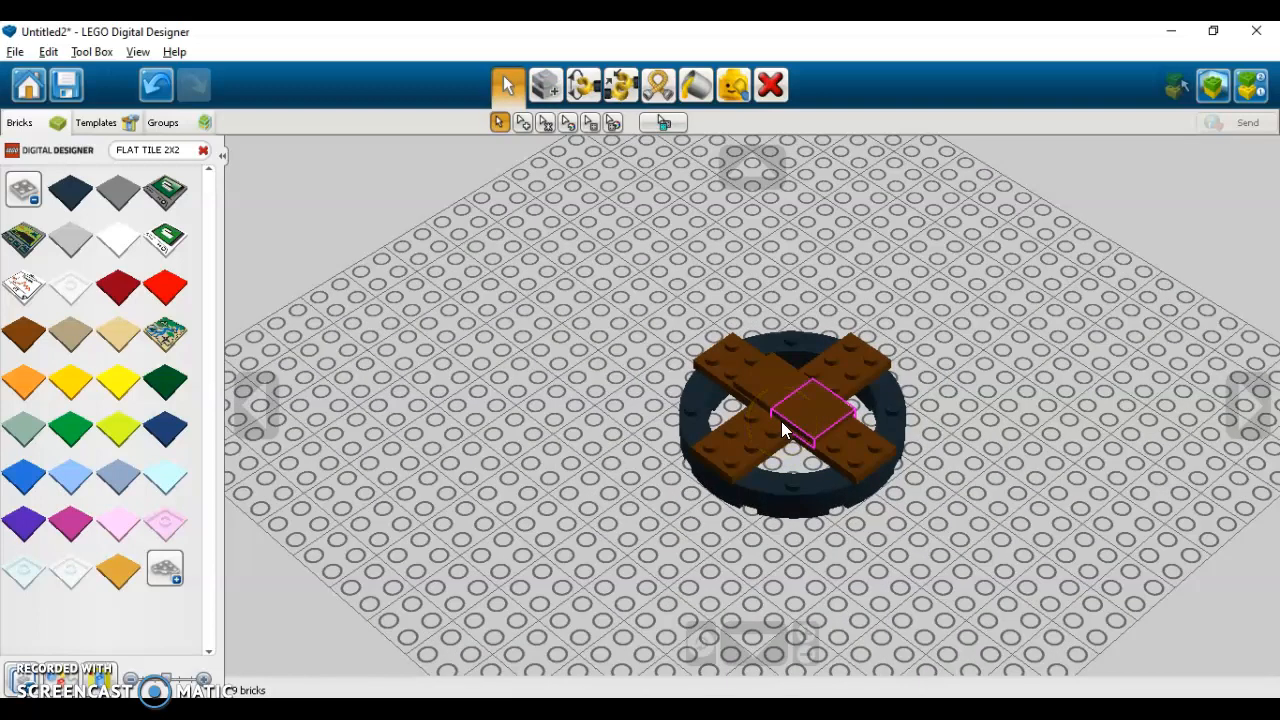
Search the bricks for PLATE 1X1 ROUND and pick the black version.
click(203, 150)
click(140, 155)
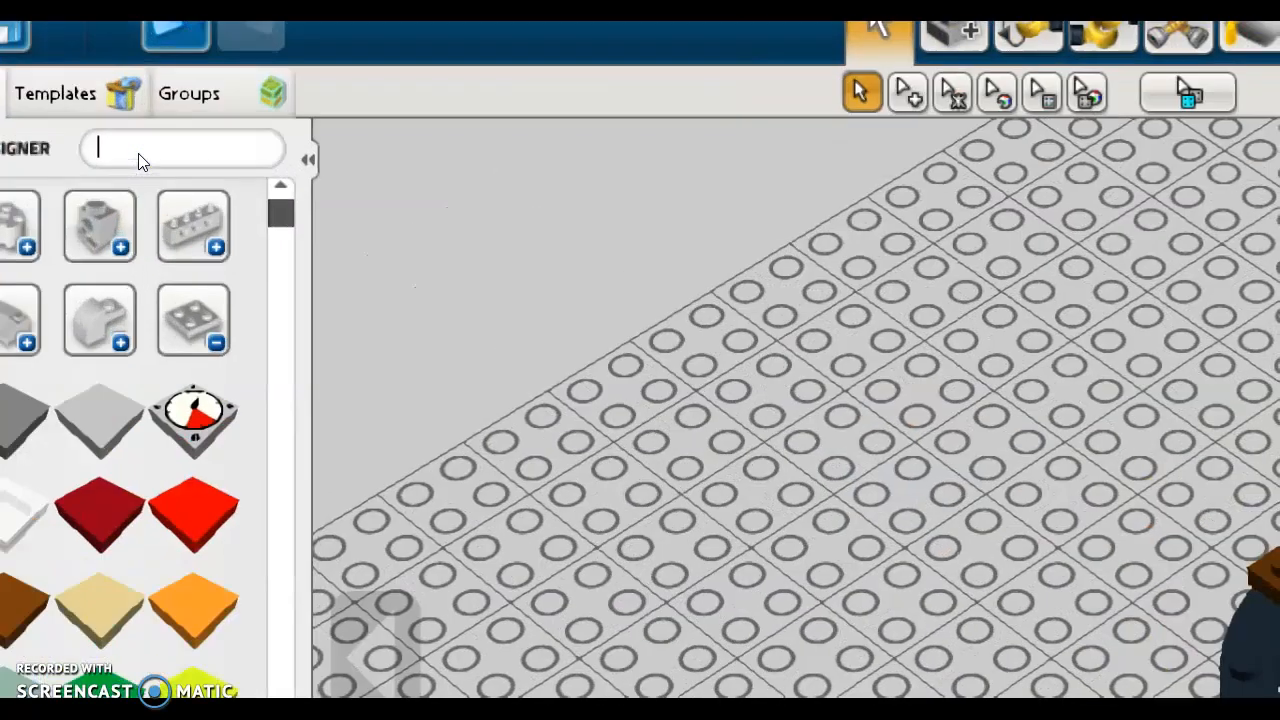
text(PLATE 1)
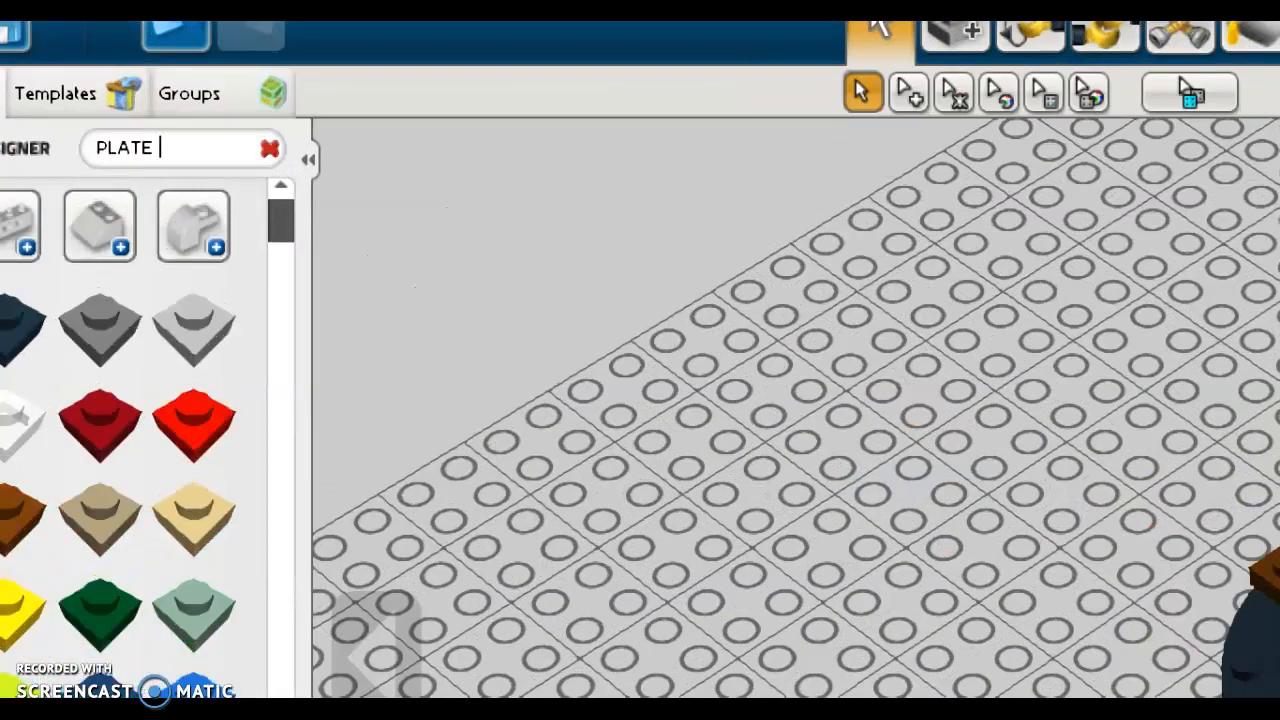
text(X1 )
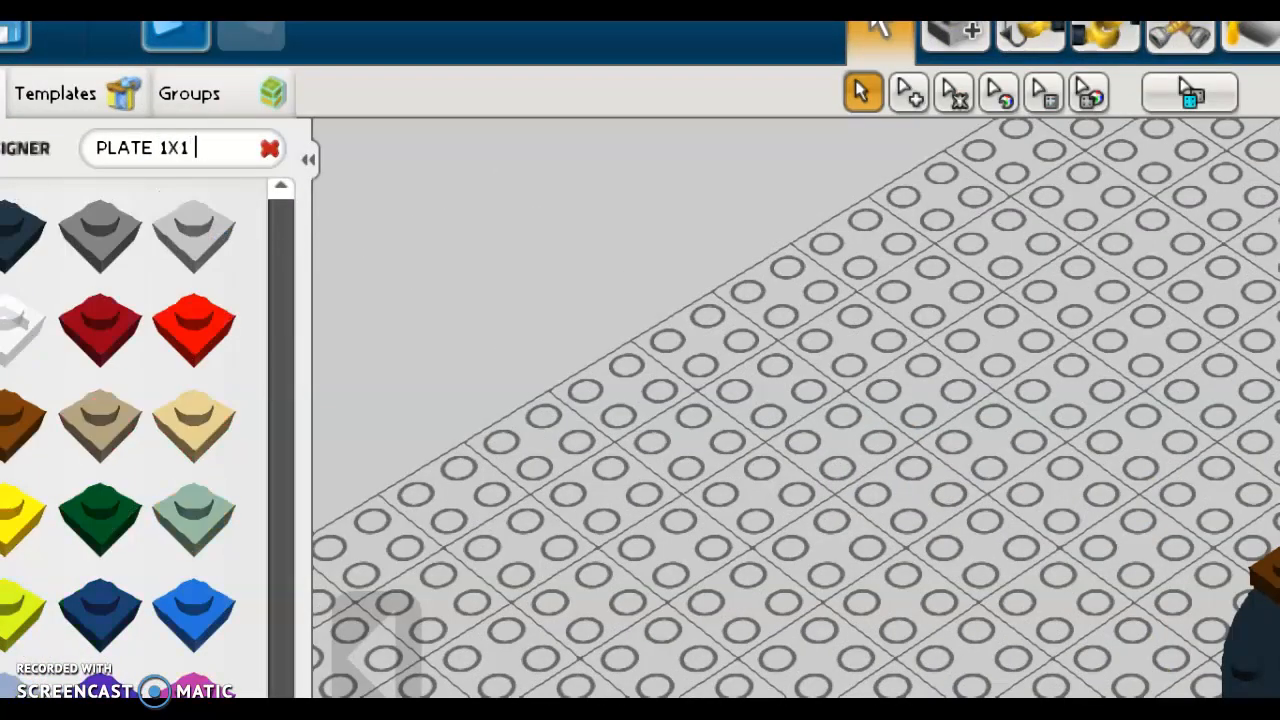
text(ROUND)
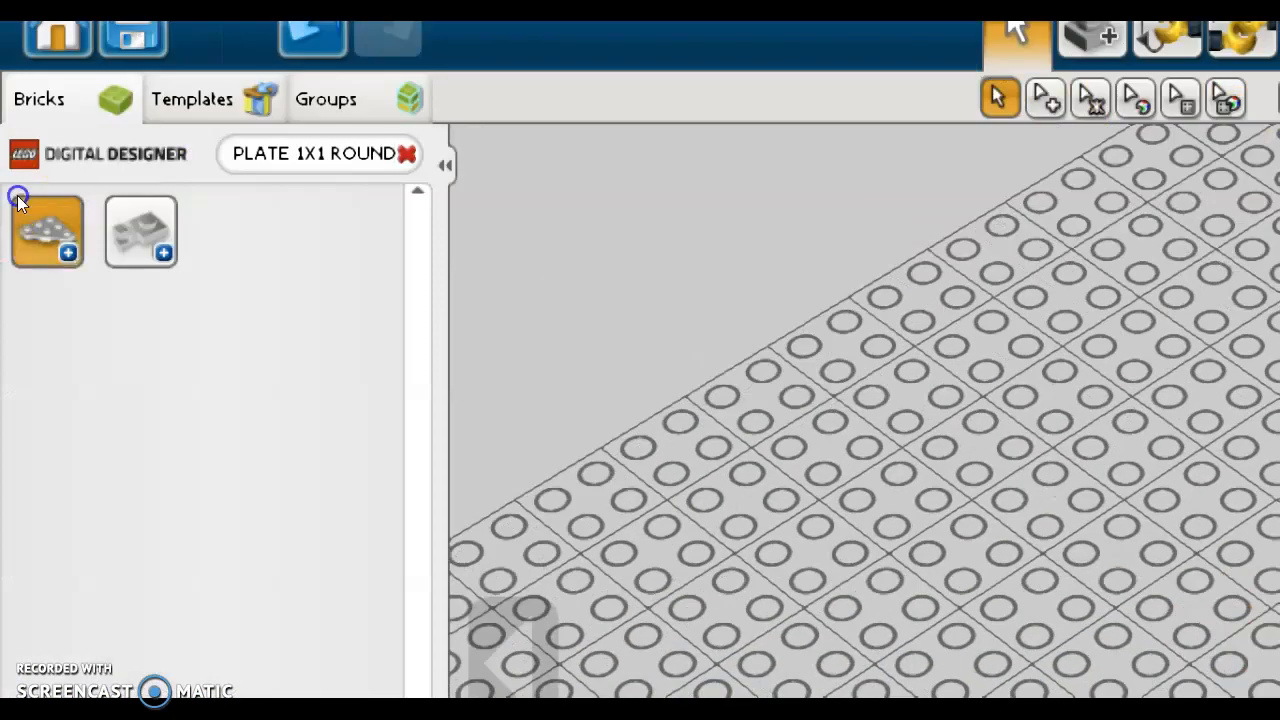
click(40, 225)
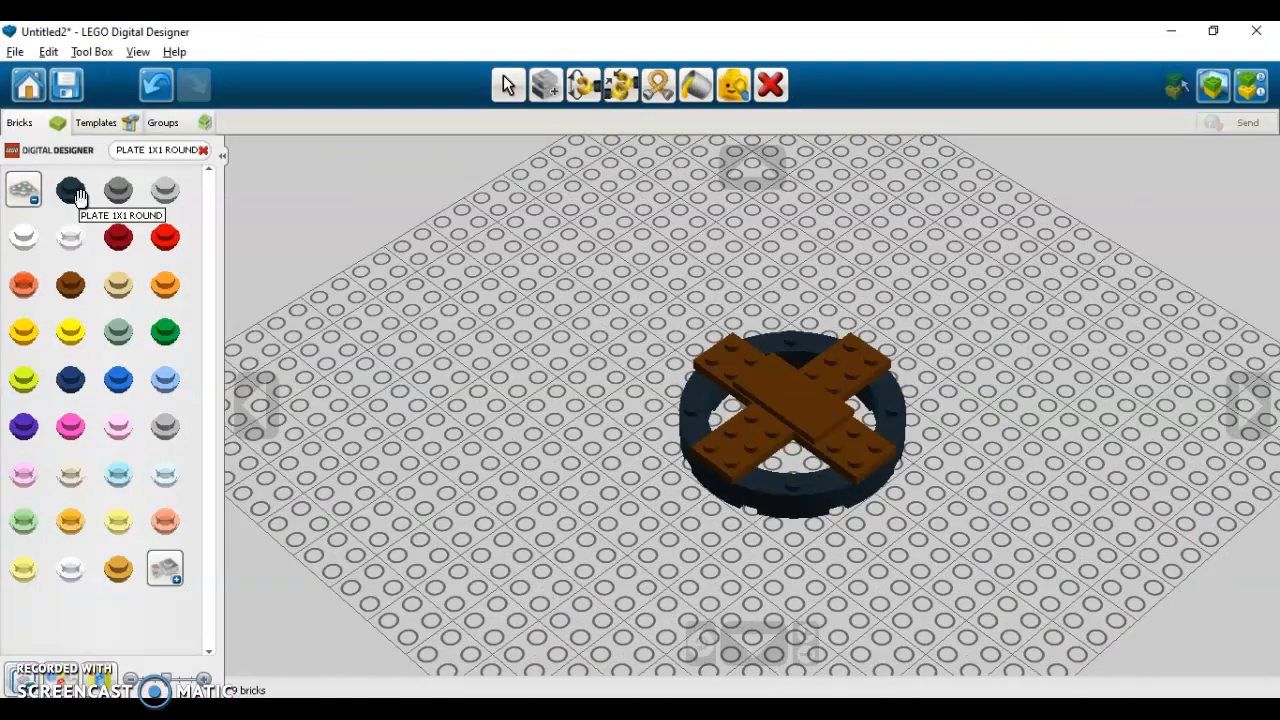
click(141, 232)
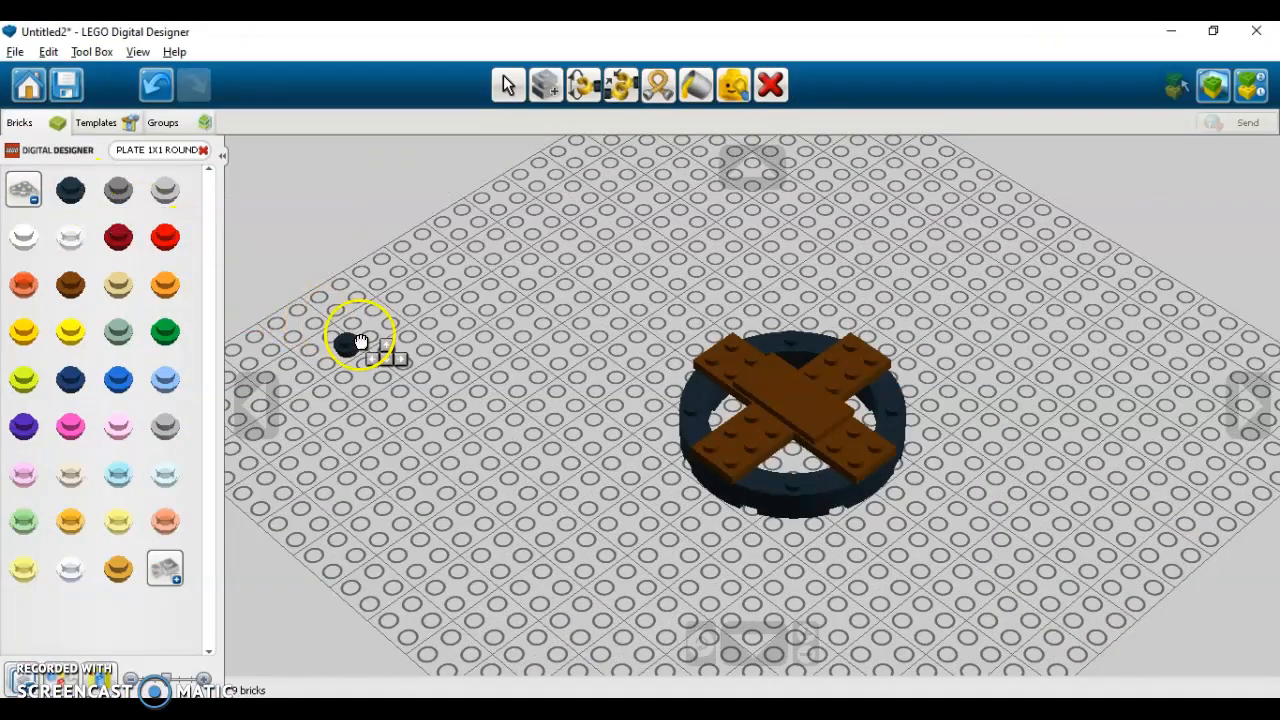
Place four black 1X1 round plates on the ring's exposed studs, one between each pair of neighbouring cross arms.
click(696, 413)
key(c)
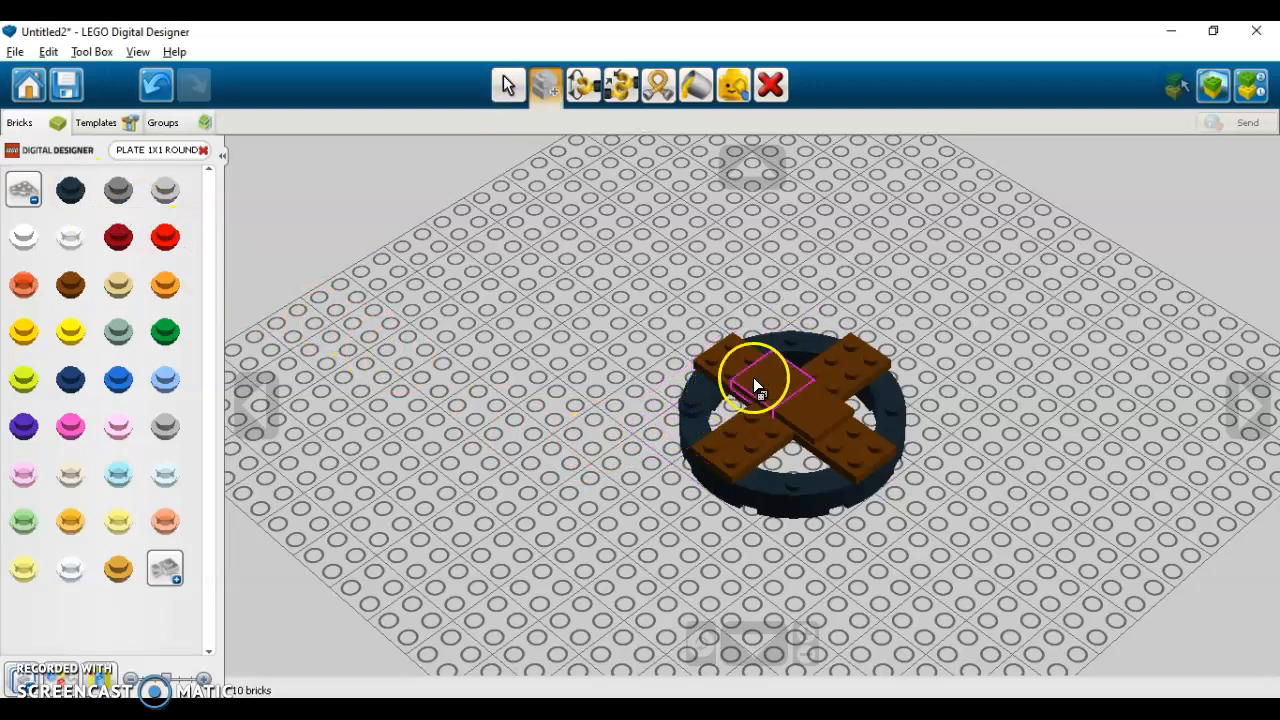
click(695, 401)
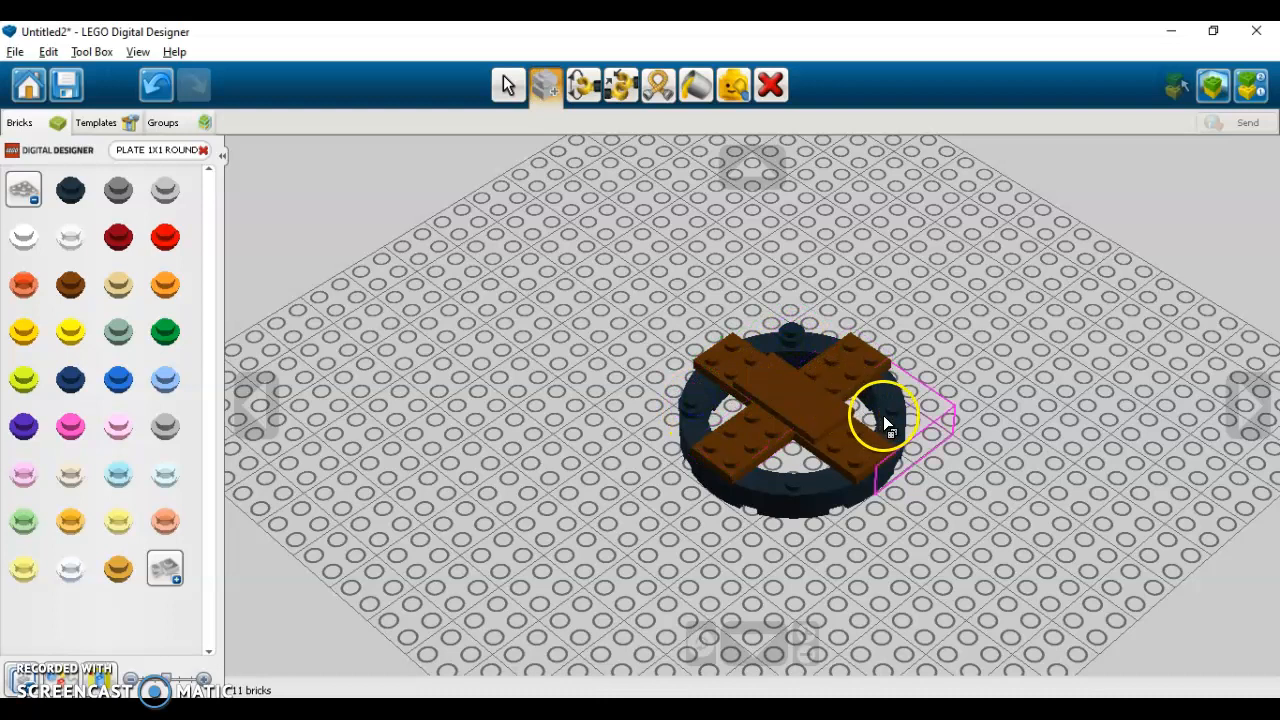
click(892, 407)
click(796, 337)
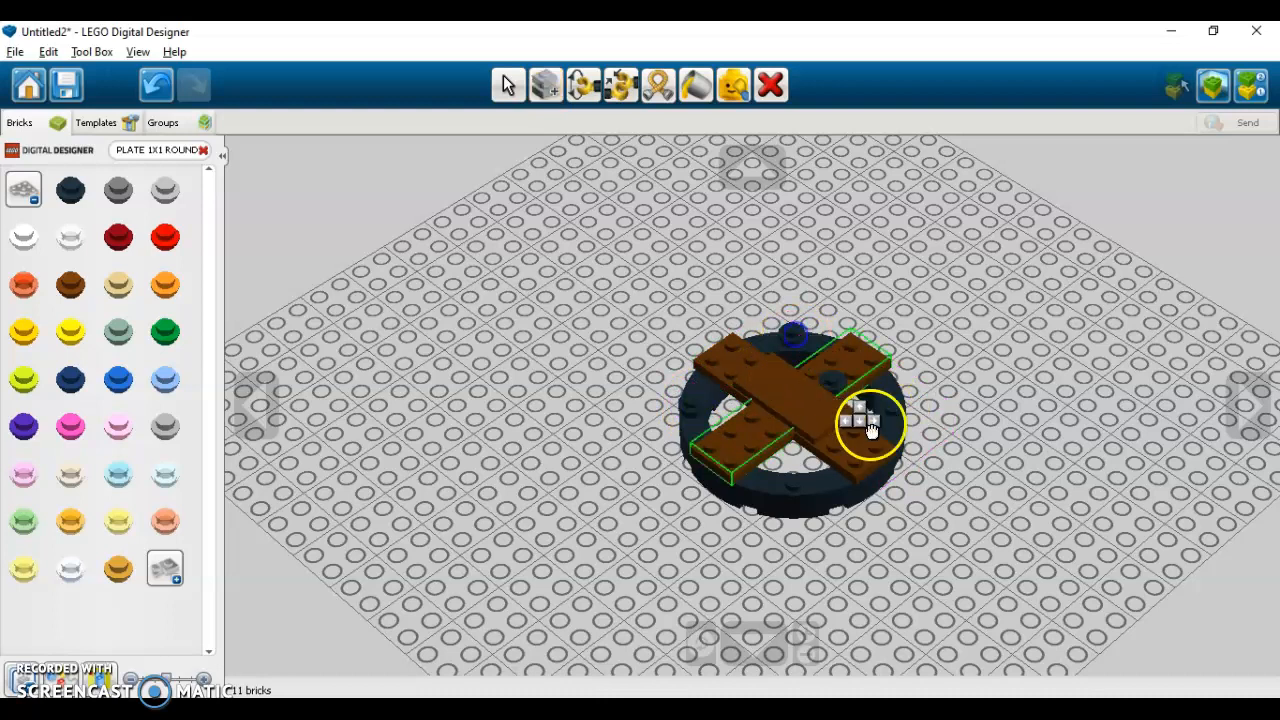
click(886, 422)
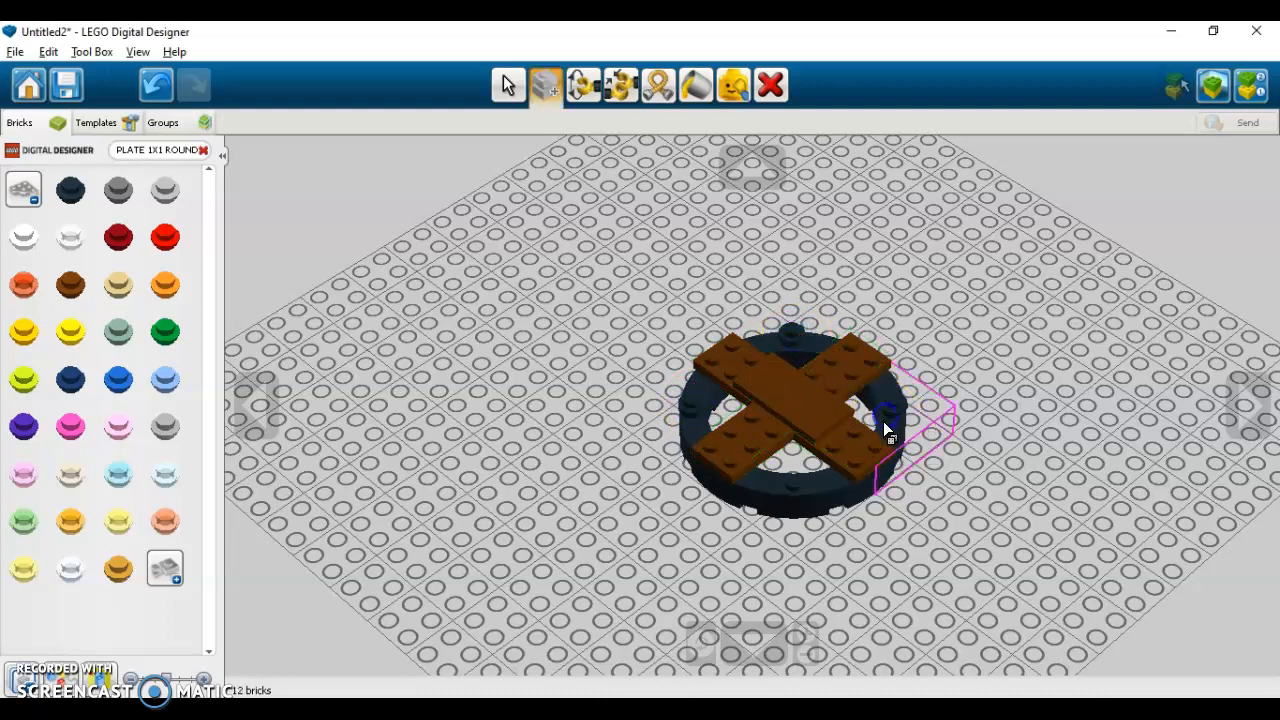
click(892, 410)
click(800, 506)
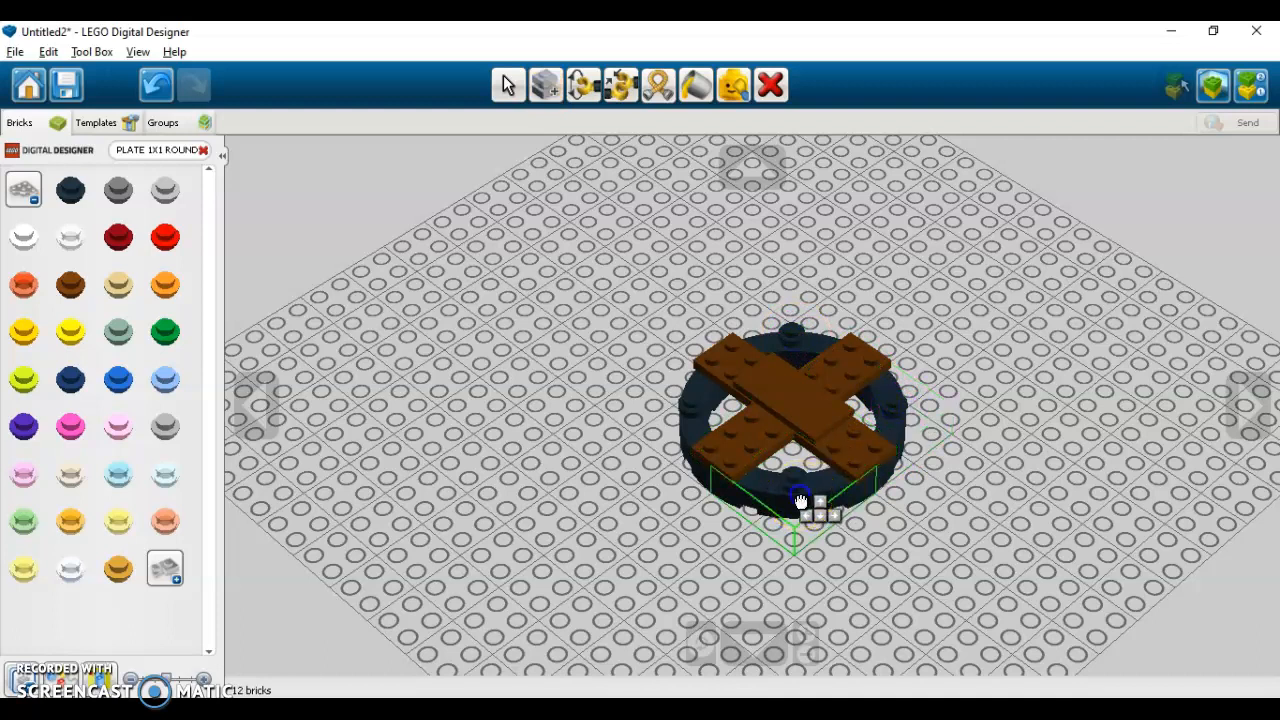
key(v)
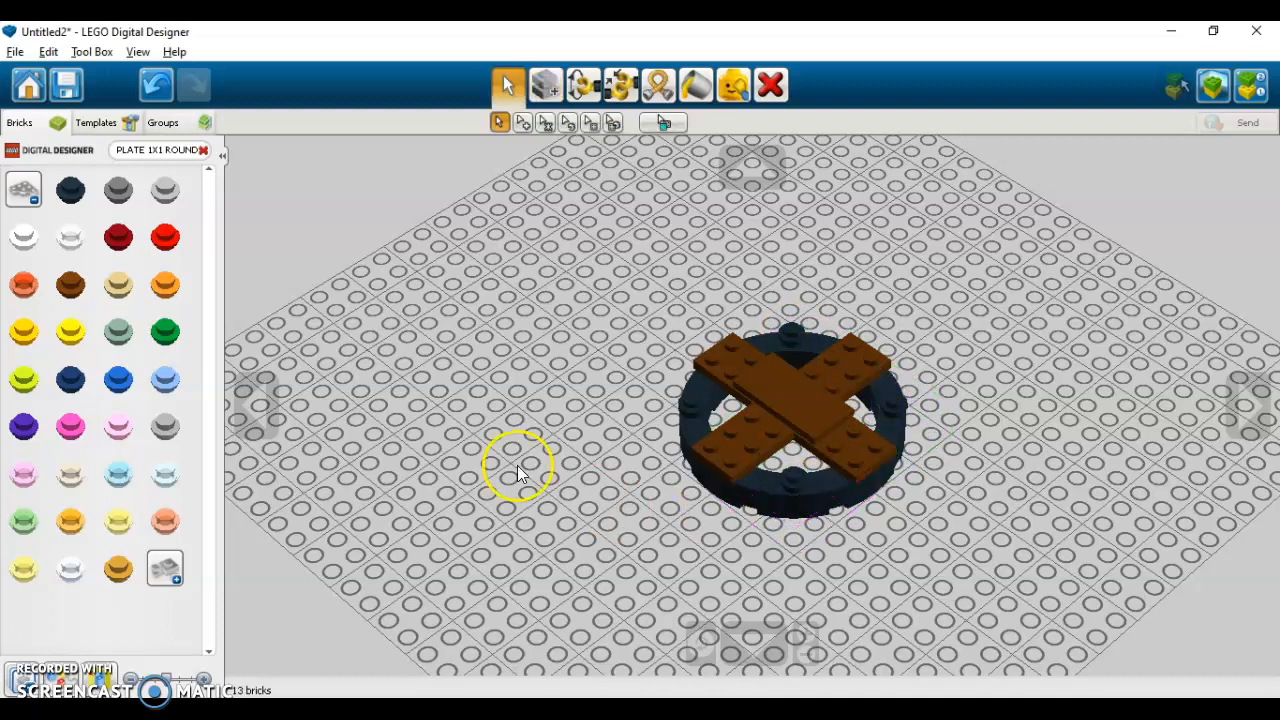
click(249, 416)
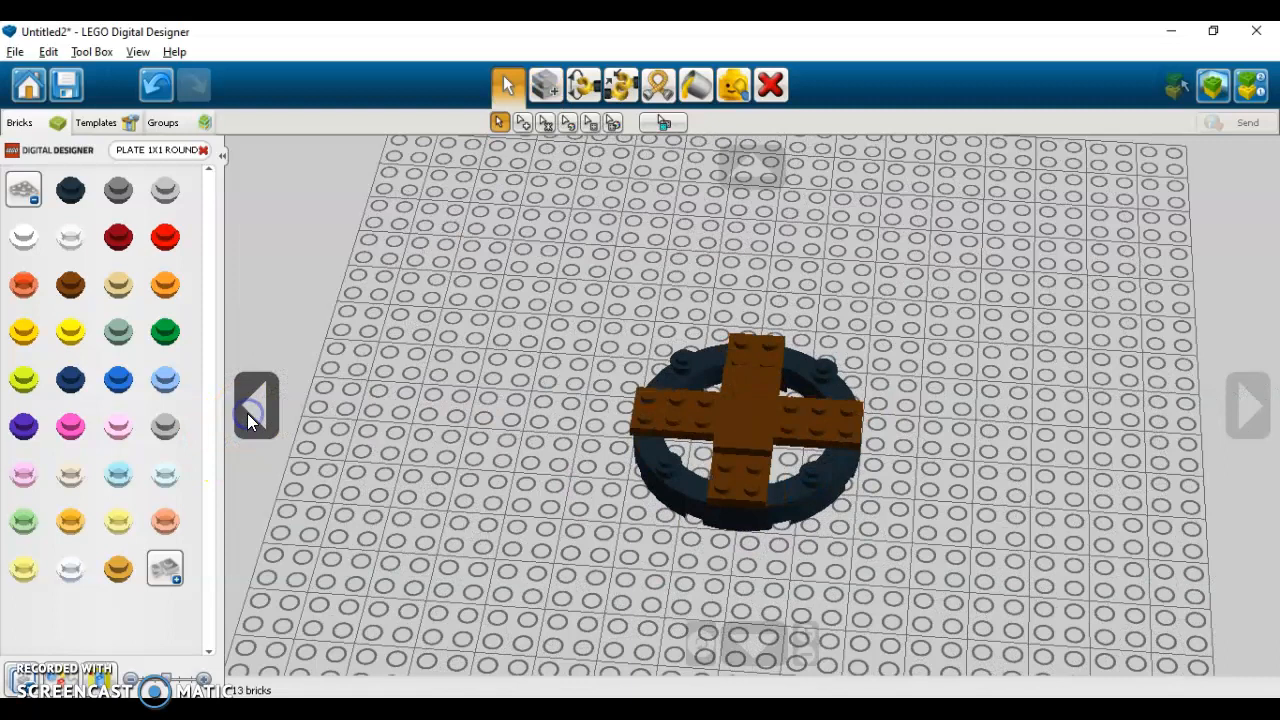
click(1252, 405)
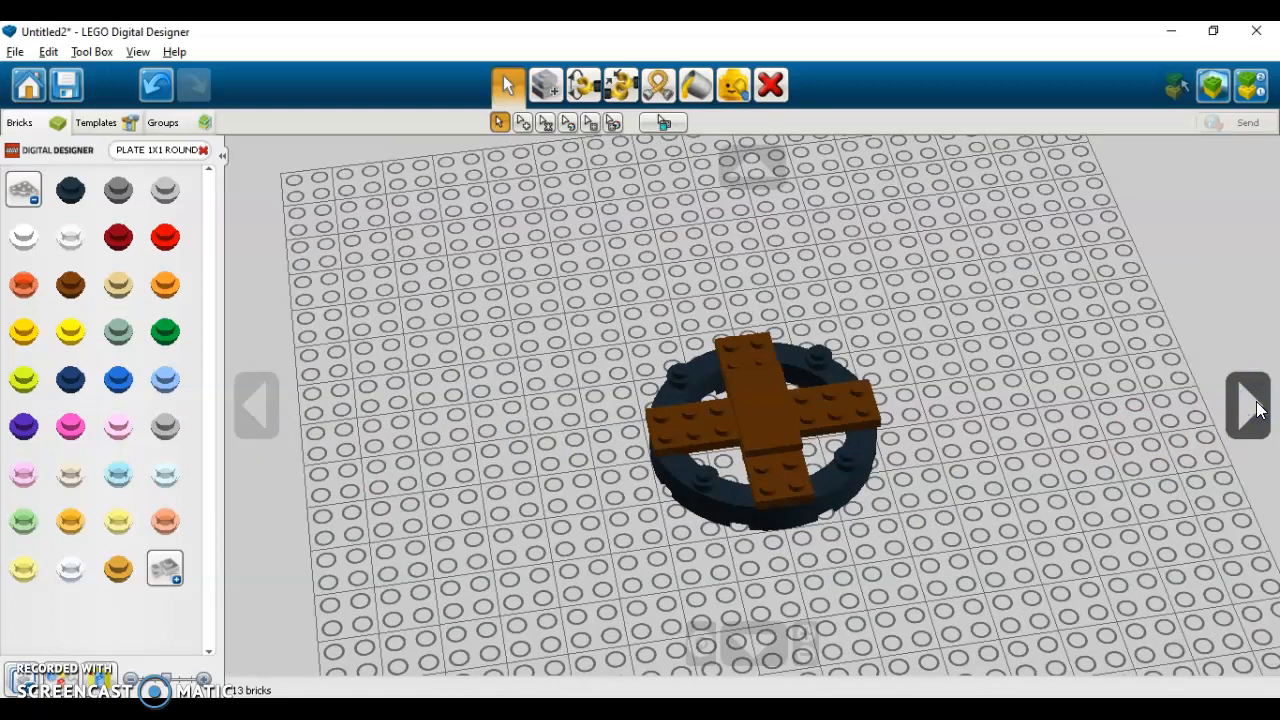
Find ROUND BRICK 1X1 and place a black one on one of the ring's black round plates.
click(127, 150)
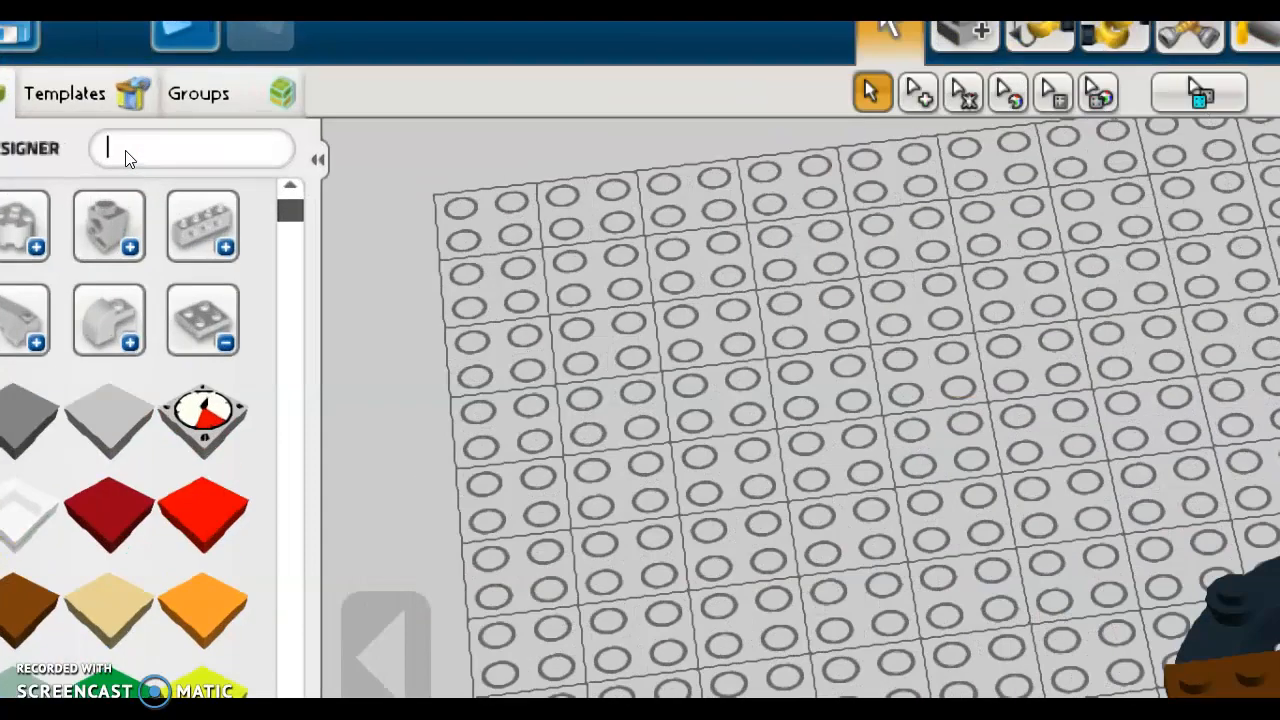
text(ROUND BRICK 1X1)
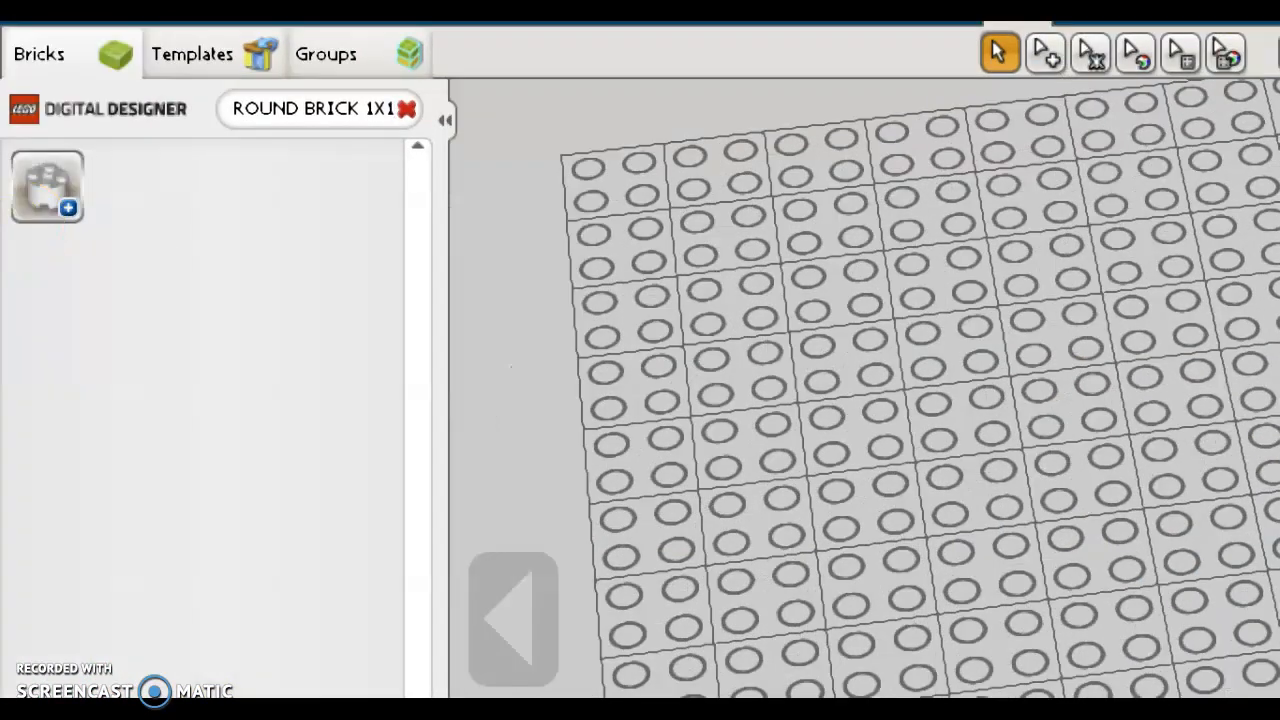
click(42, 205)
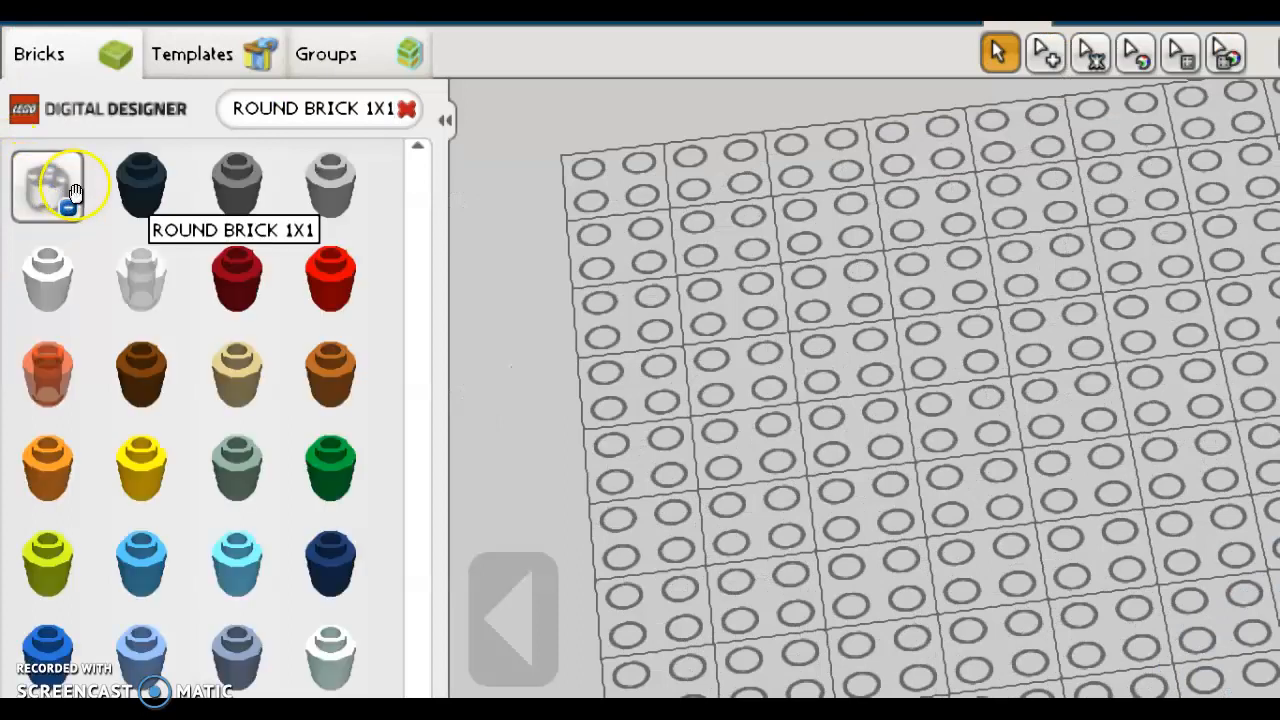
click(74, 187)
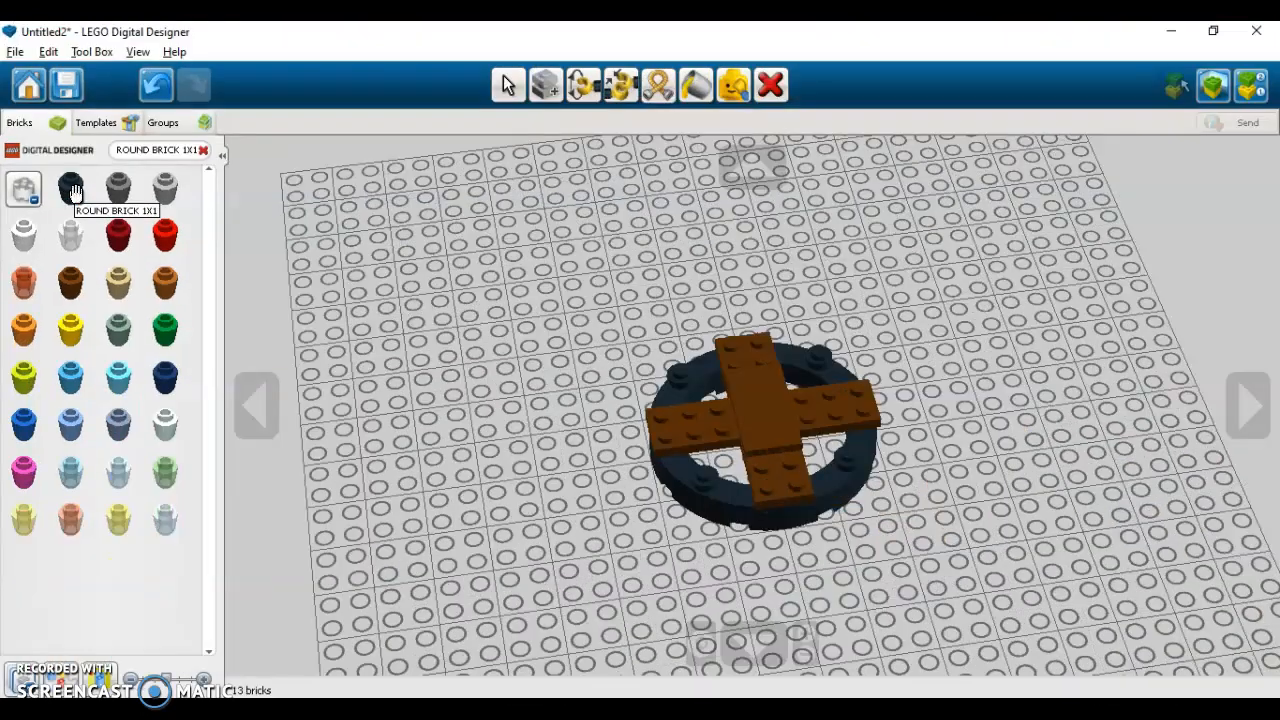
drag(74, 190, 694, 372)
click(694, 372)
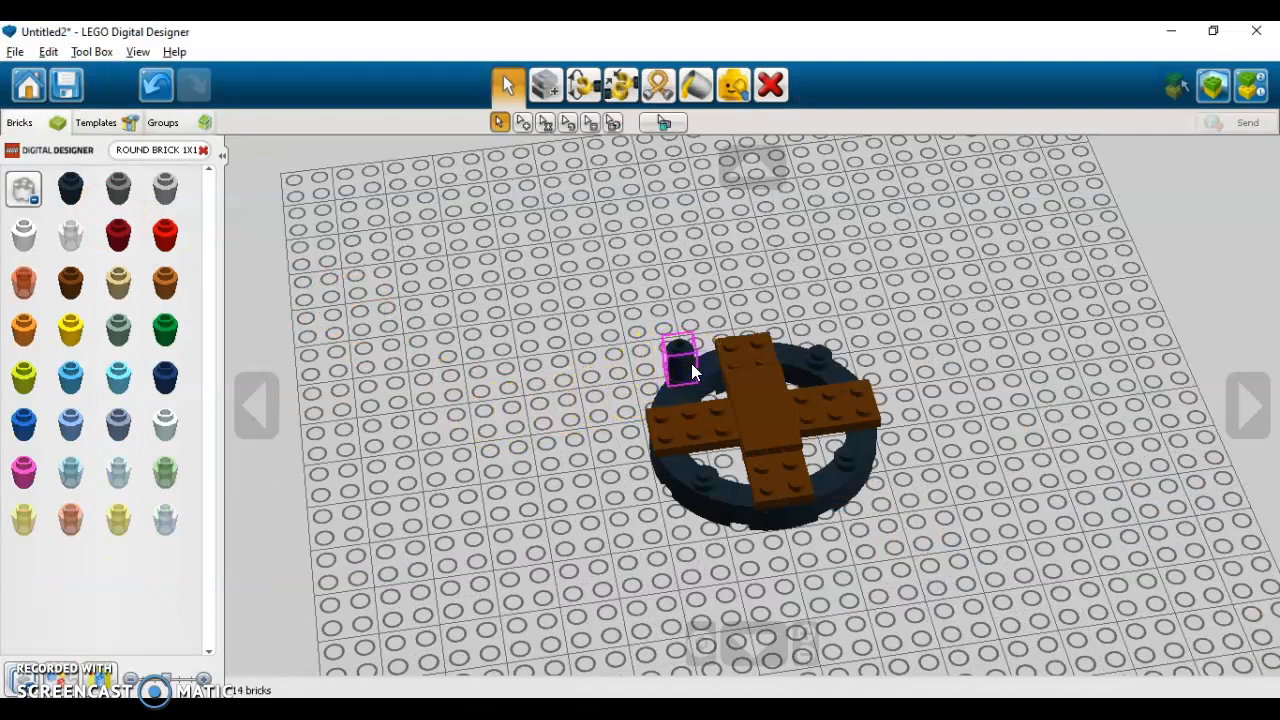
Clone the black 1X1 round brick onto the other three round plates on the ring.
click(742, 173)
click(662, 352)
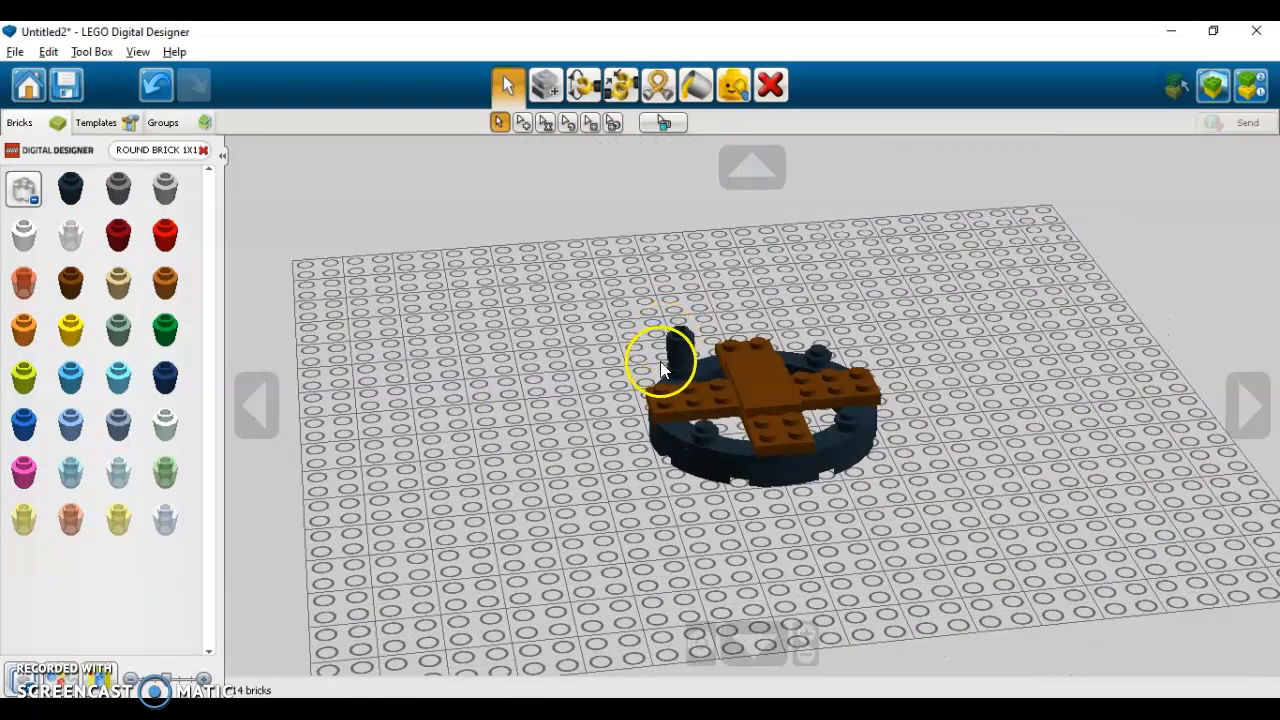
click(677, 357)
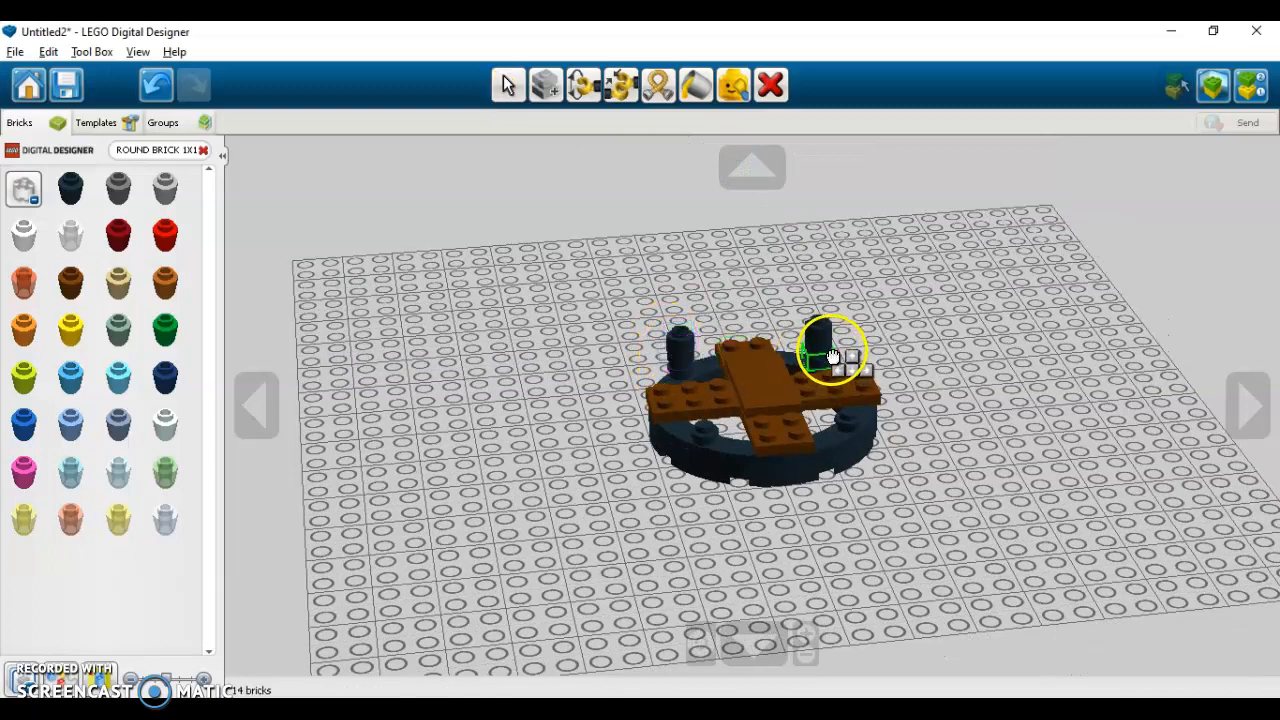
click(831, 349)
mouse_move(826, 347)
mouse_down()
mouse_move(852, 419)
mouse_move(706, 432)
mouse_up()
key(v)
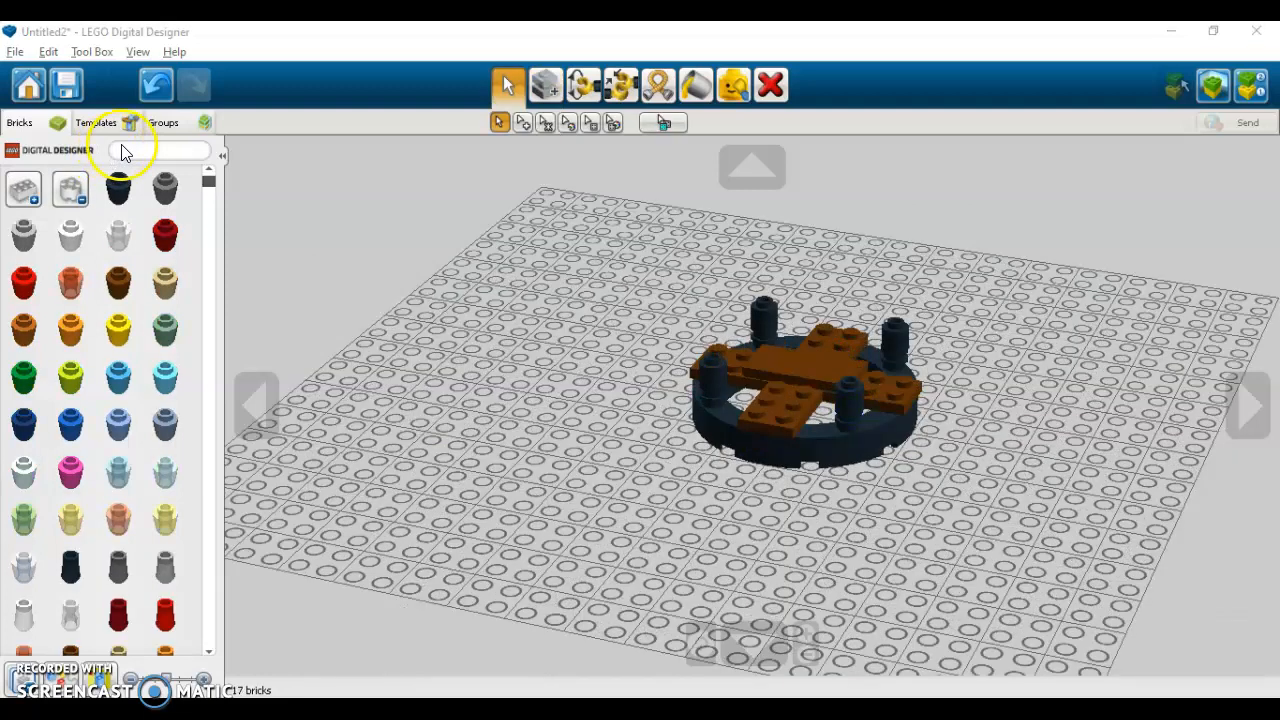
Find ANGULAR BRICK 1X1 and place a white one on an outer stud of one cross arm.
click(122, 147)
text(ANG)
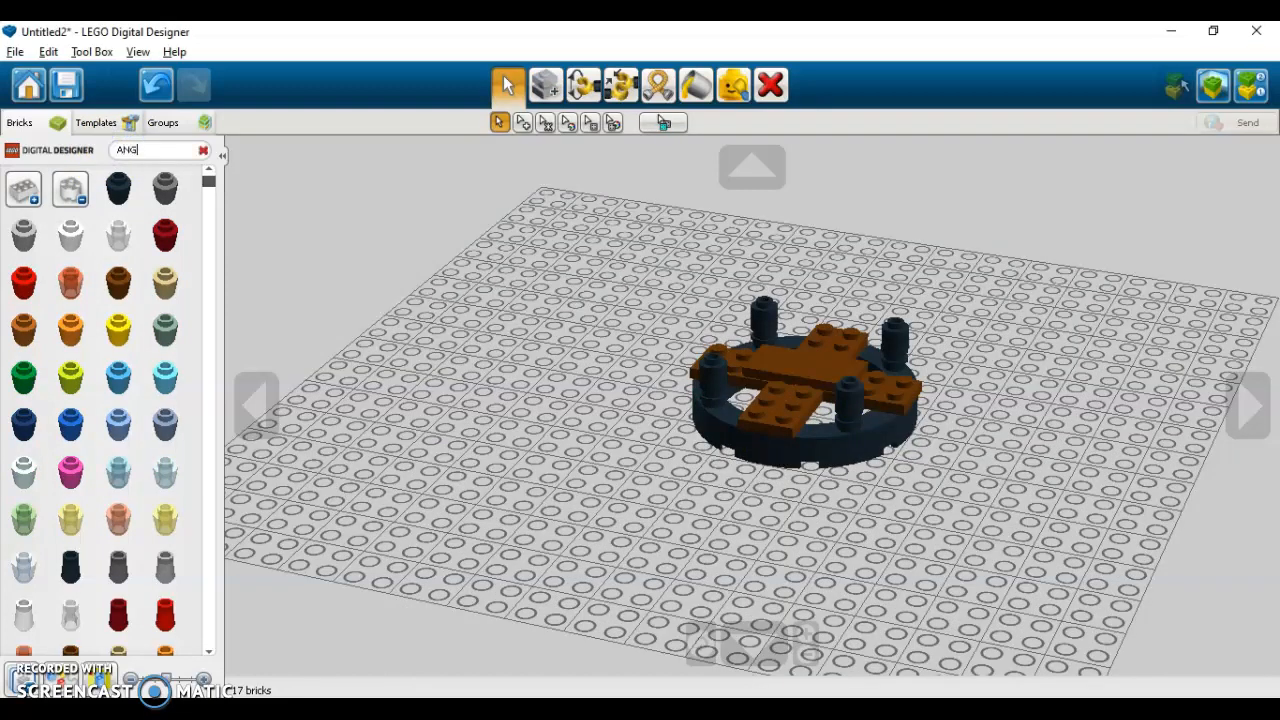
text(ULAR BRICK)
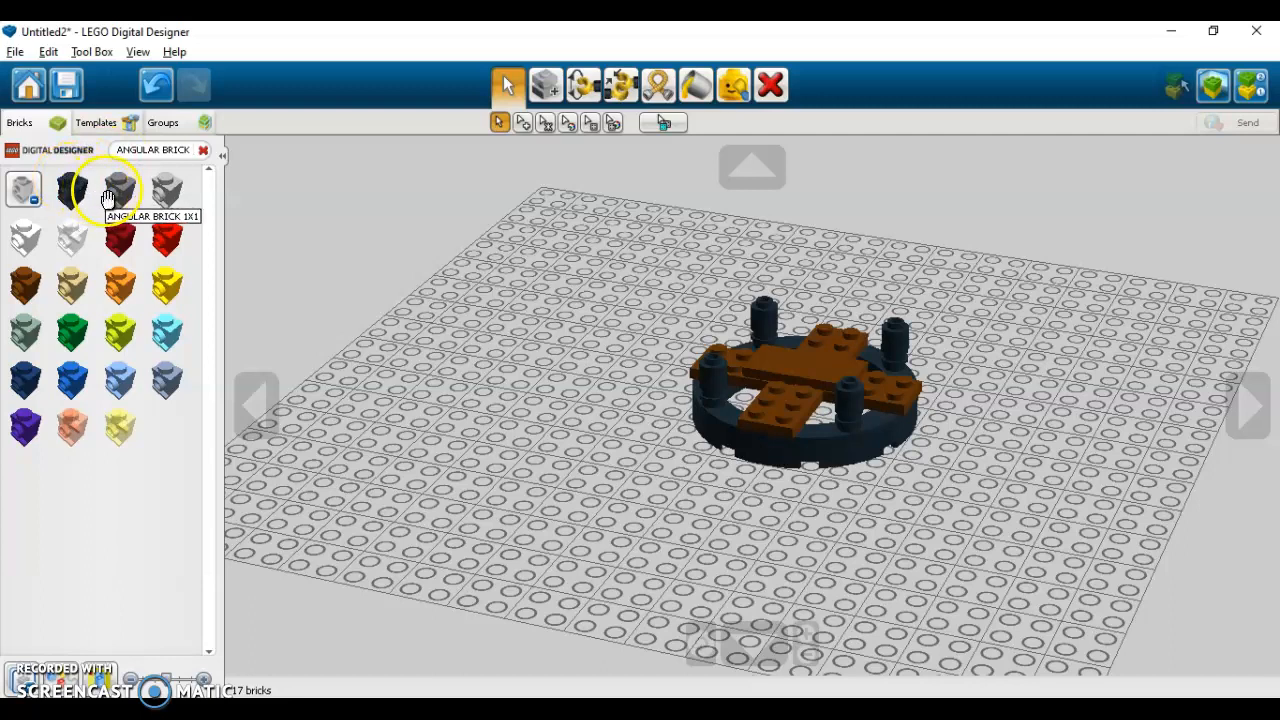
click(40, 238)
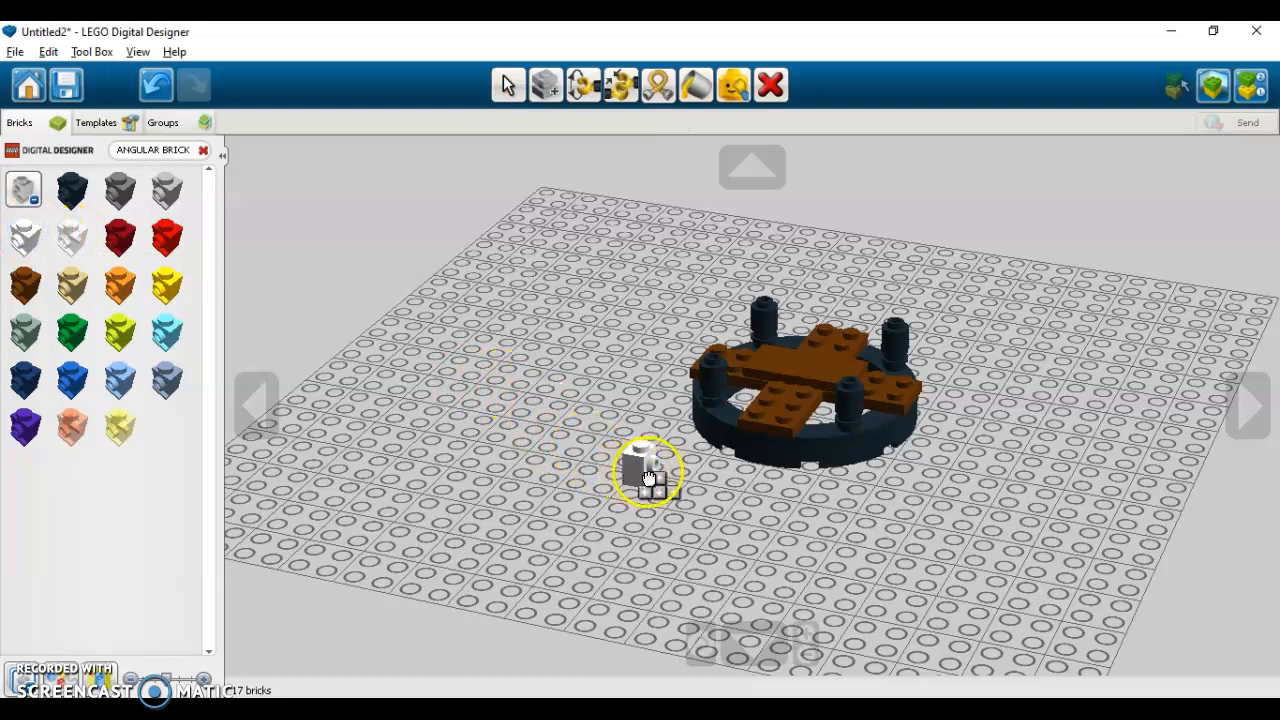
click(783, 428)
click(755, 375)
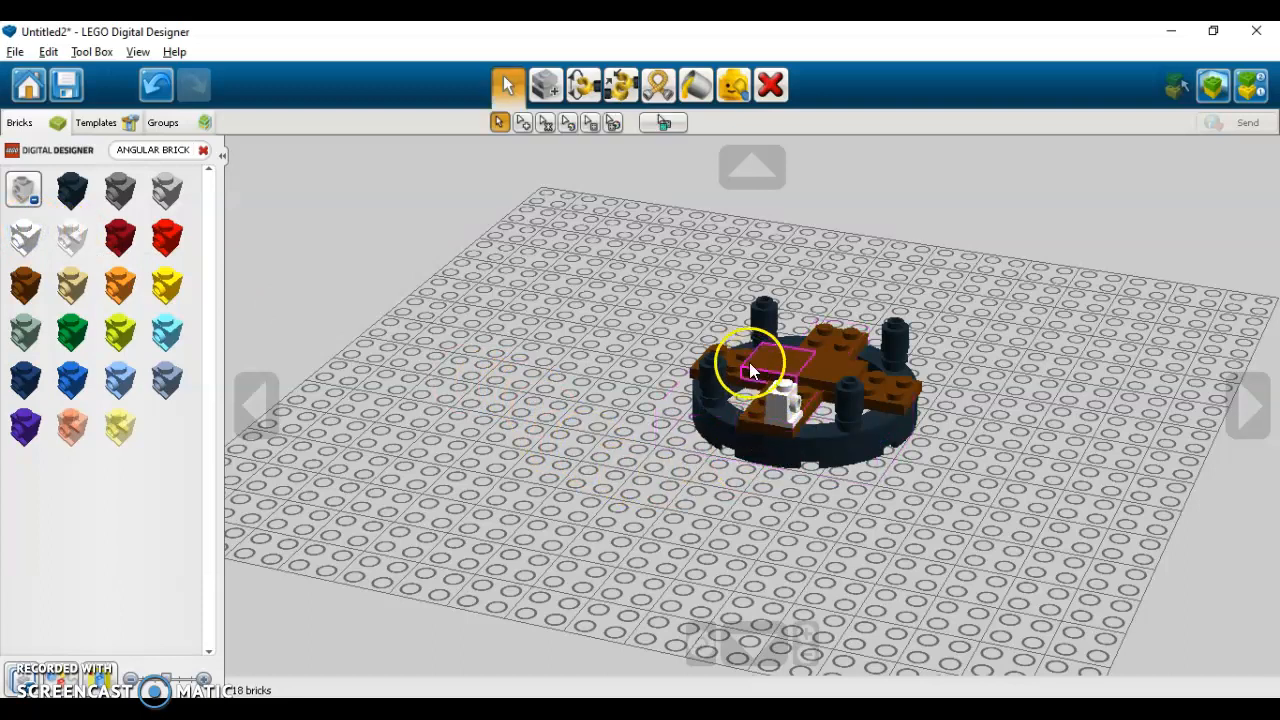
click(752, 165)
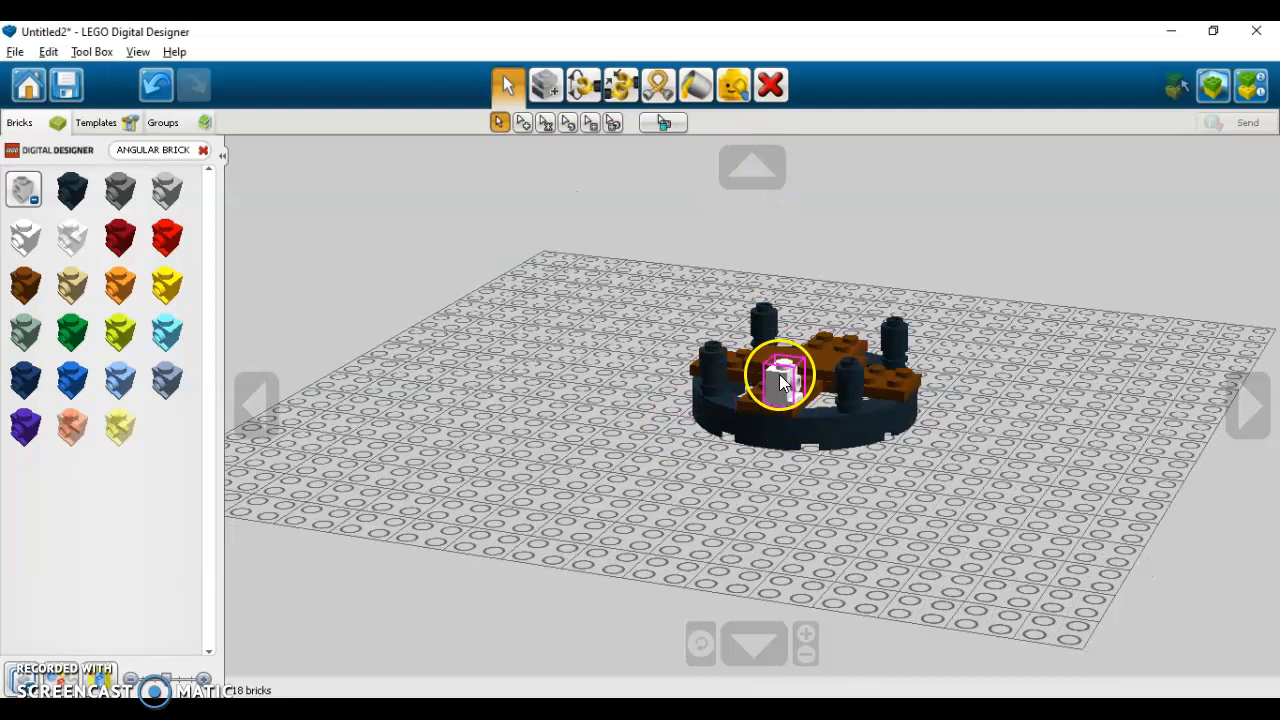
drag(777, 377, 793, 413)
Clone the white angular brick onto the outer ends of the other three cross arms.
click(254, 409)
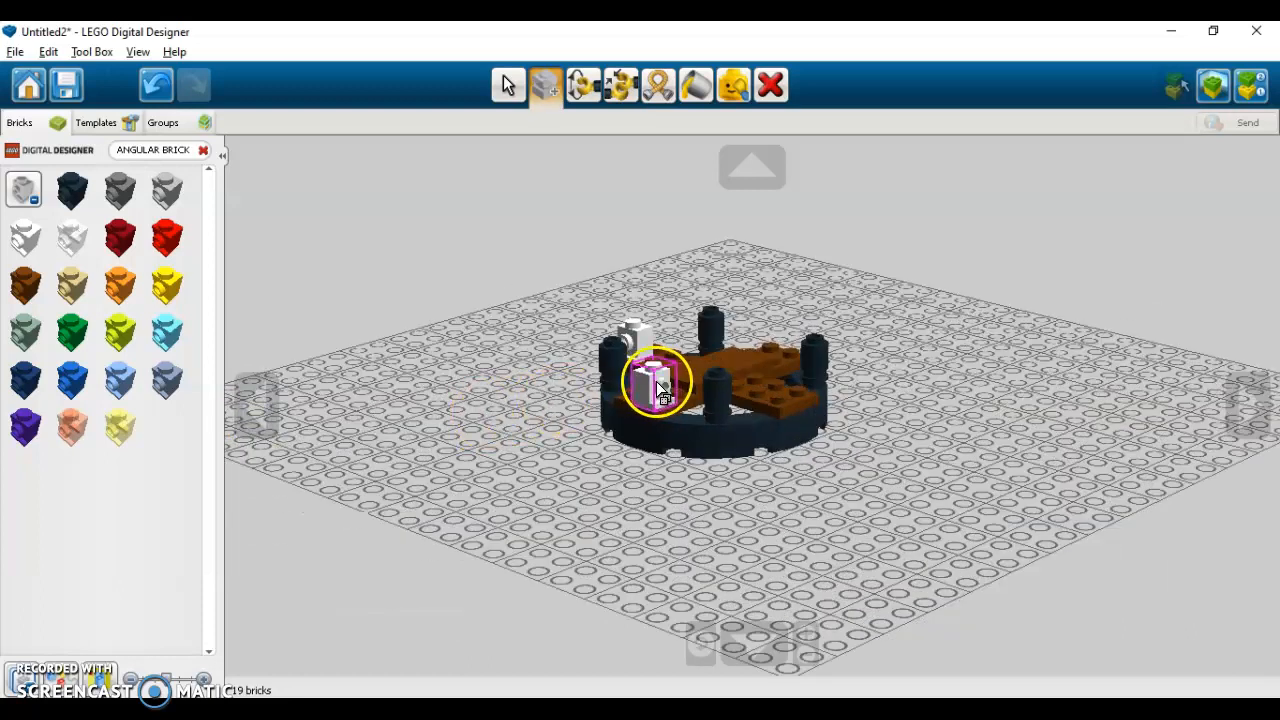
click(657, 385)
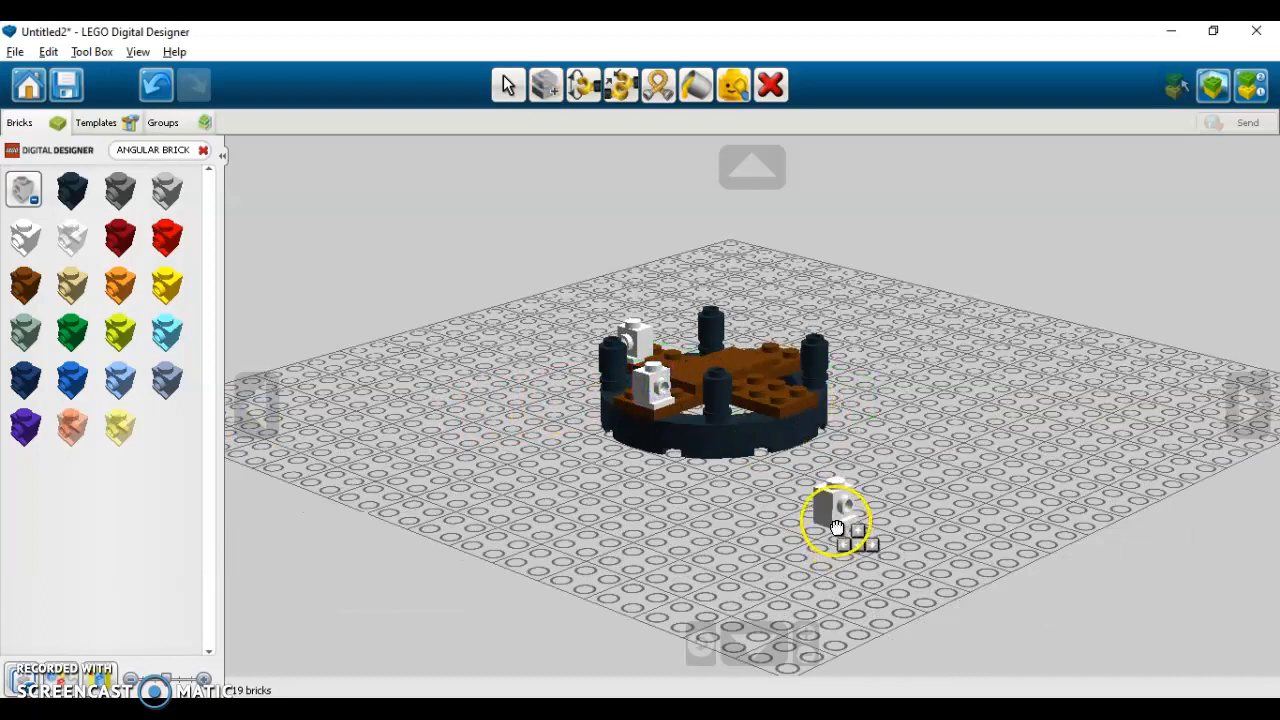
click(795, 398)
click(254, 409)
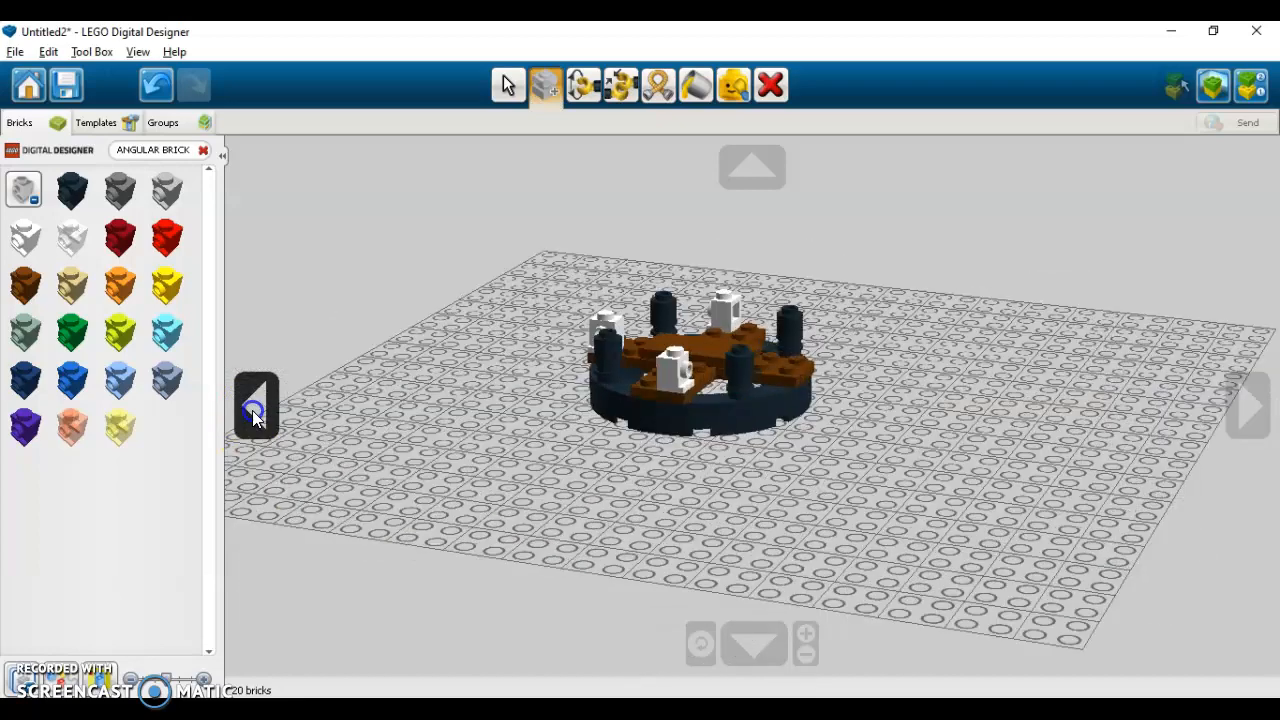
click(643, 349)
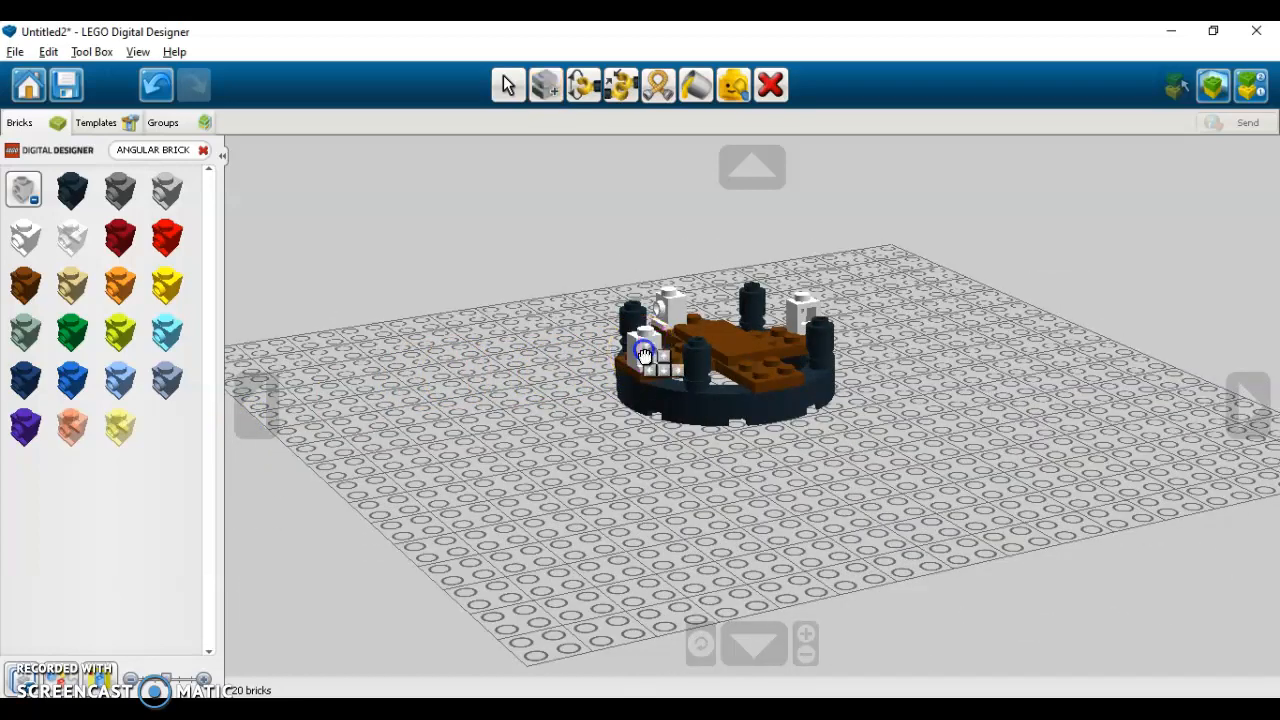
click(783, 381)
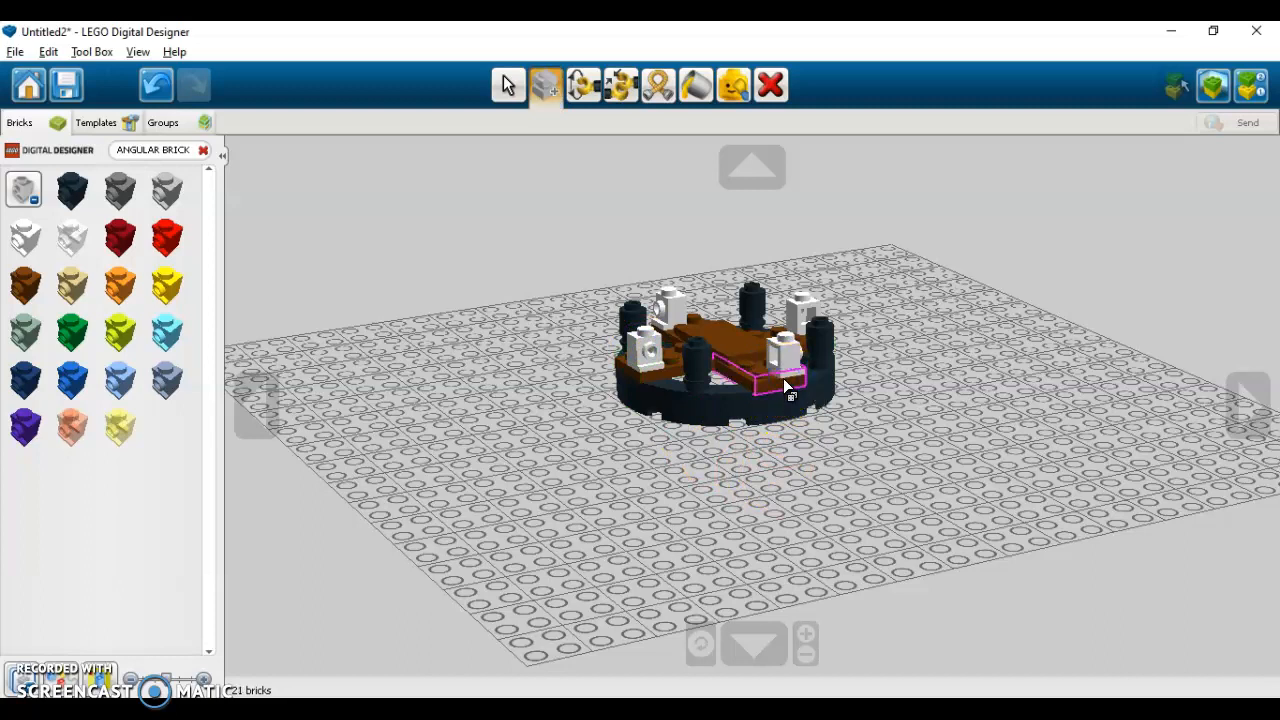
key(v)
Select the four black quarter-bow bricks of the ring together and clone them as a second ring on top of the round and angular bricks.
click(771, 524)
click(750, 660)
click(755, 655)
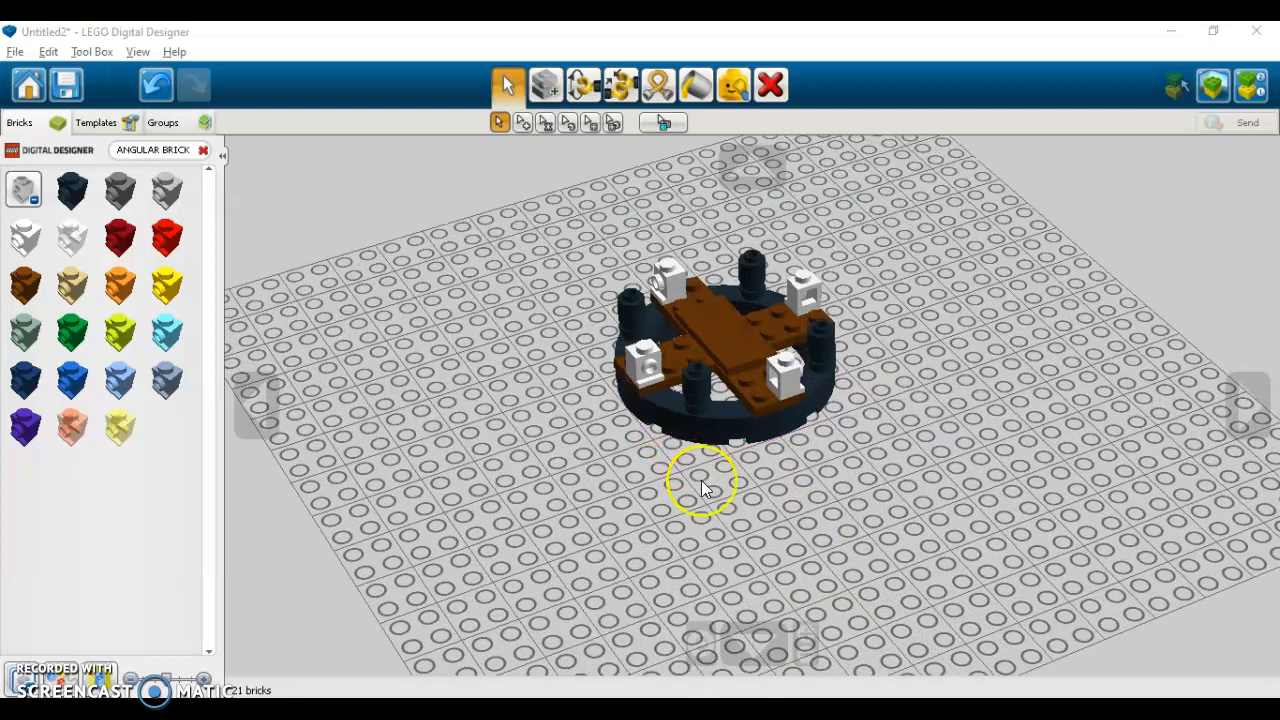
click(752, 640)
click(522, 122)
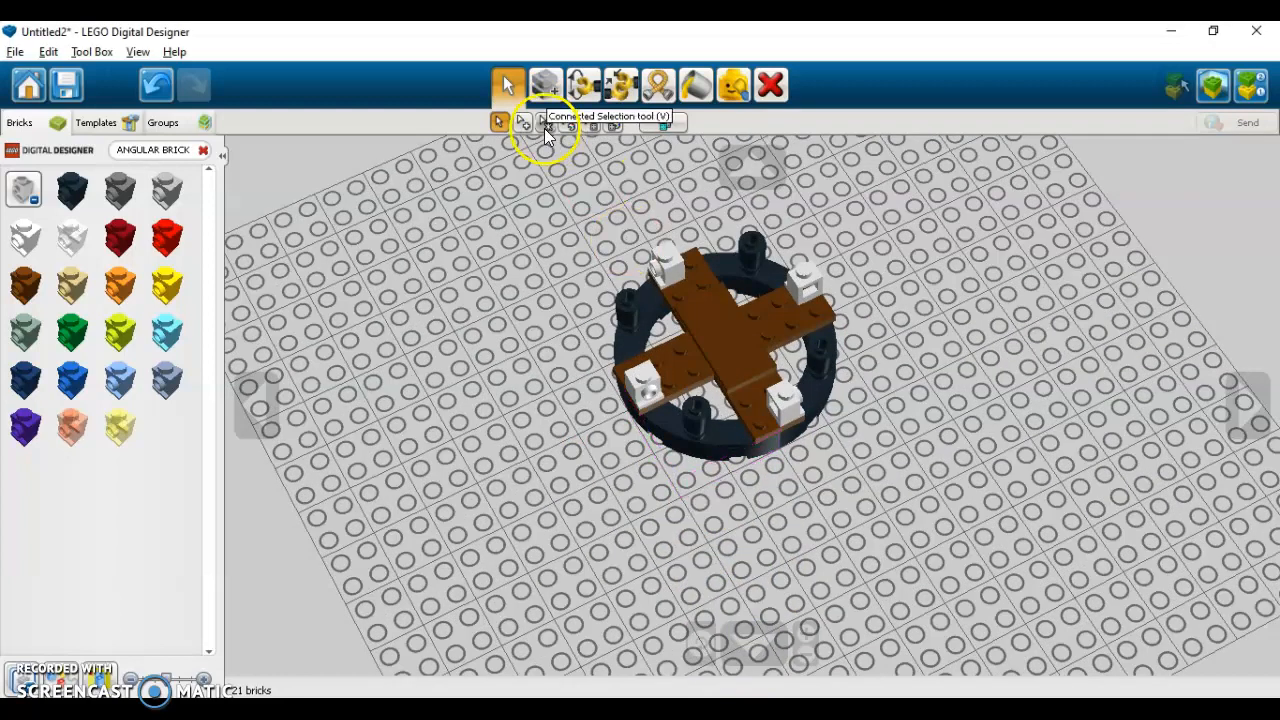
click(638, 326)
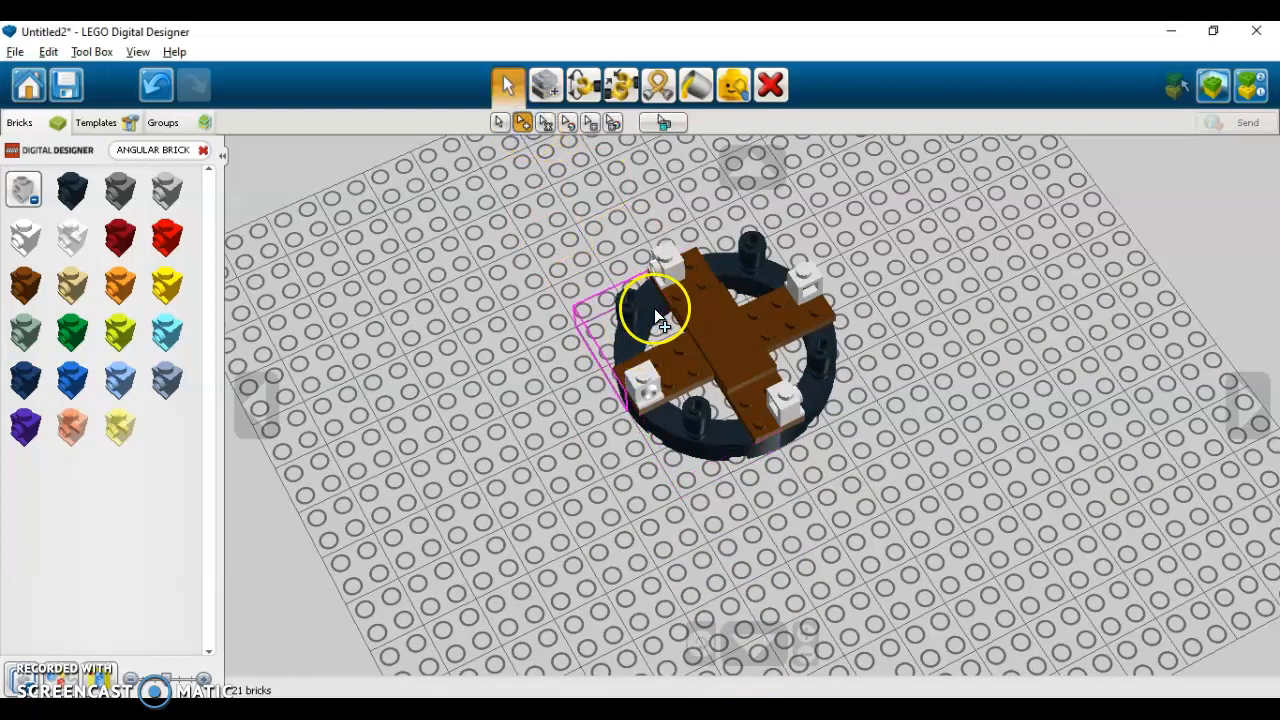
click(720, 276)
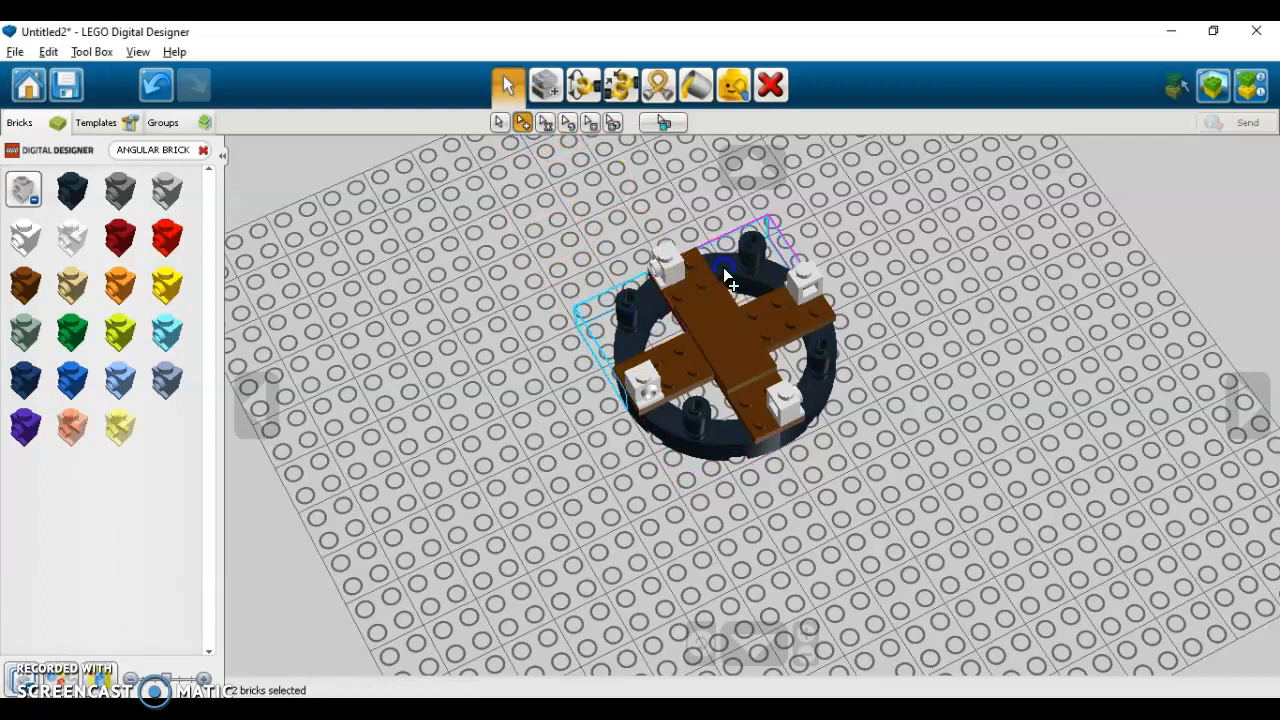
click(813, 389)
click(727, 429)
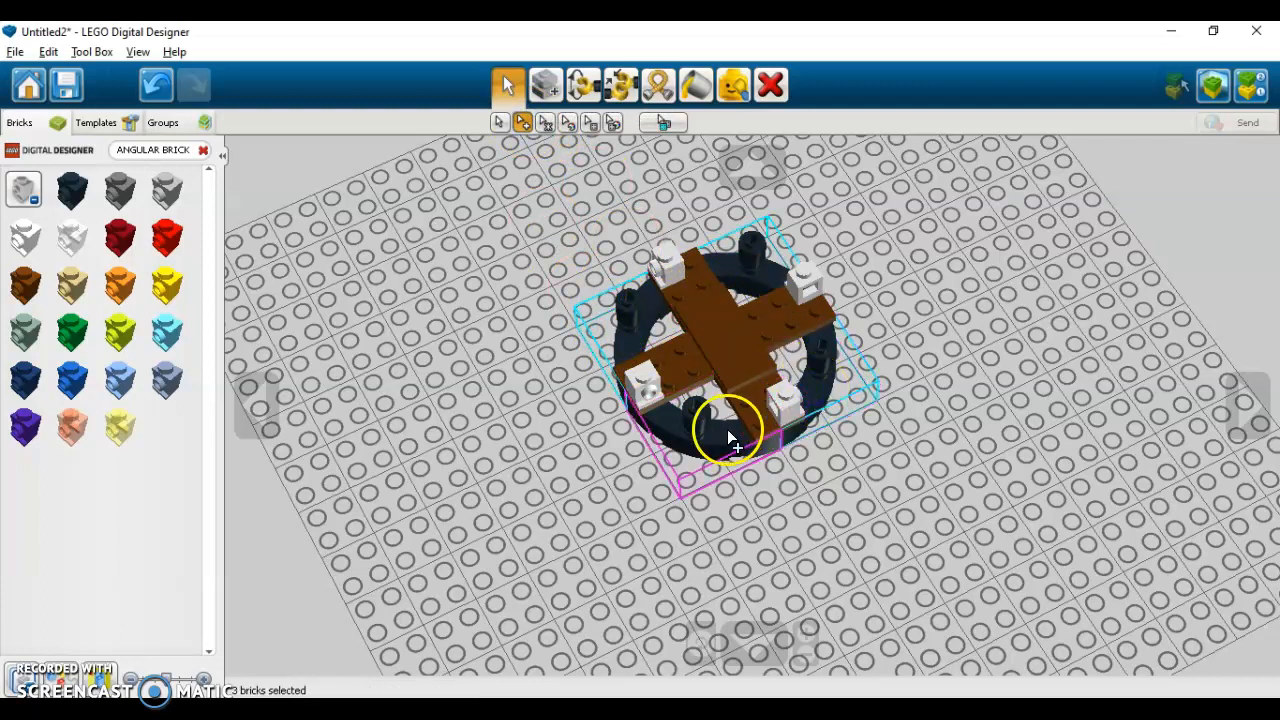
click(757, 145)
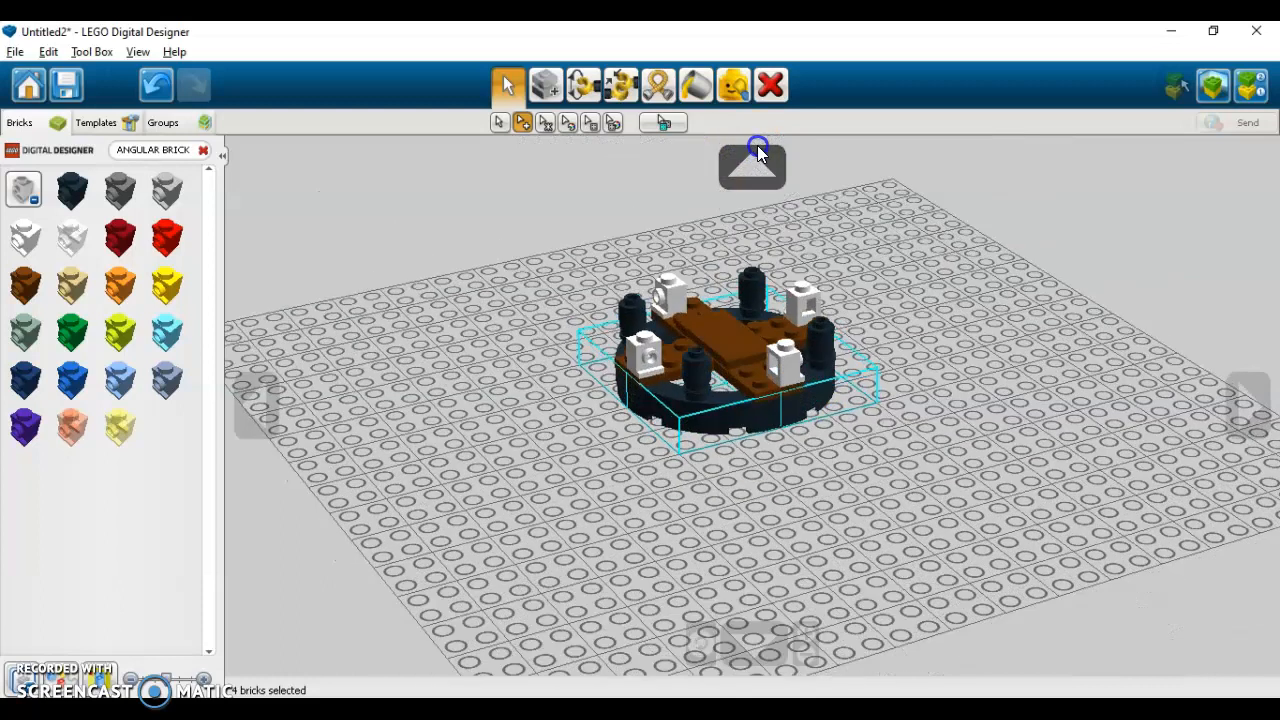
drag(588, 467, 737, 306)
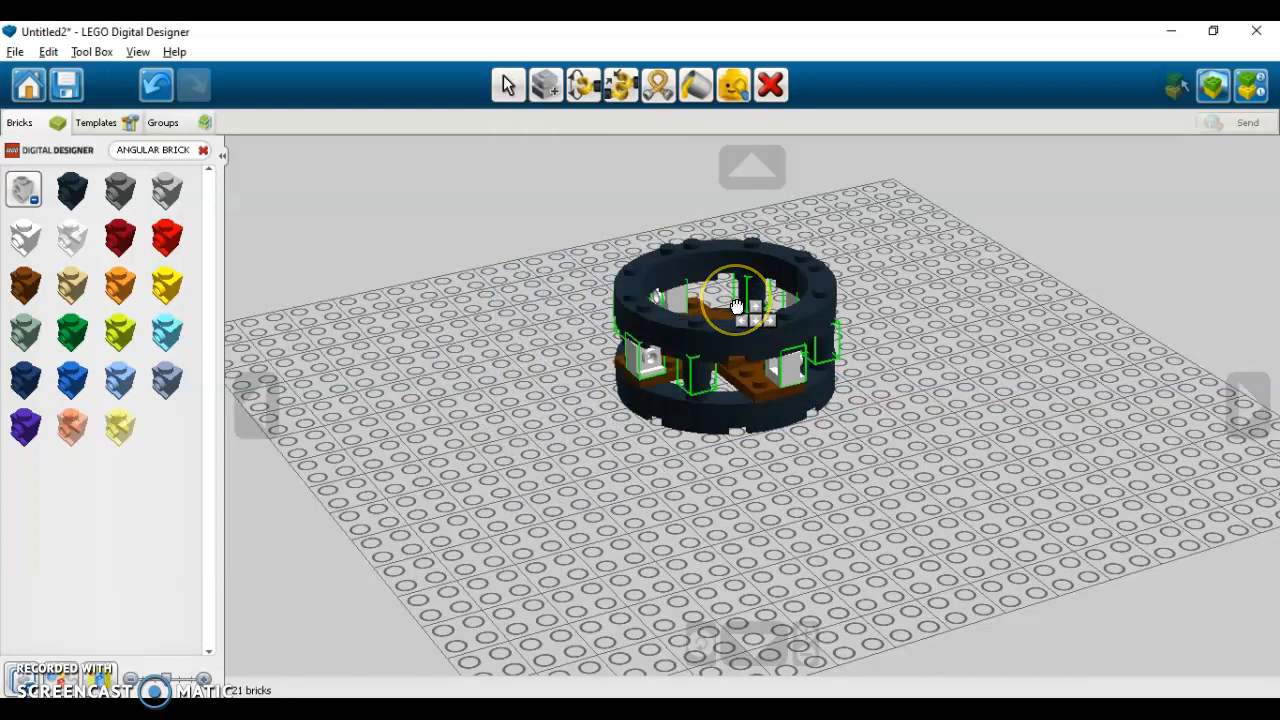
click(736, 305)
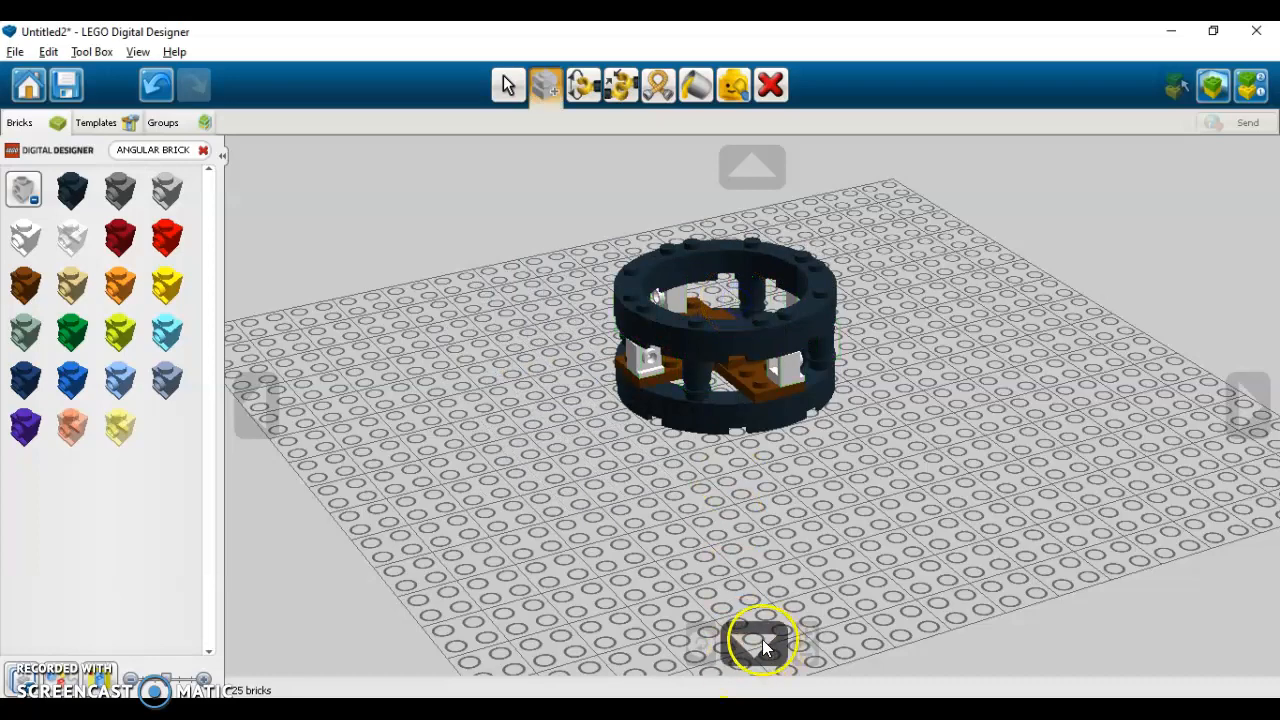
Find PLATE 1X2 and place a brown one on the upper ring above one of the cross arms.
click(762, 639)
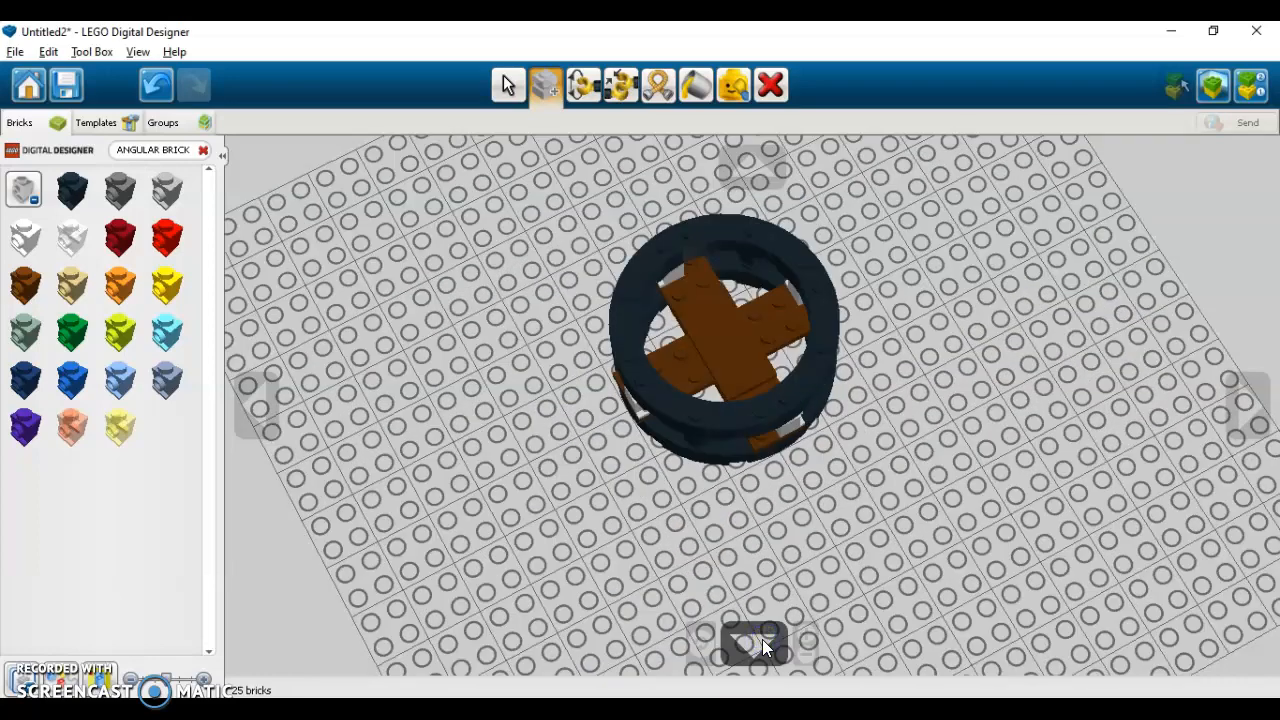
click(727, 161)
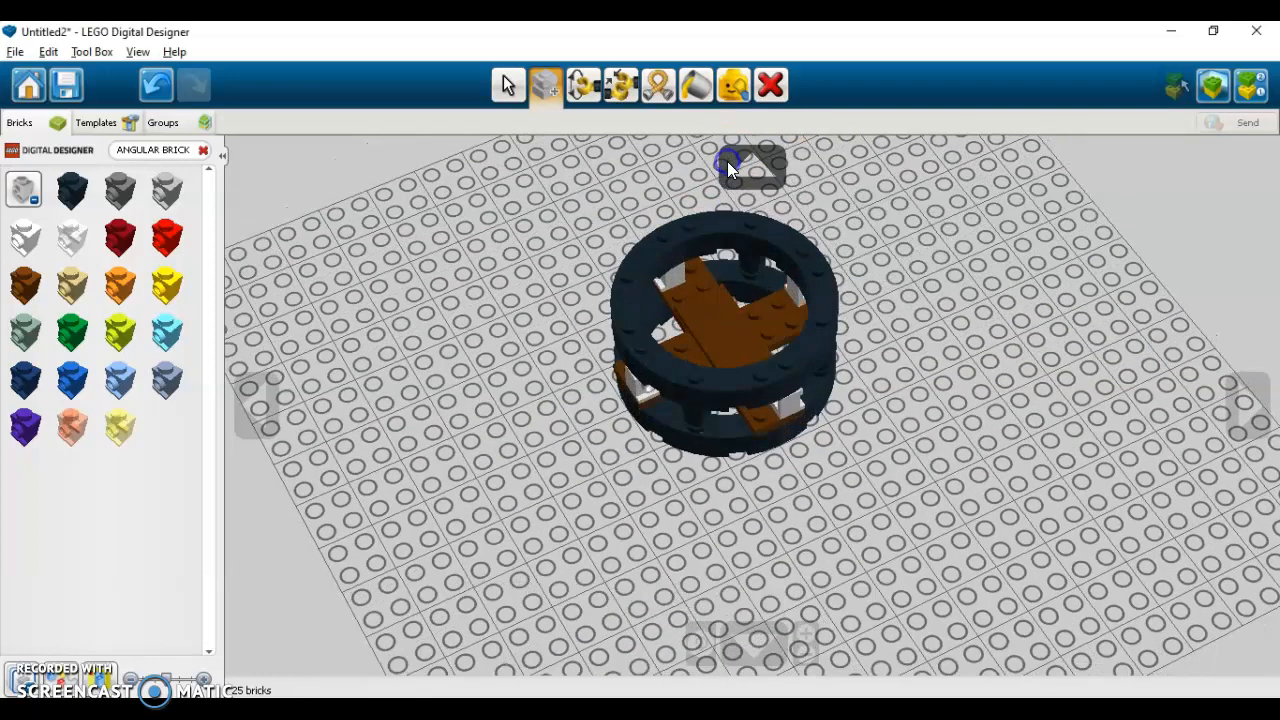
click(203, 152)
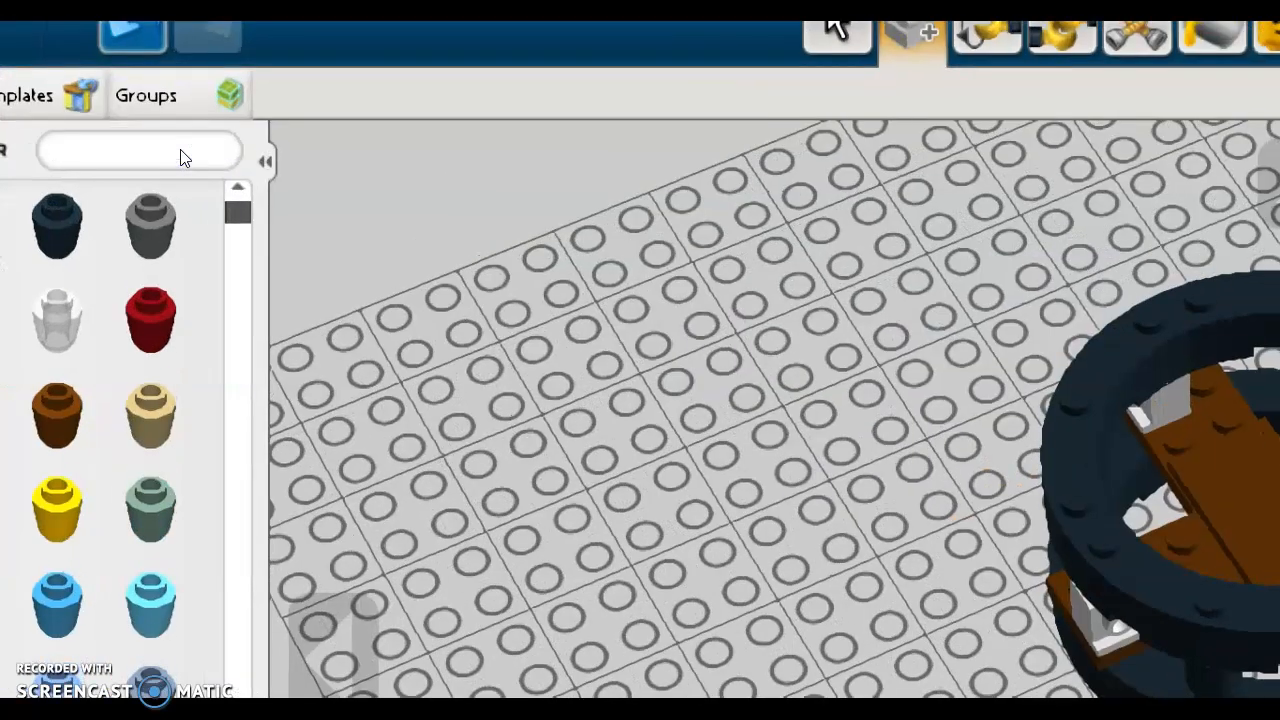
text(TE )
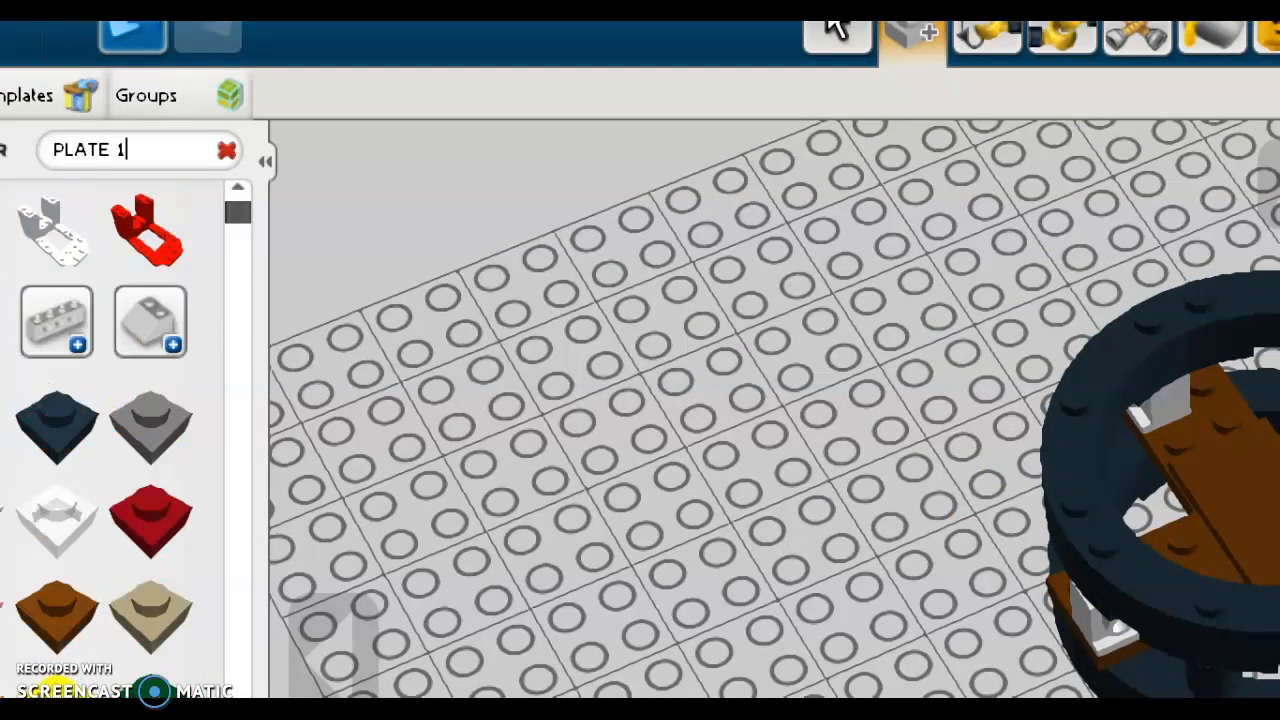
text(1X2)
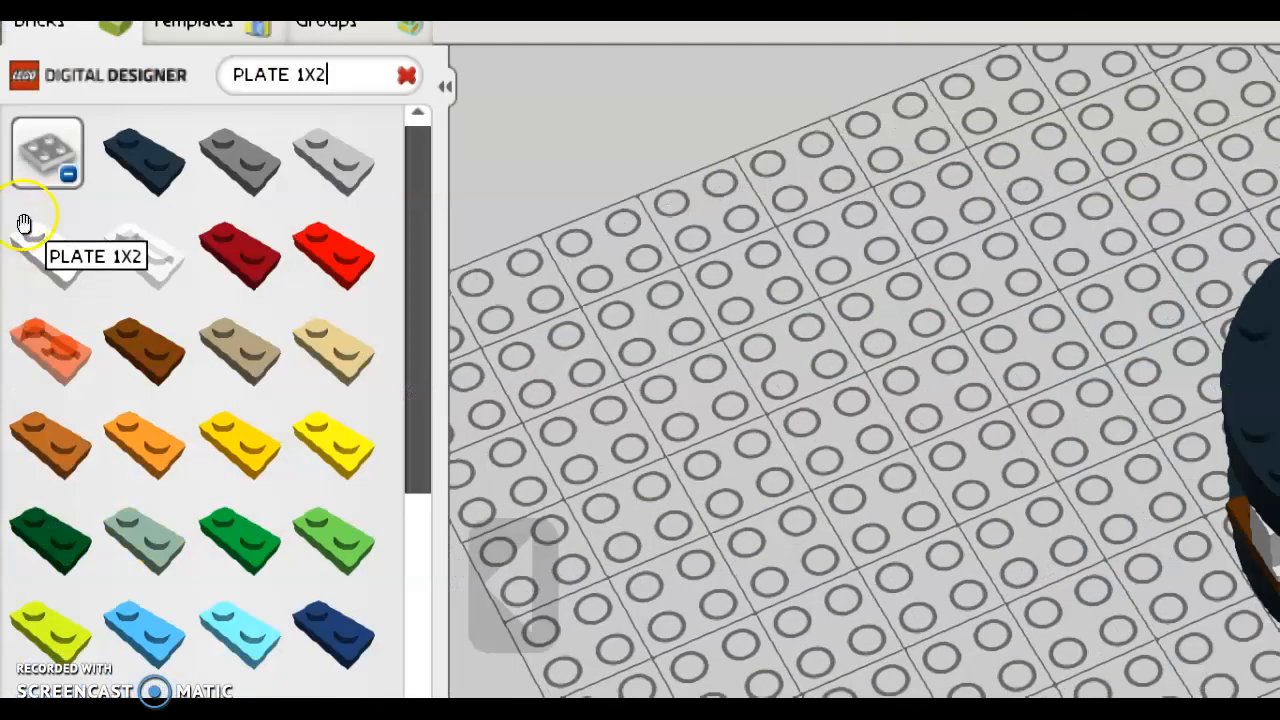
click(71, 297)
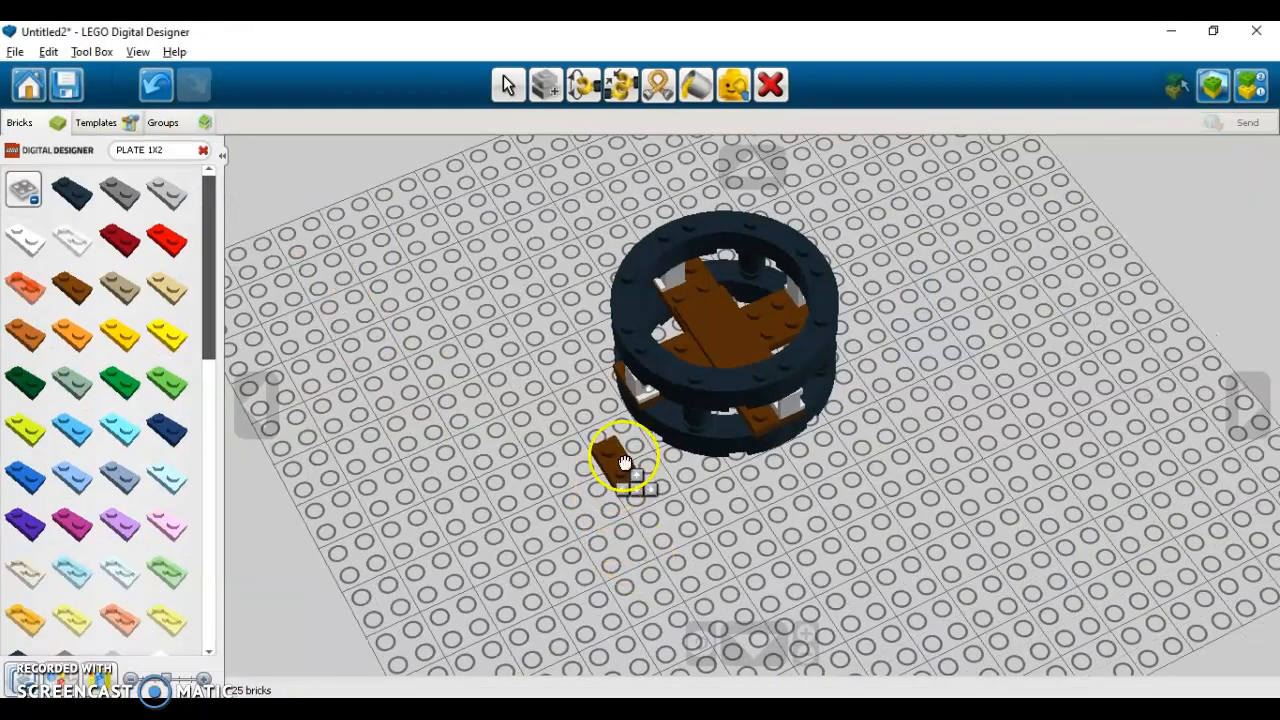
click(641, 346)
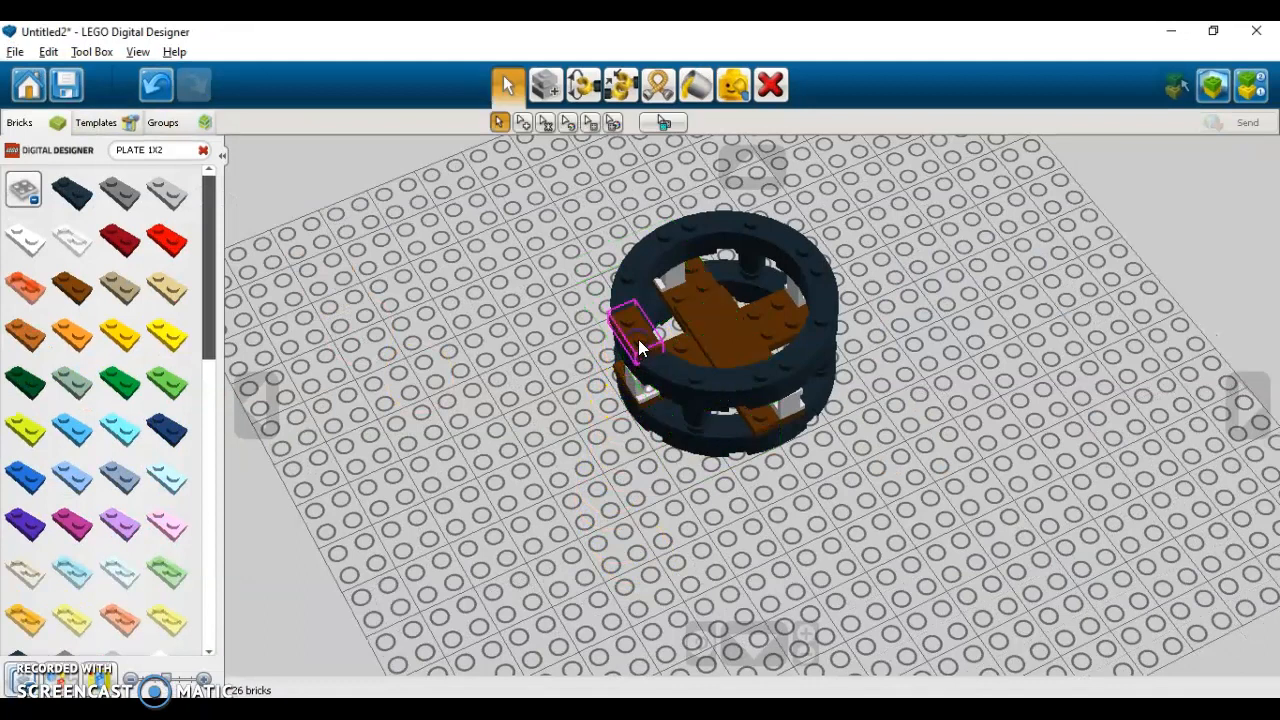
Clone the brown 1X2 plate onto the upper ring above the other three cross arms.
drag(641, 346, 772, 362)
mouse_move(790, 310)
mouse_down()
mouse_move(814, 258)
mouse_move(729, 223)
mouse_move(694, 223)
mouse_move(695, 235)
mouse_up()
key(c)
key(v)
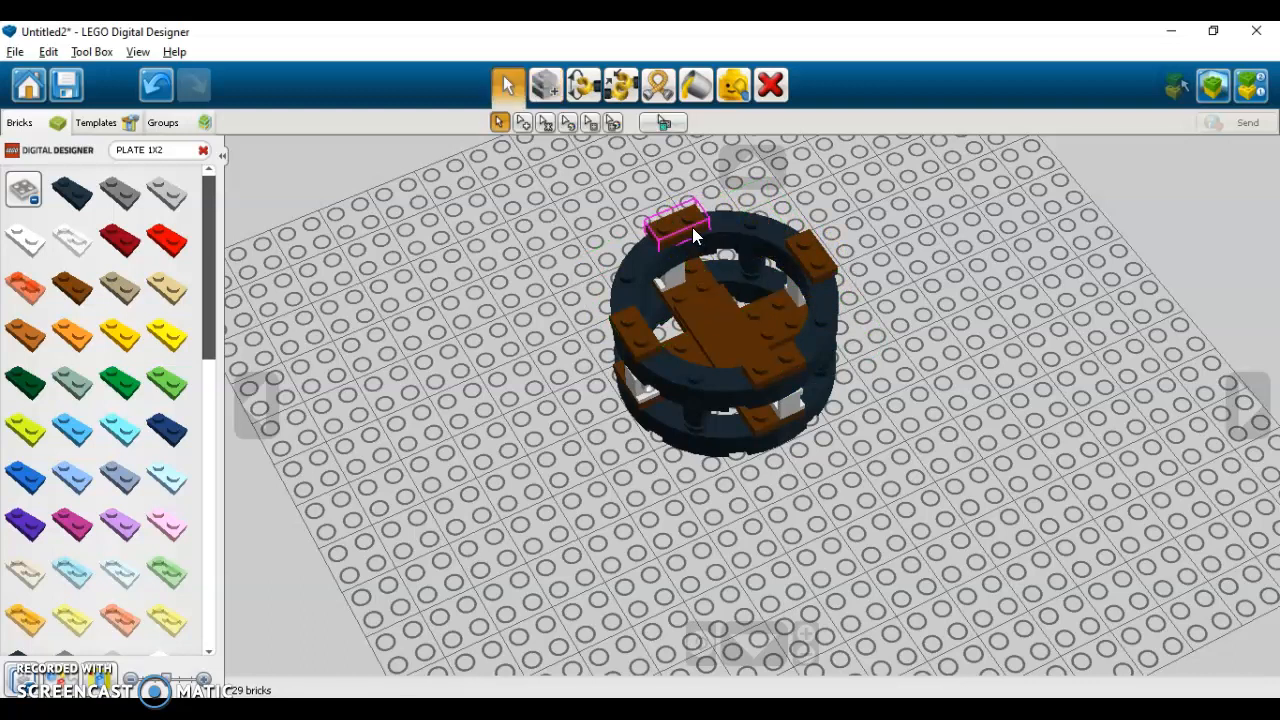
click(757, 163)
click(757, 163)
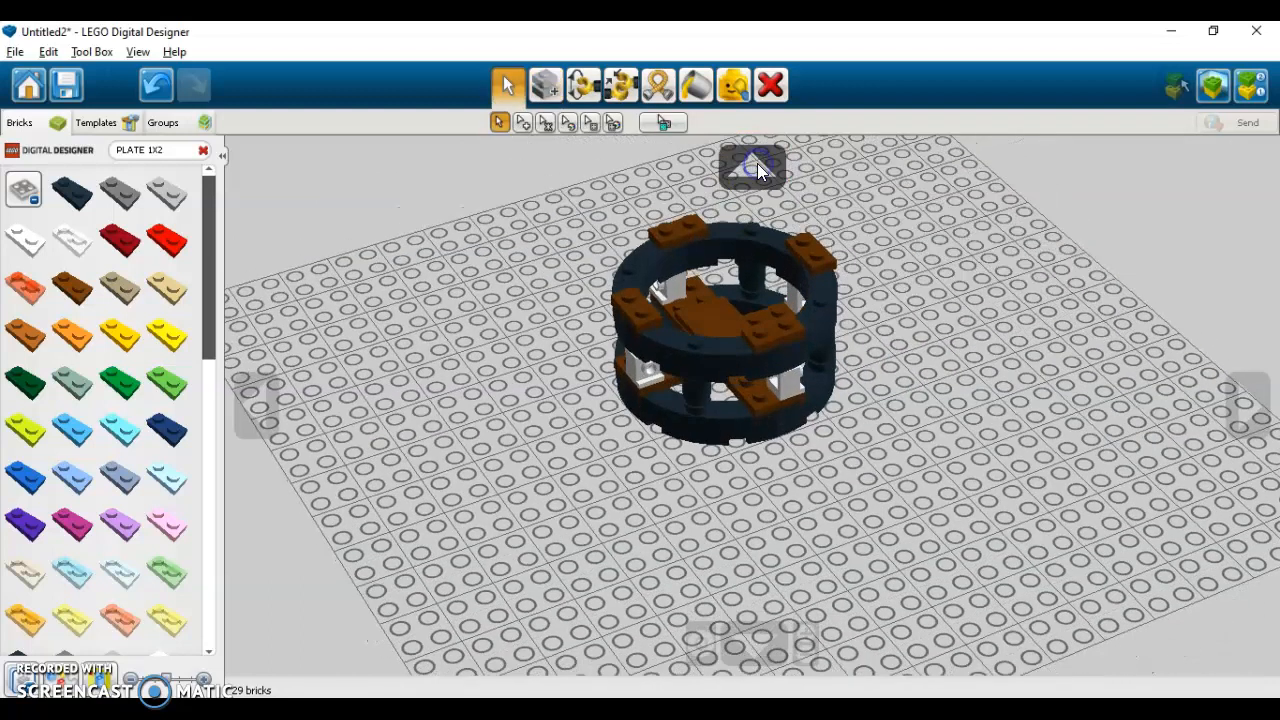
Find PLATE 1X4 and attach a brown one on edge to the side of one white angular brick, projecting outwards from the ring.
click(757, 163)
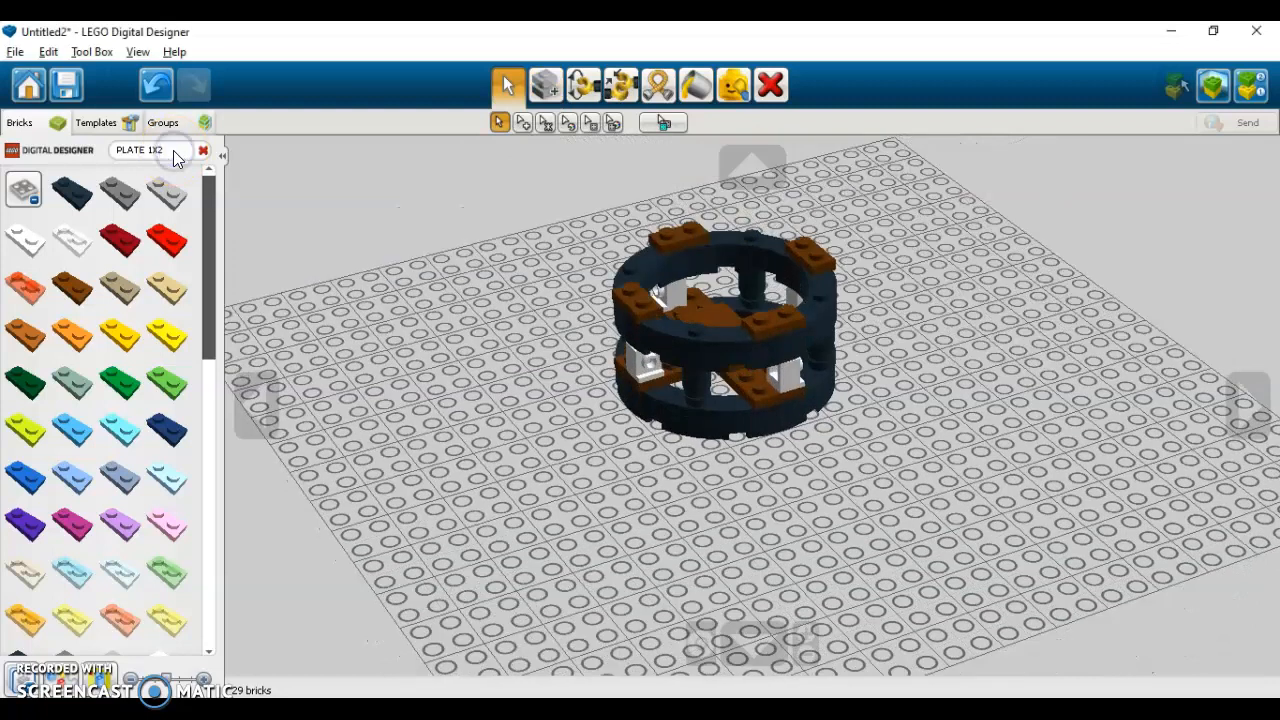
key(BackSpace)
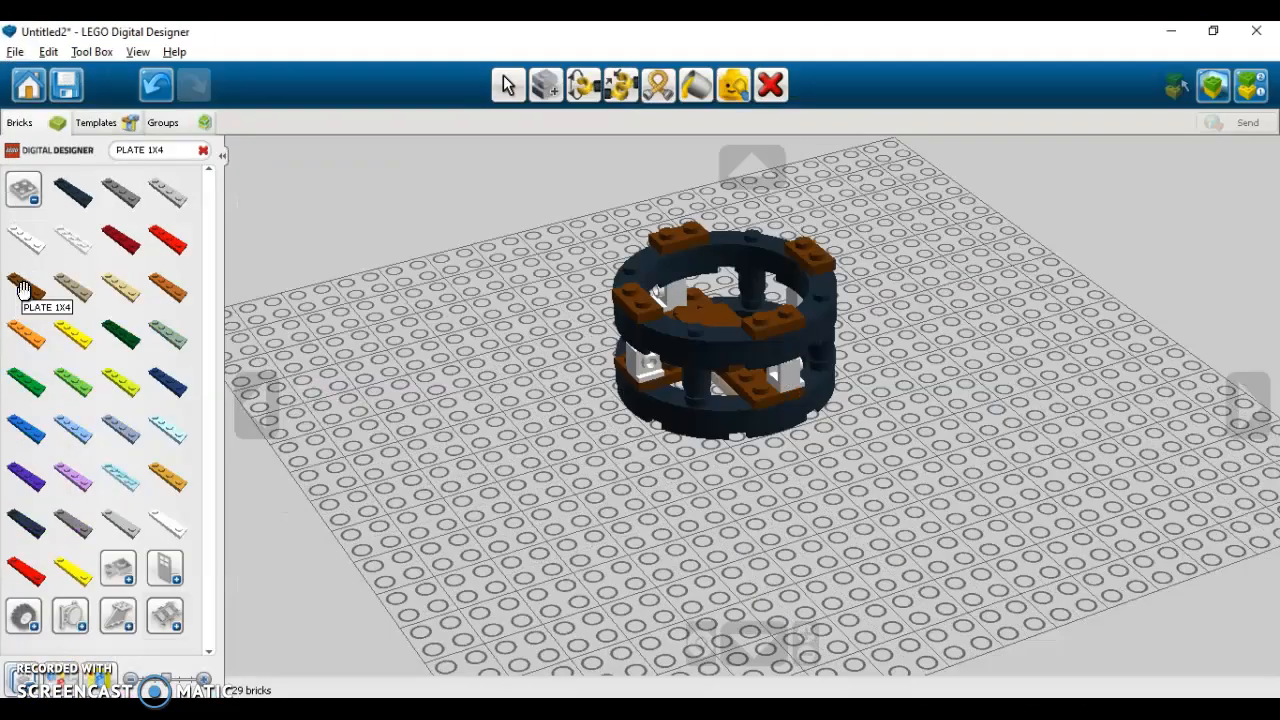
drag(52, 341, 1110, 719)
drag(556, 527, 568, 524)
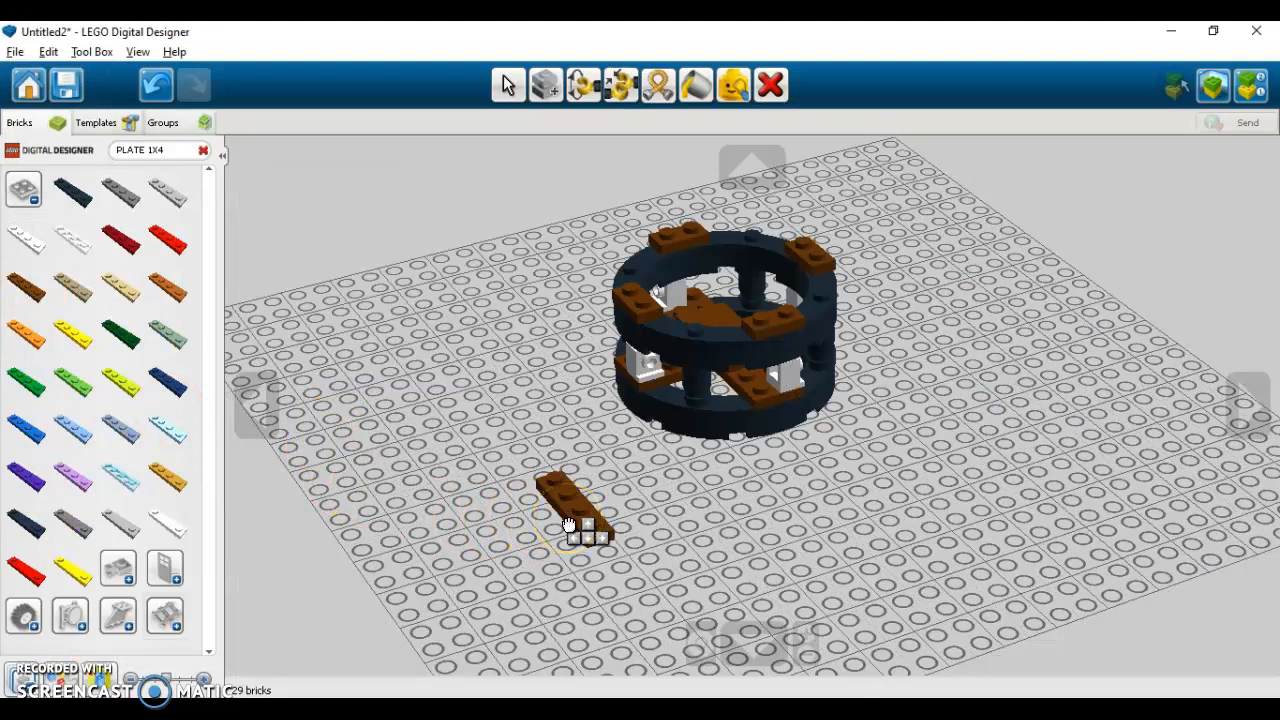
drag(586, 531, 635, 380)
click(633, 377)
scroll(621, 376, up, 4)
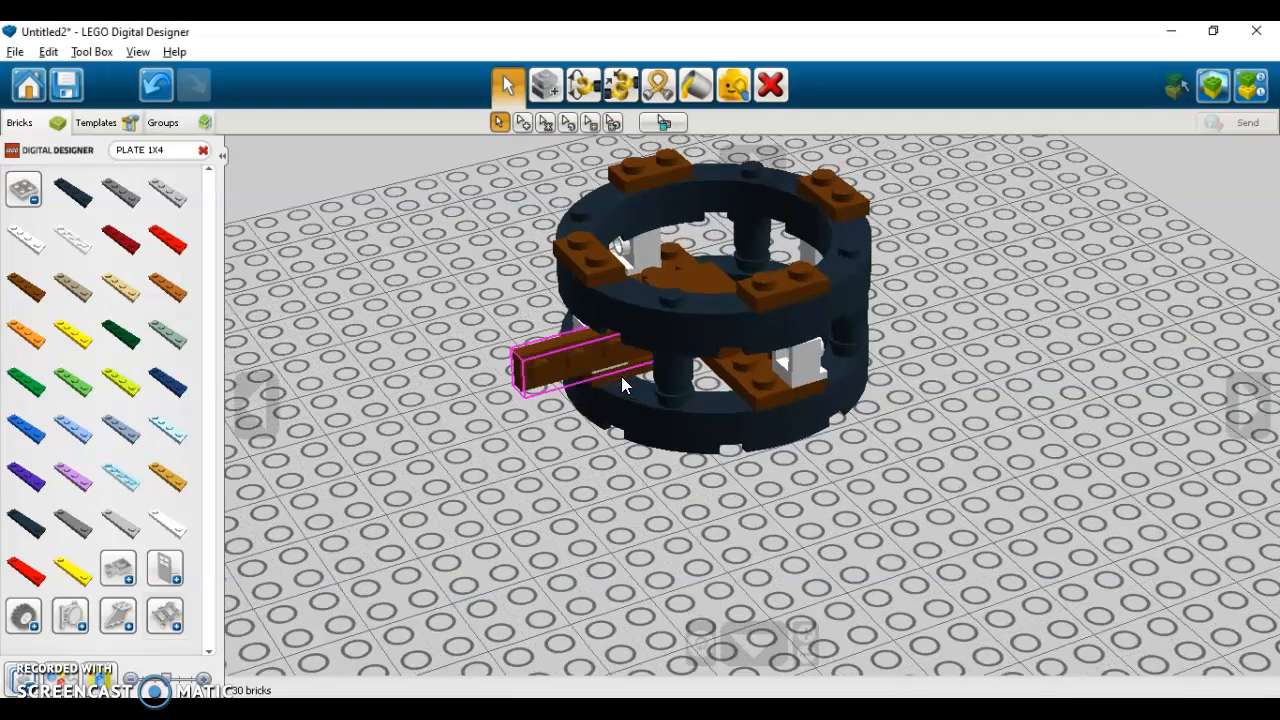
Clone the brown 1X4 plate onto the sides of the other three white angular bricks so each projects outwards.
click(530, 388)
drag(530, 375, 697, 390)
click(261, 412)
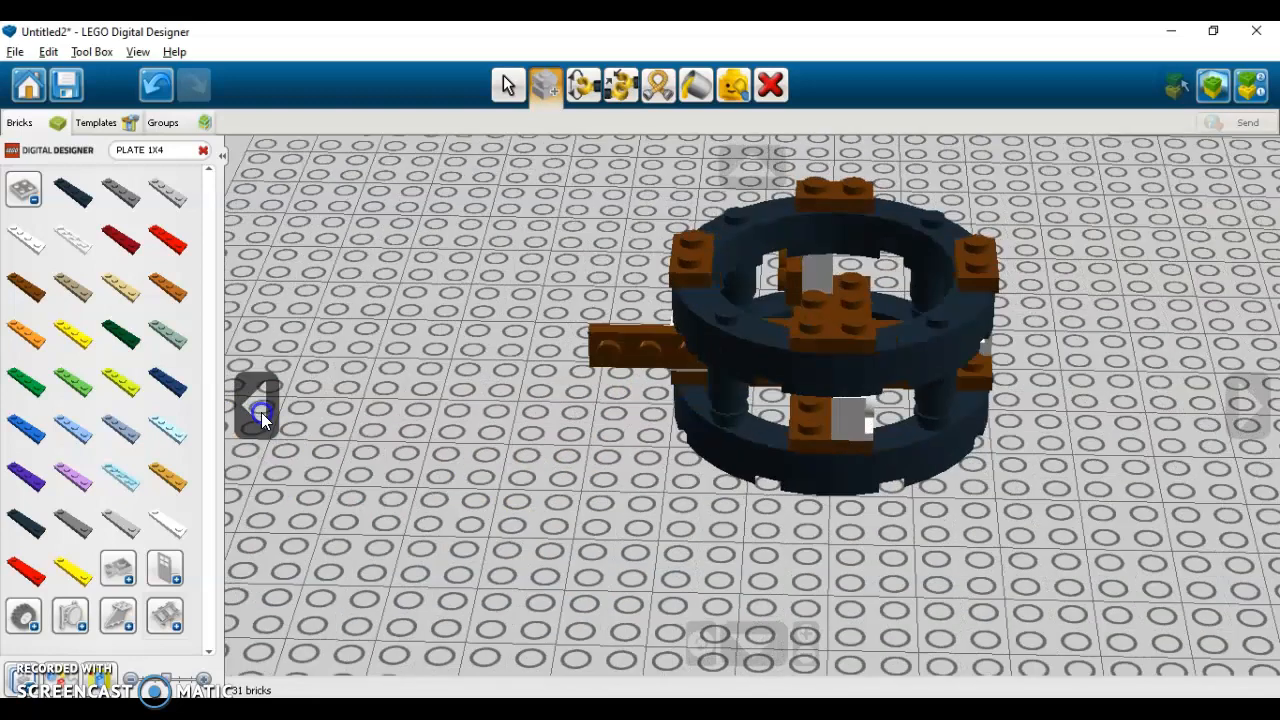
click(261, 412)
drag(592, 324, 245, 416)
click(245, 416)
key(Left)
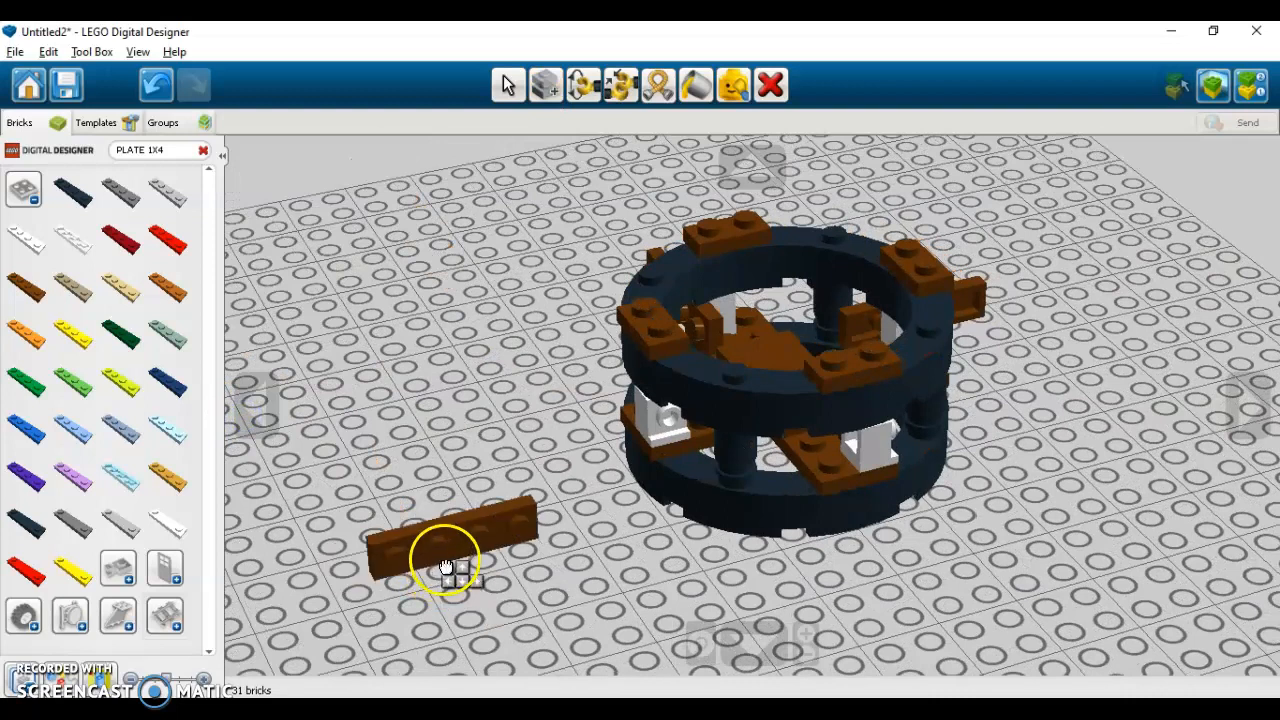
click(648, 458)
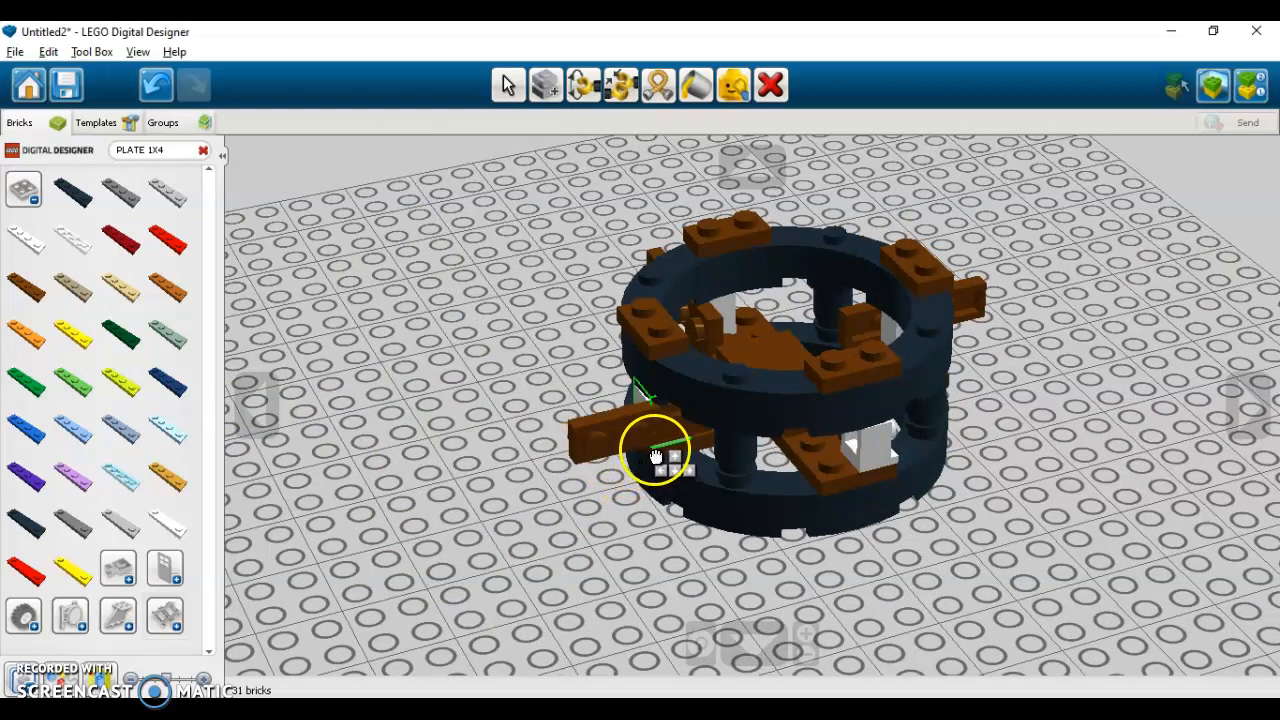
click(246, 414)
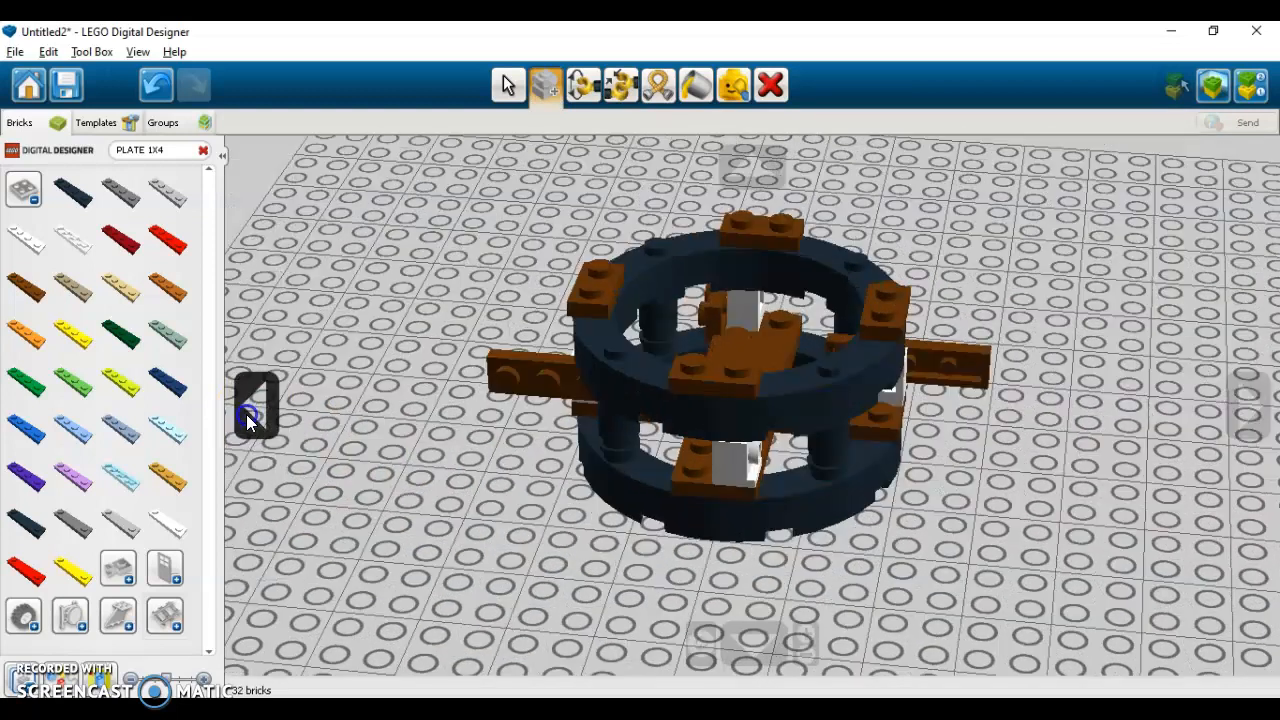
click(483, 360)
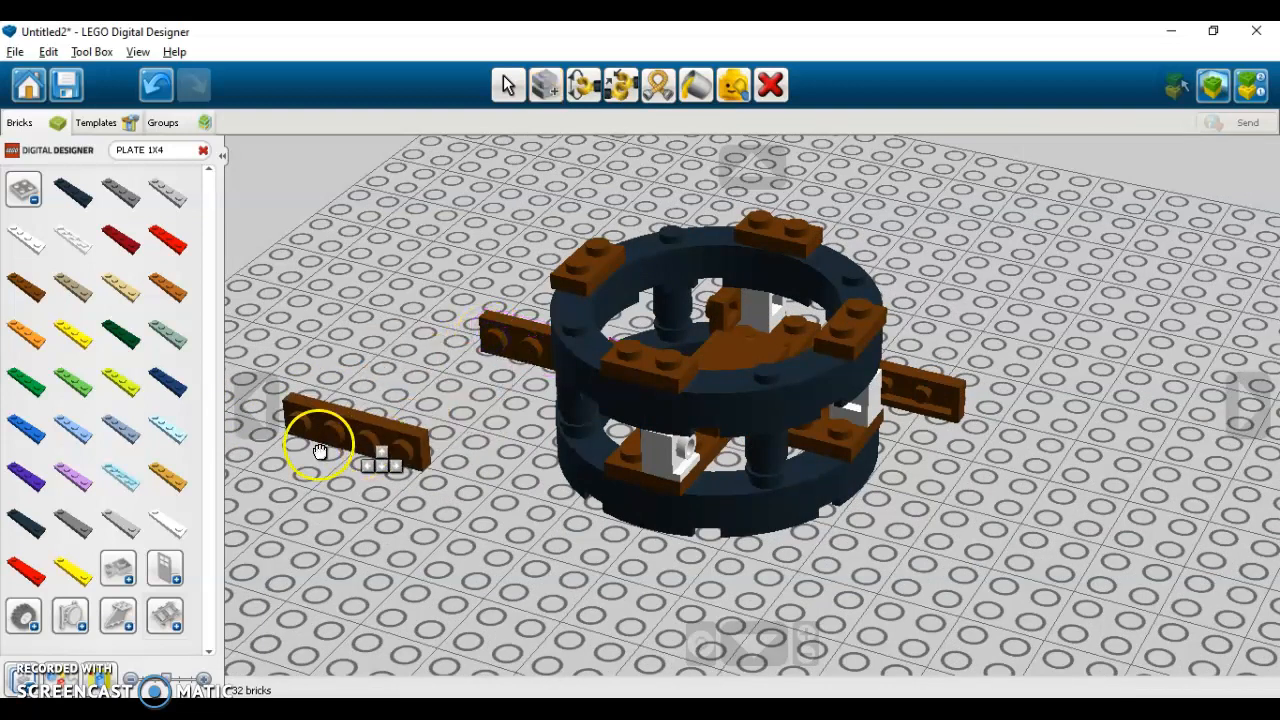
click(253, 408)
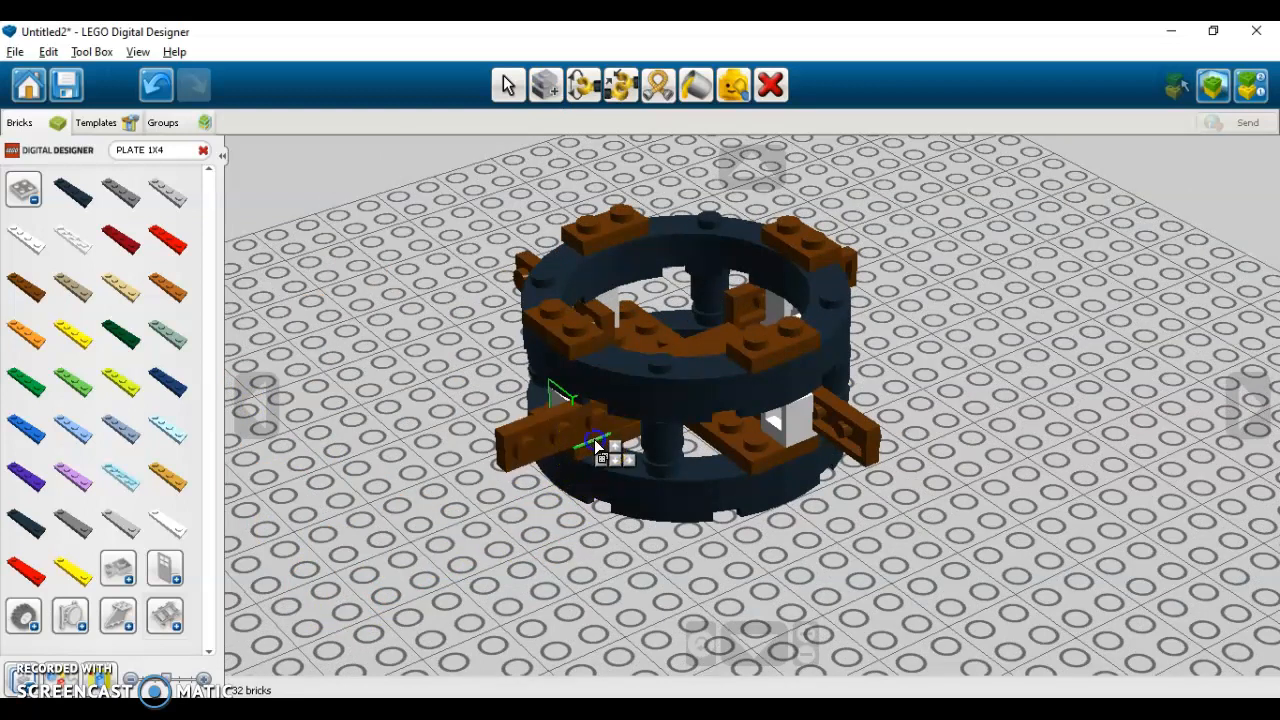
click(590, 442)
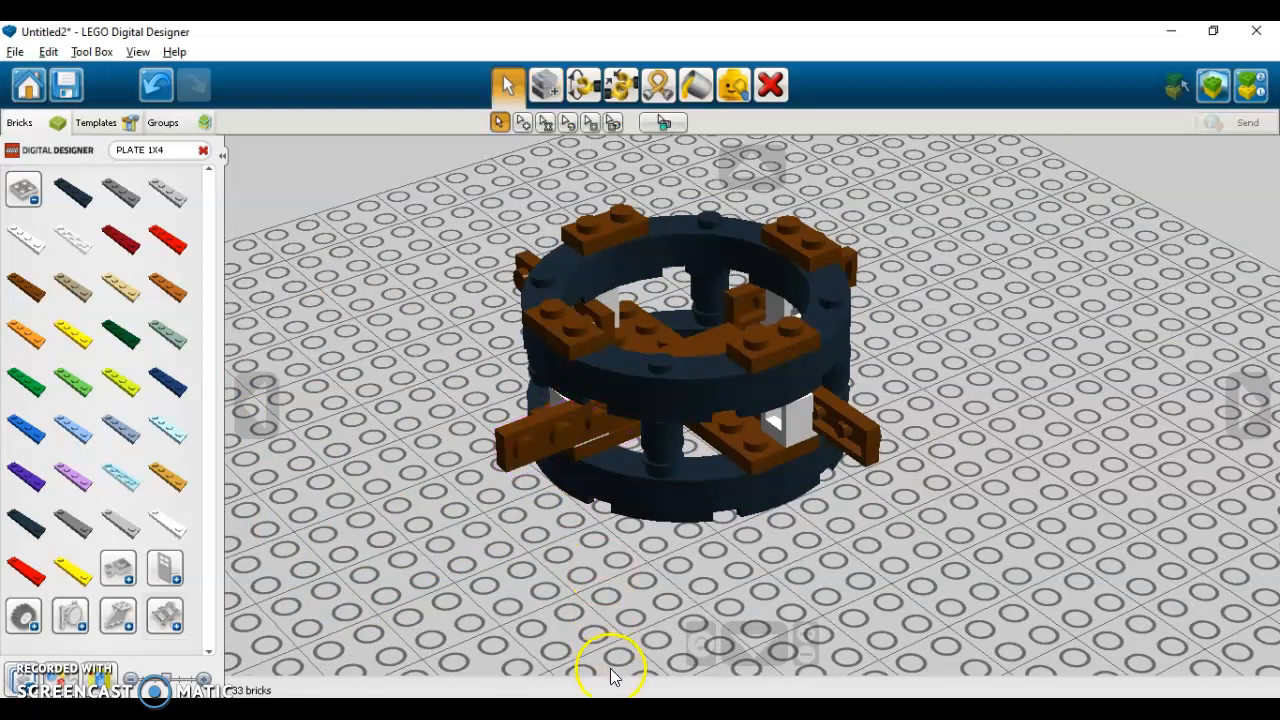
Select the whole model and turn it upright so the rings stand on edge like a wheel.
click(740, 645)
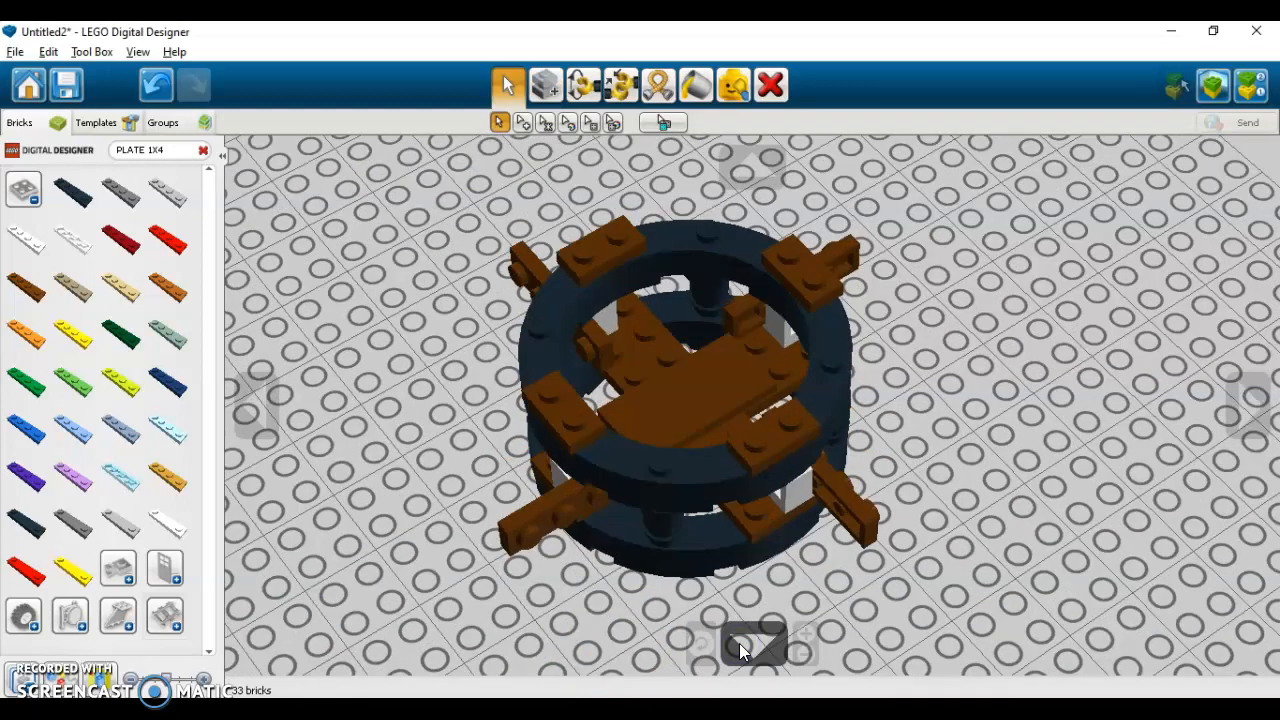
scroll(540, 371, down, 4)
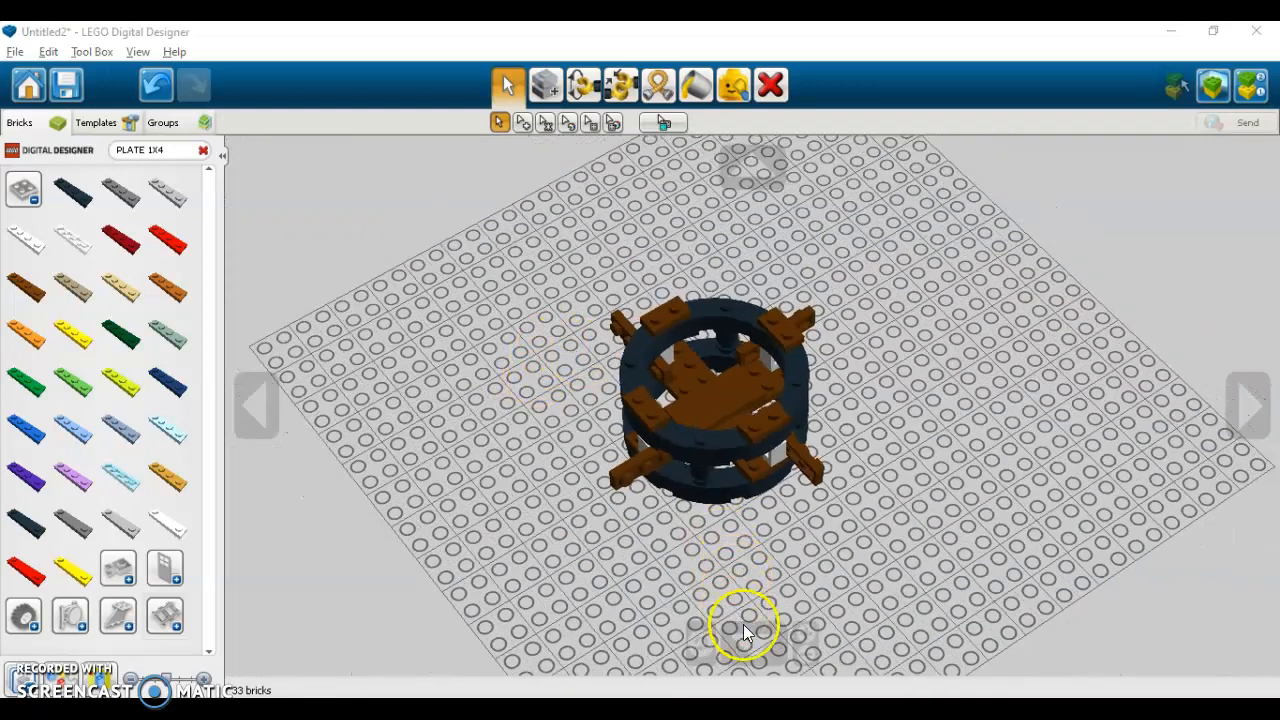
click(745, 630)
drag(541, 247, 970, 566)
drag(700, 401, 736, 378)
key(Up)
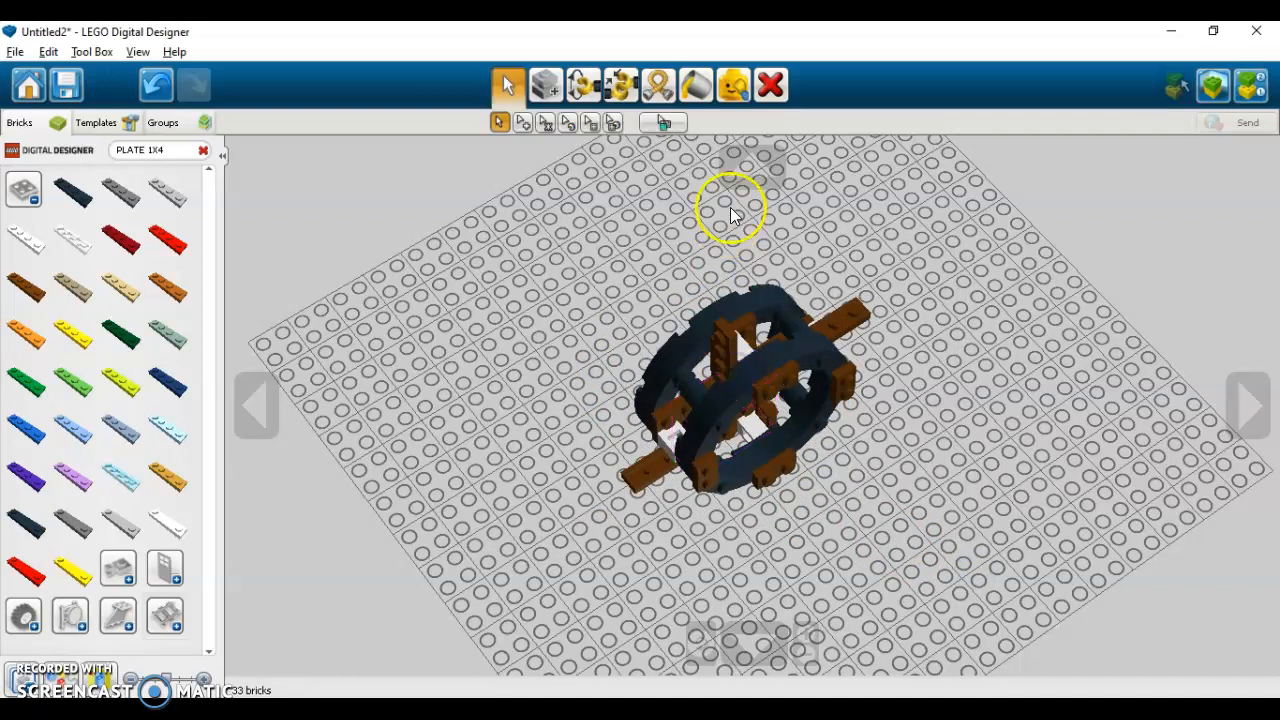
Find BRICK Ø16 W. CROSS and place a black one at the centre of the plate cross's underside.
click(753, 166)
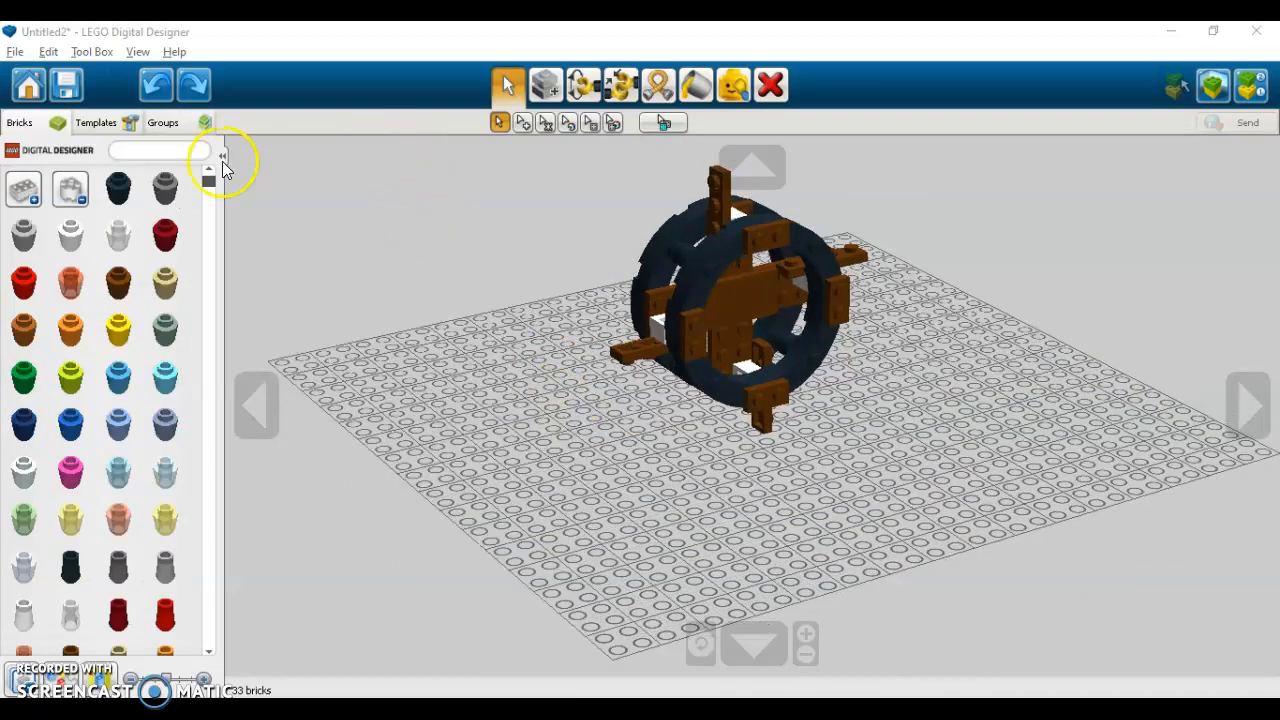
click(161, 150)
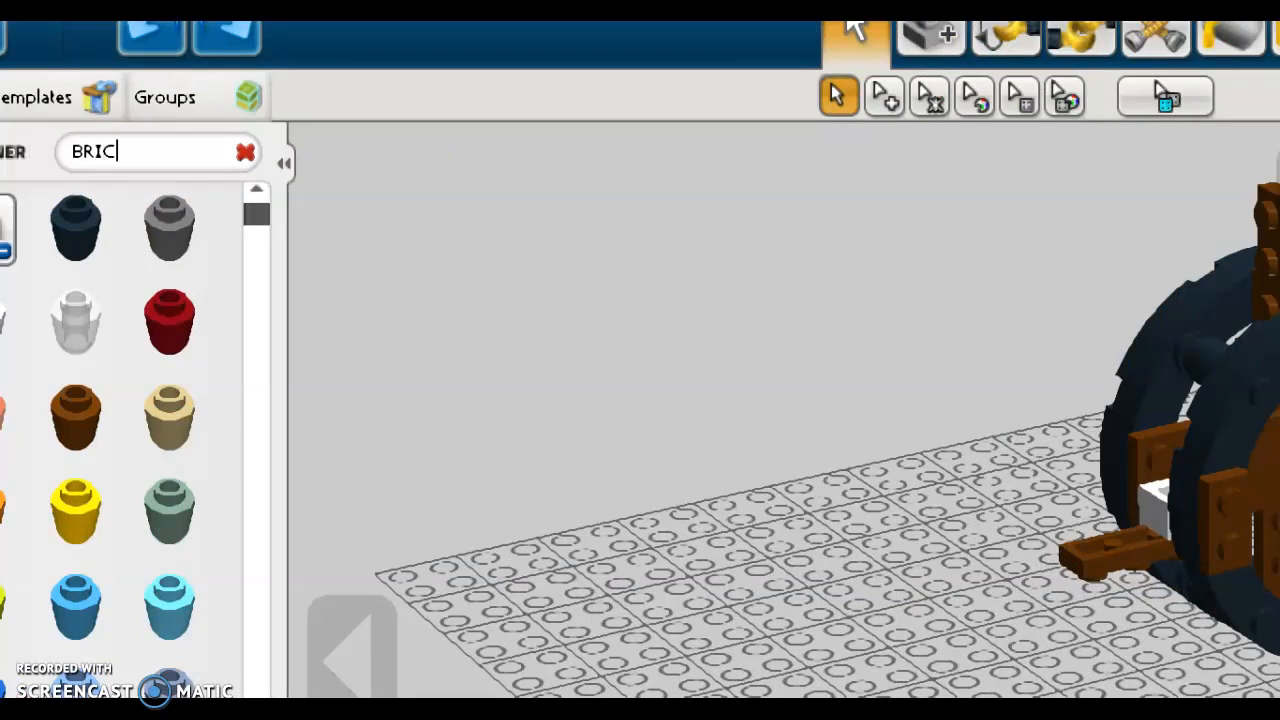
text(BRICK 16)
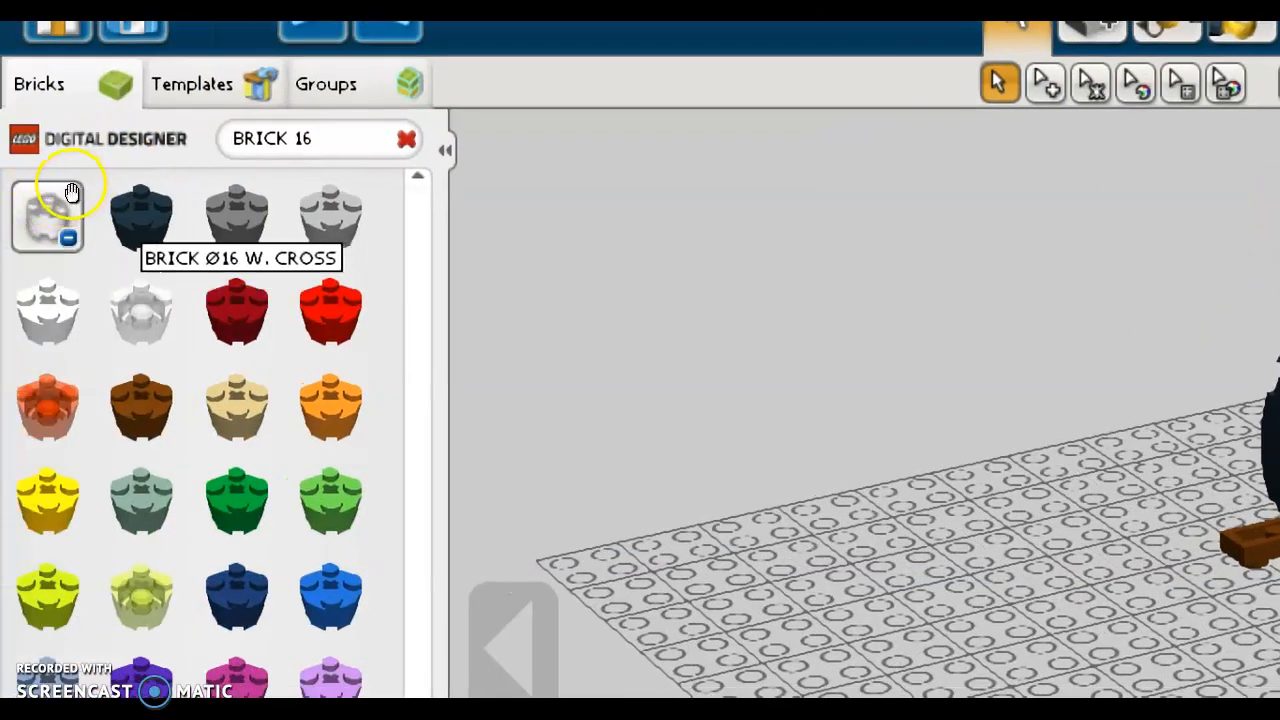
click(72, 192)
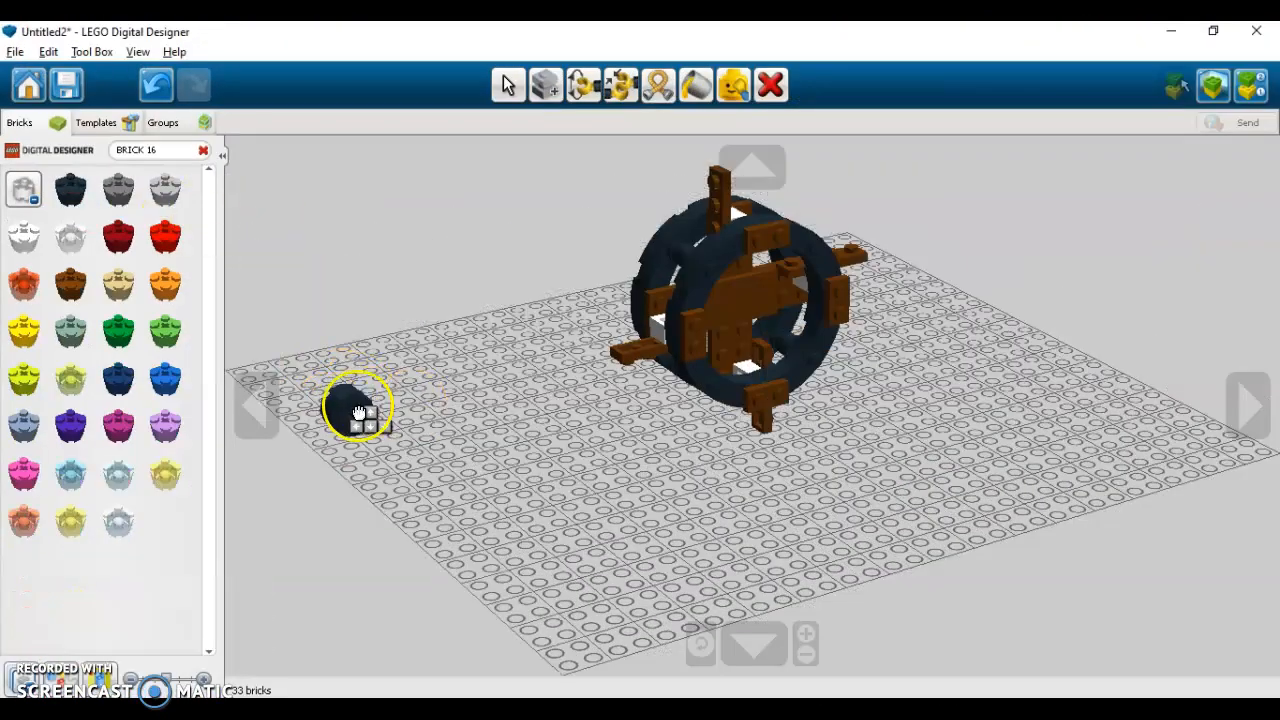
click(247, 402)
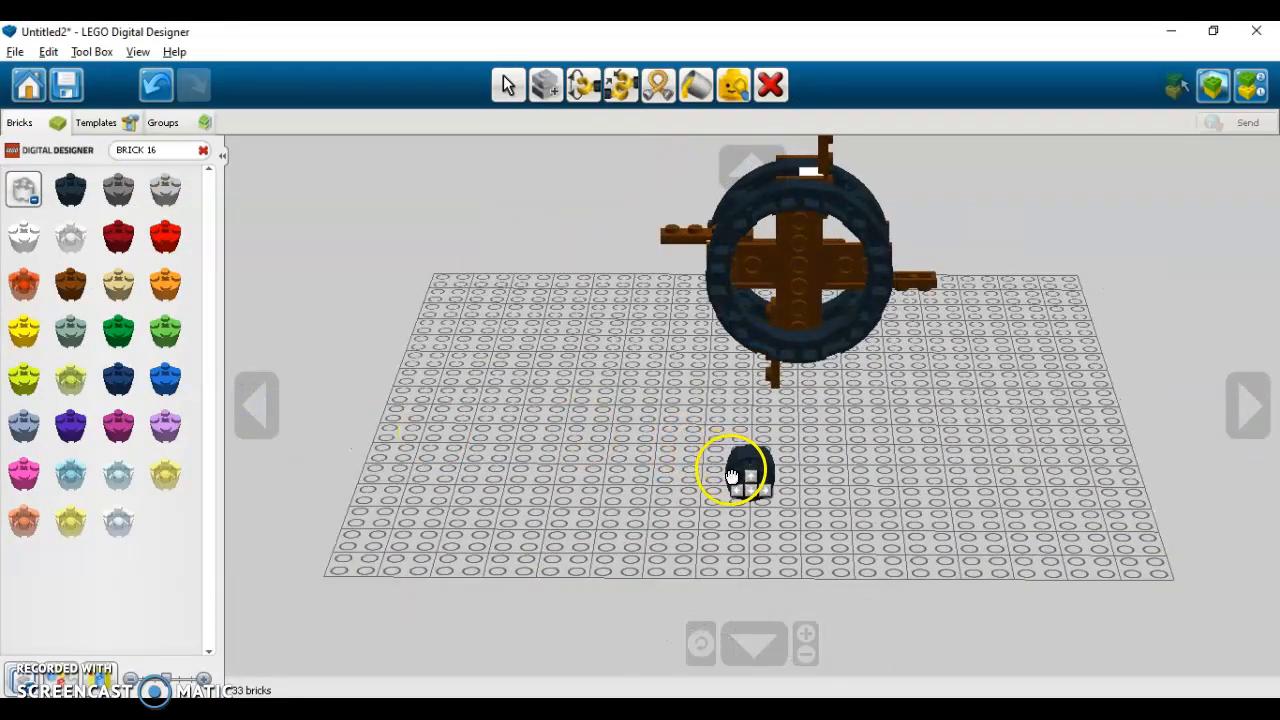
click(788, 283)
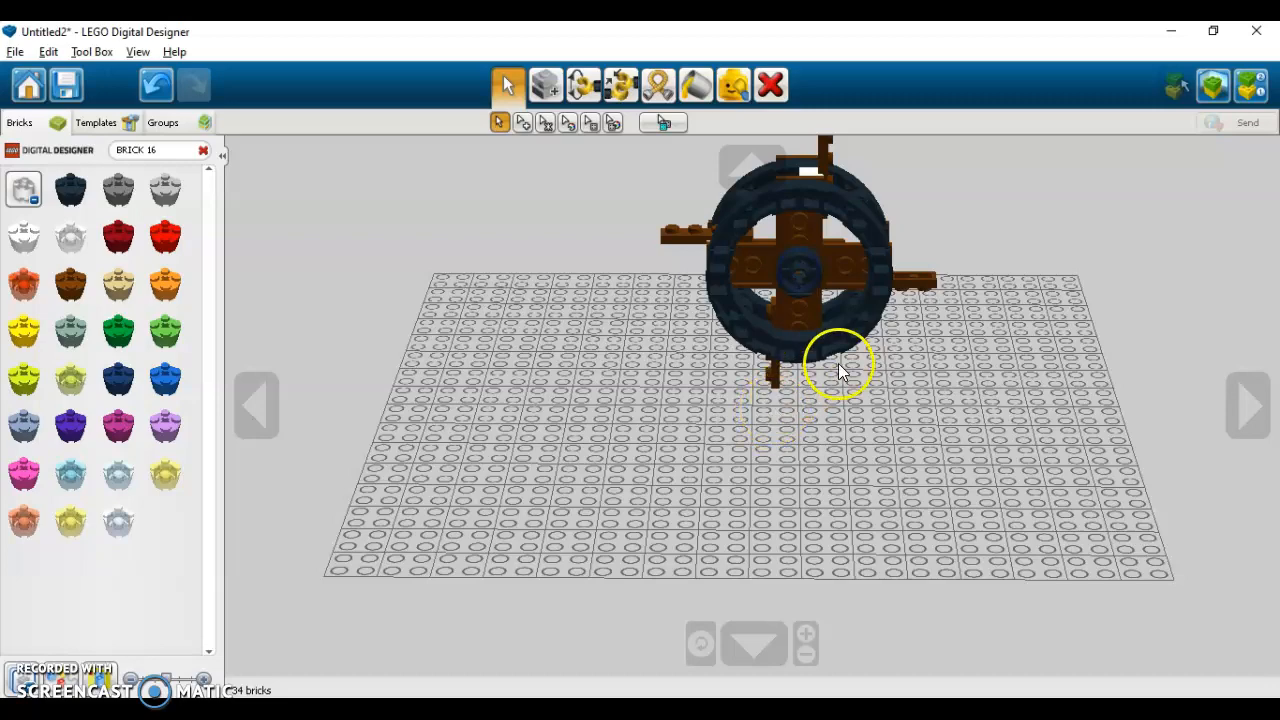
Find CONNECTOR PEG/CROSS AXLE and insert a white one into the cross hole of the black round hub brick.
scroll(770, 360, up, 3)
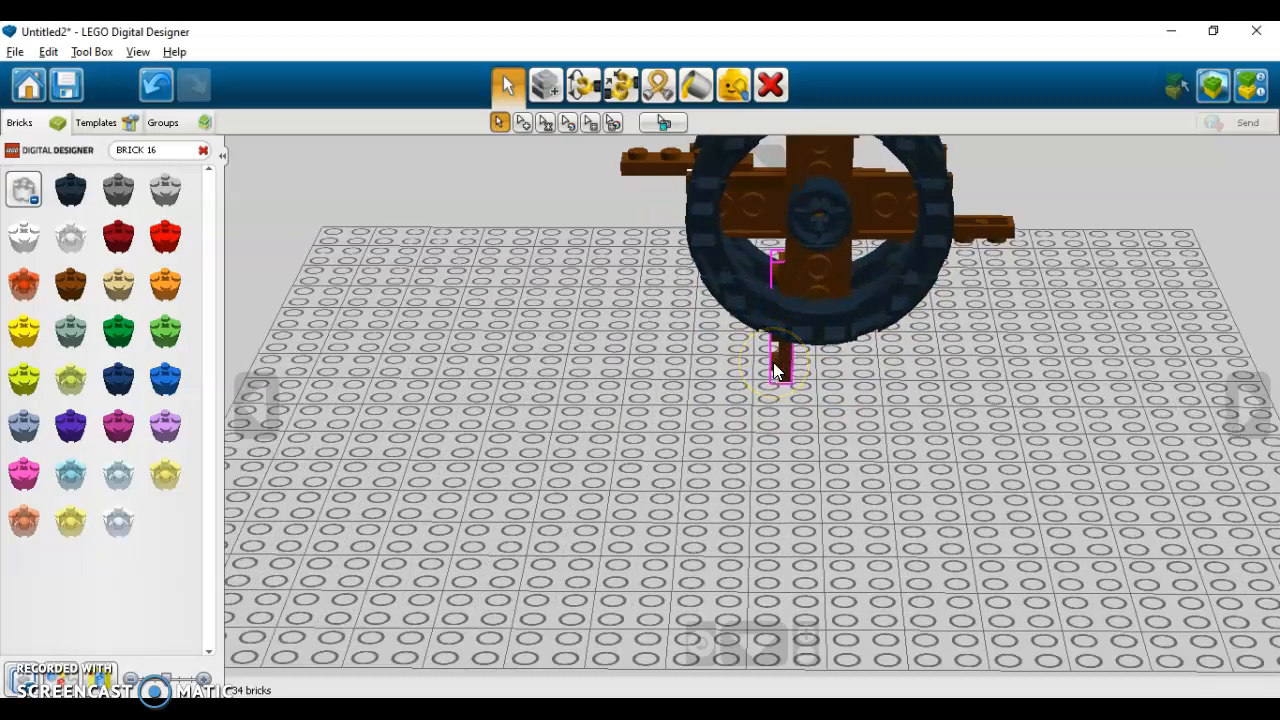
scroll(770, 360, down, 4)
scroll(850, 362, up, 2)
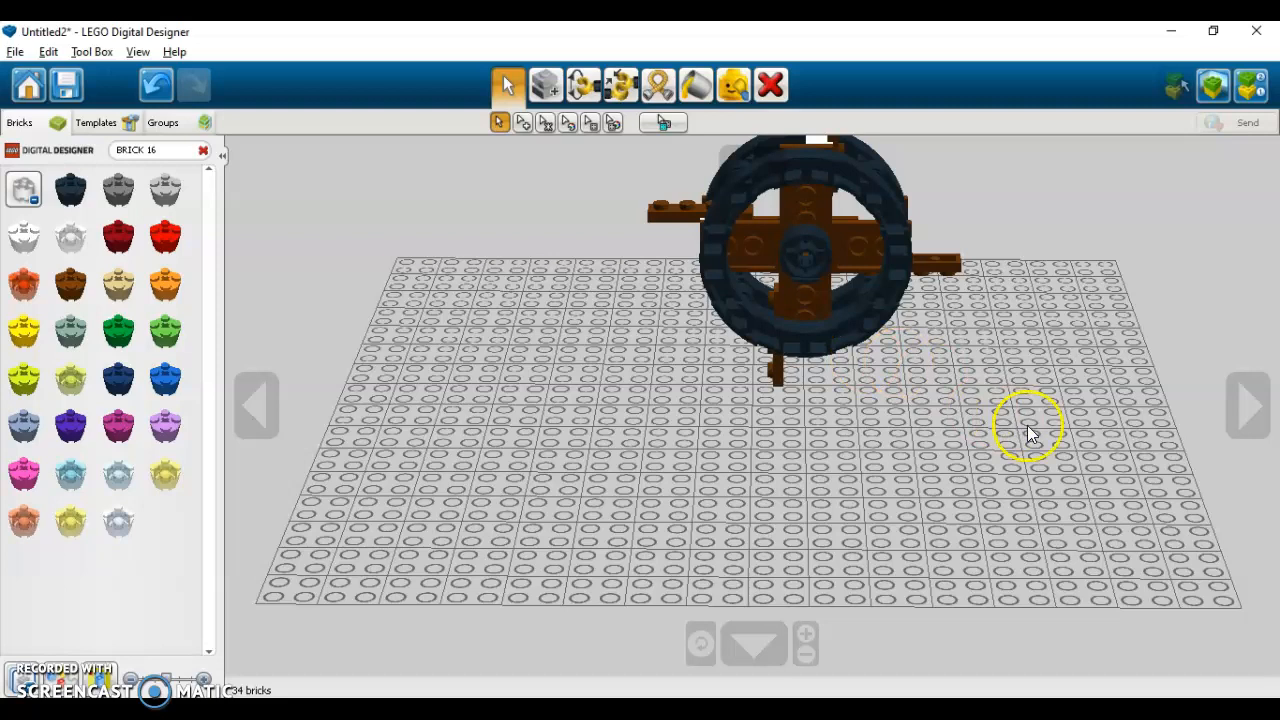
click(1248, 400)
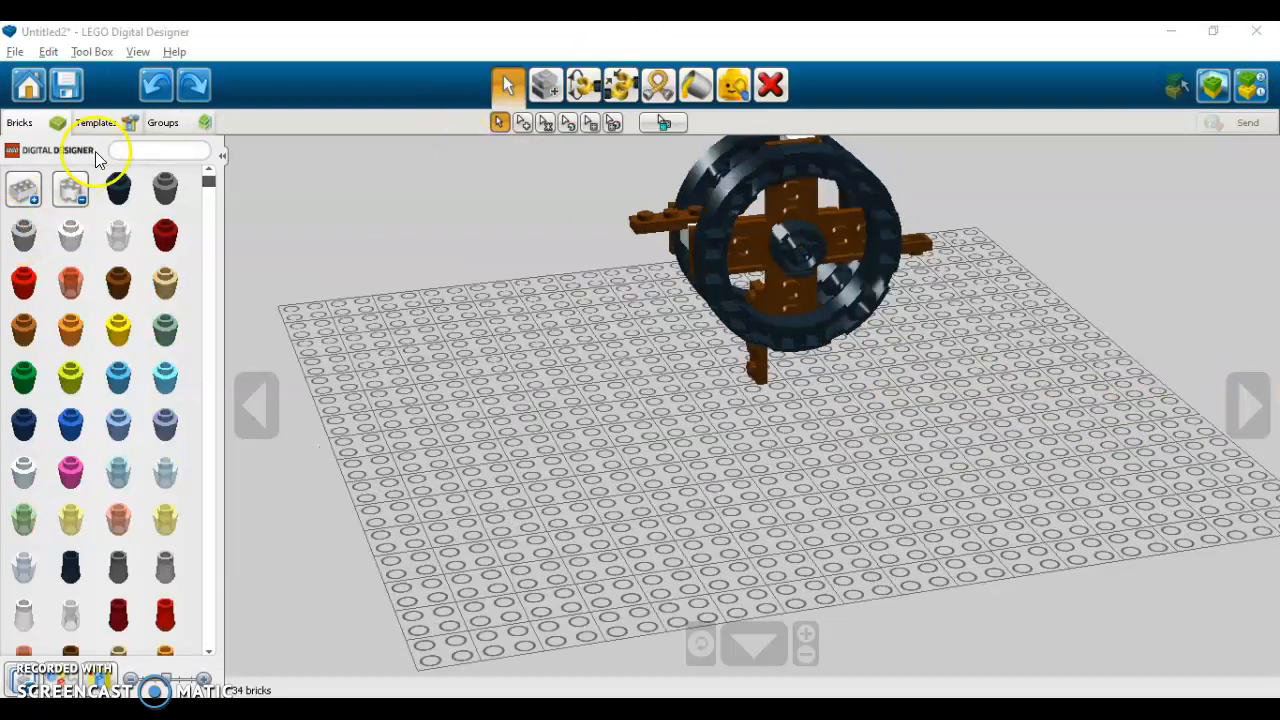
click(126, 153)
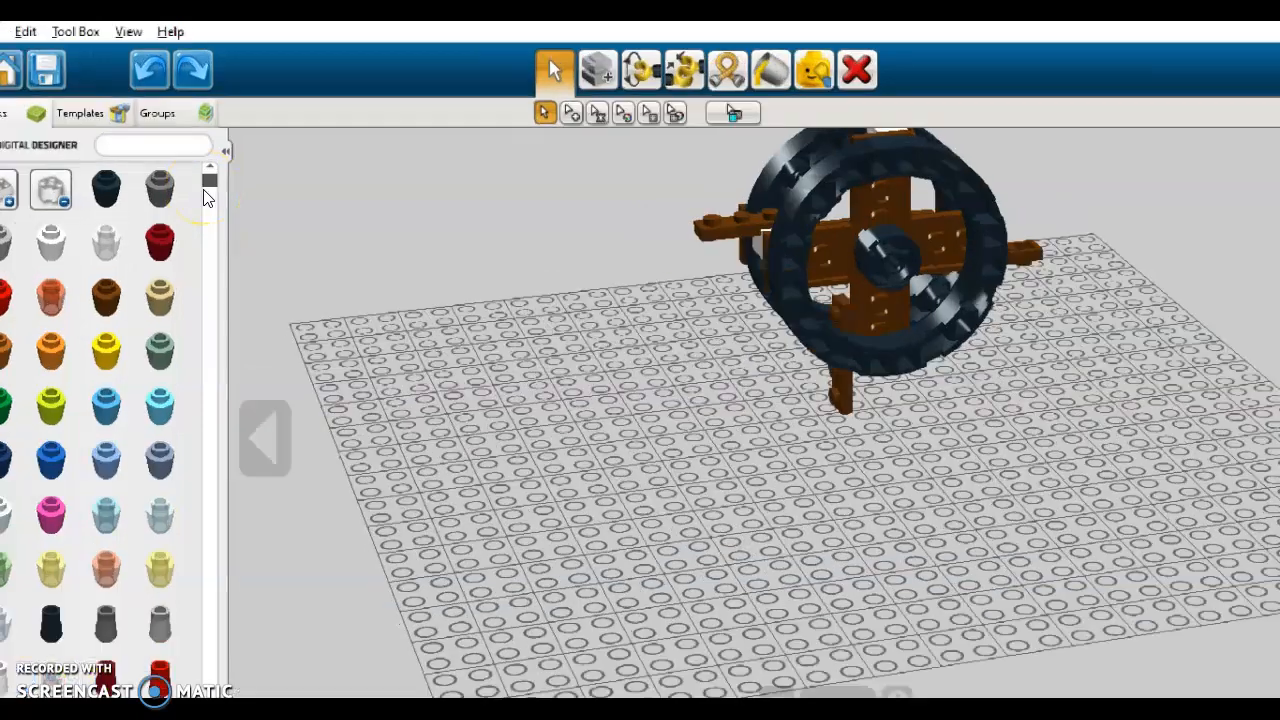
text(conne)
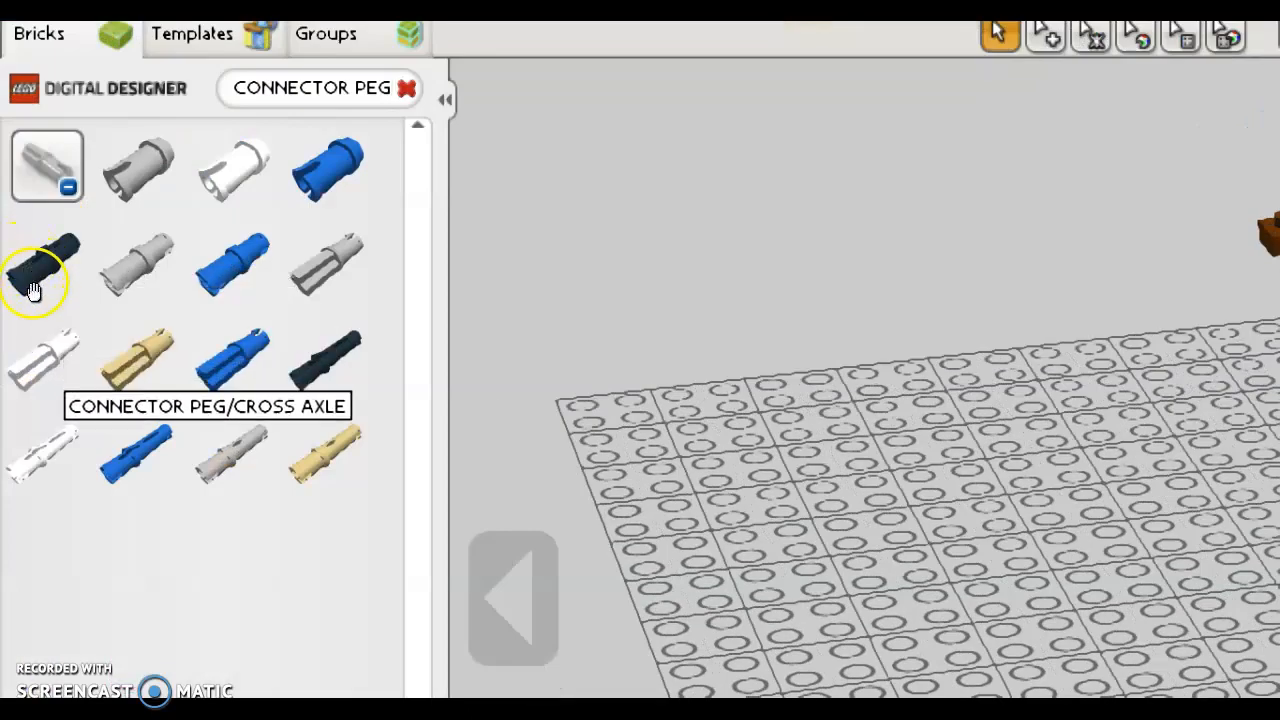
click(28, 292)
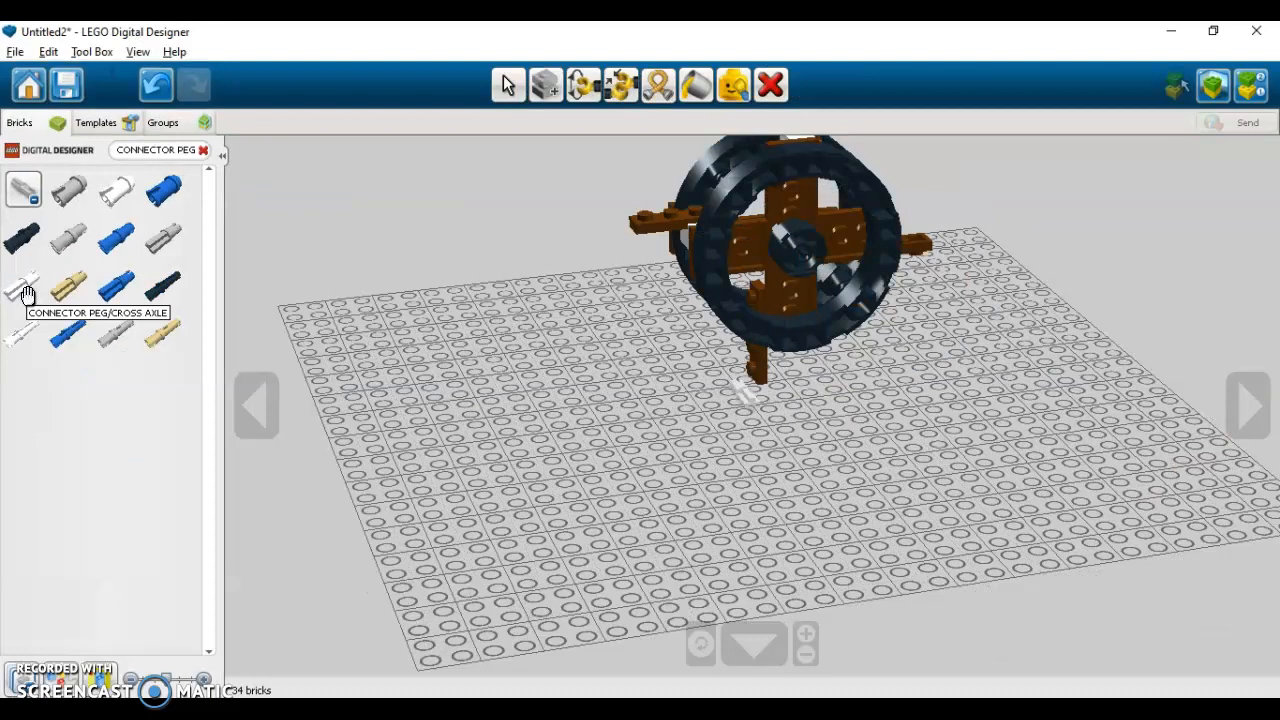
click(50, 370)
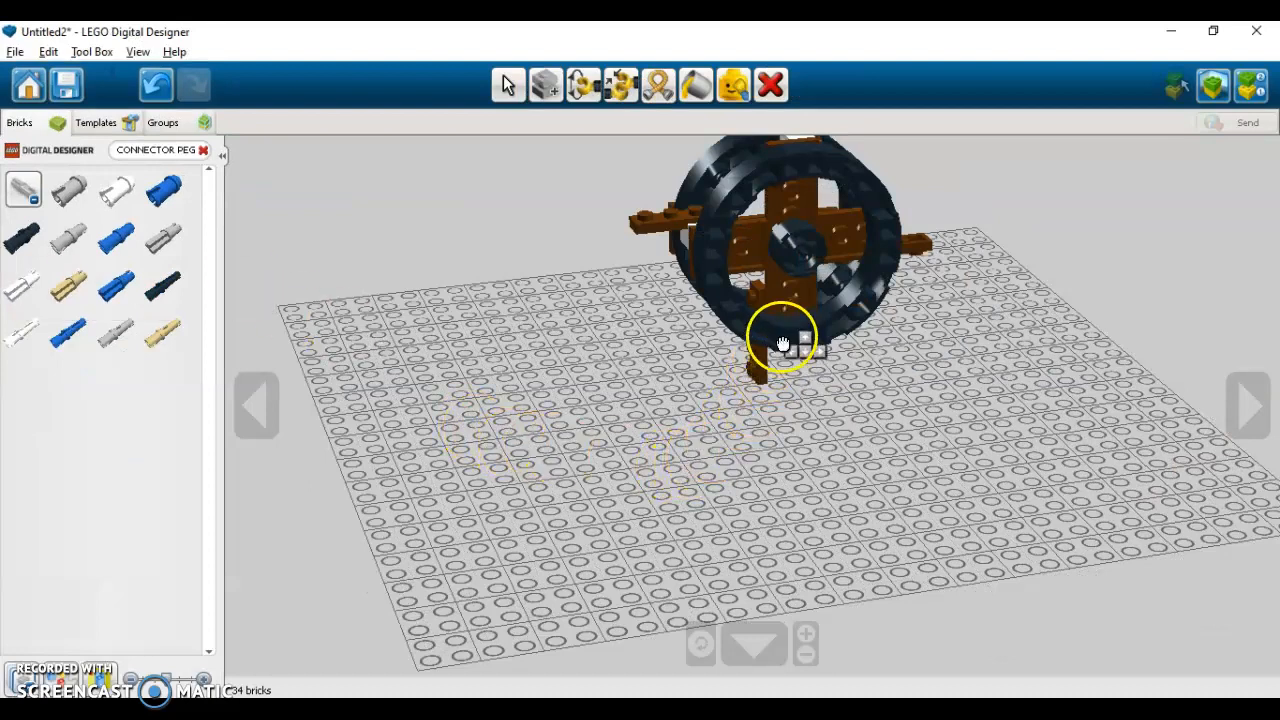
click(805, 268)
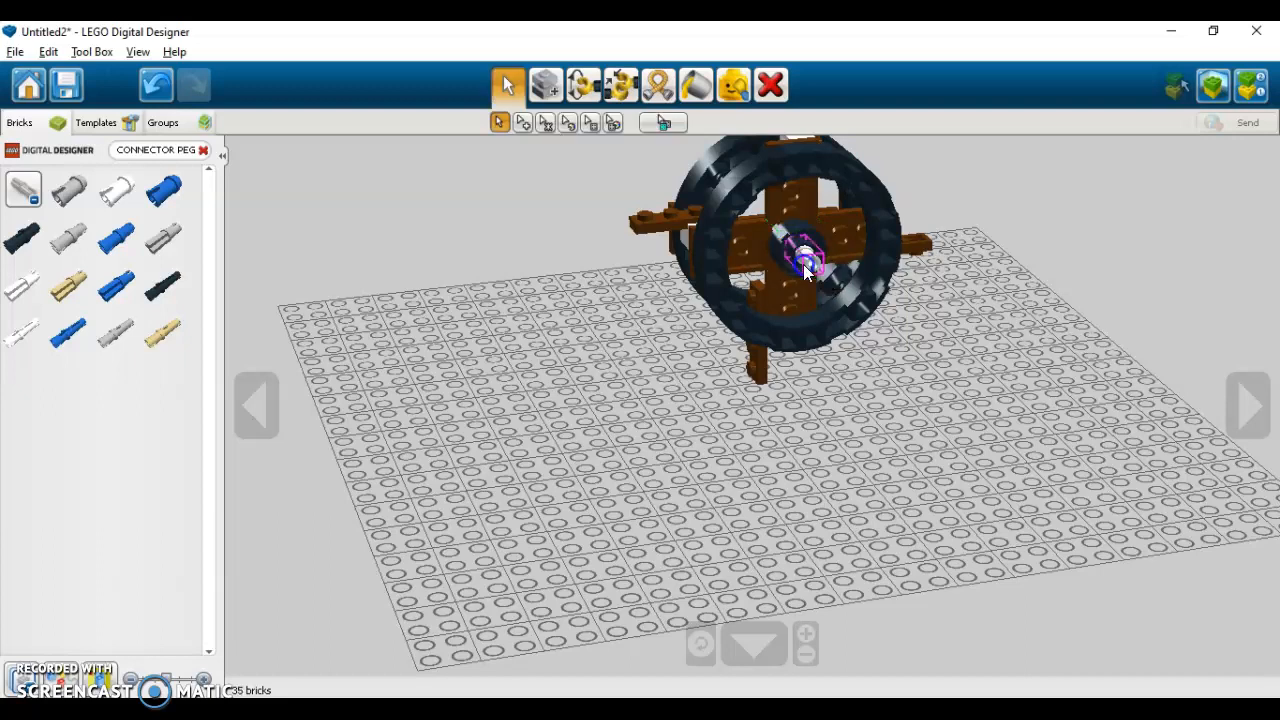
Search the brick library for TECHNIC BRICK 1X2.
click(1240, 402)
click(1240, 402)
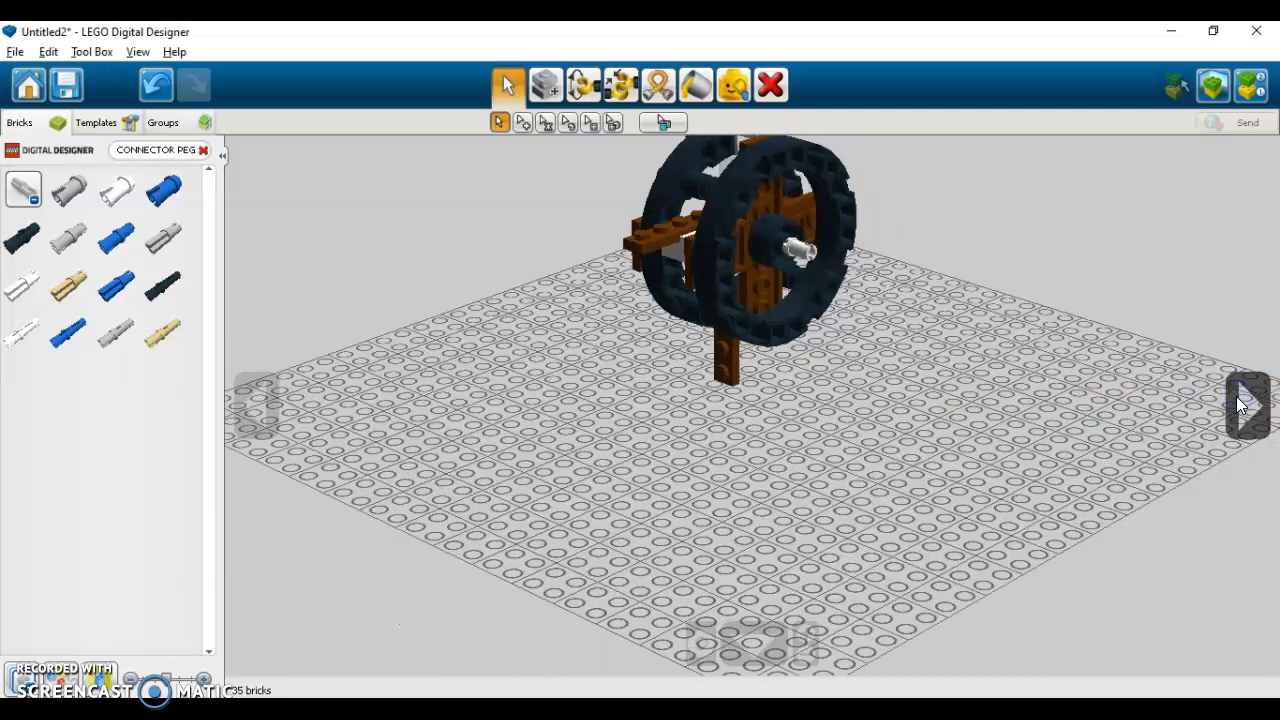
click(160, 152)
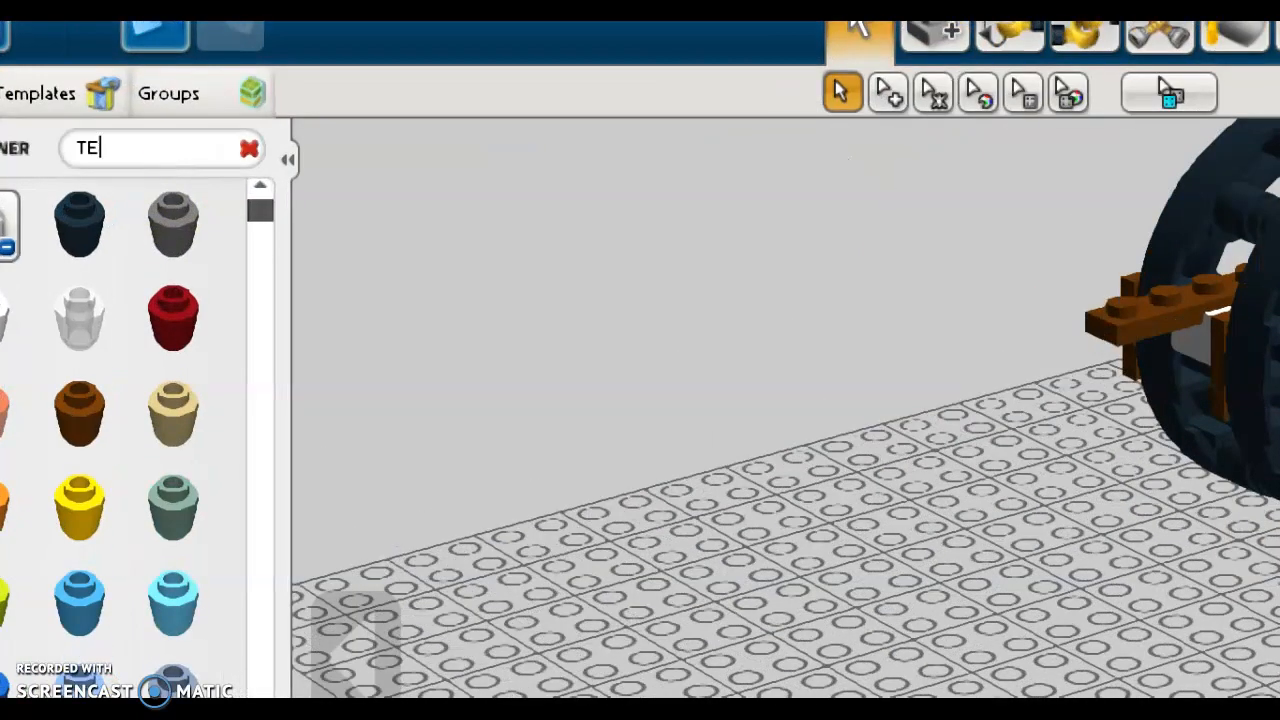
text(TECHNIC BR)
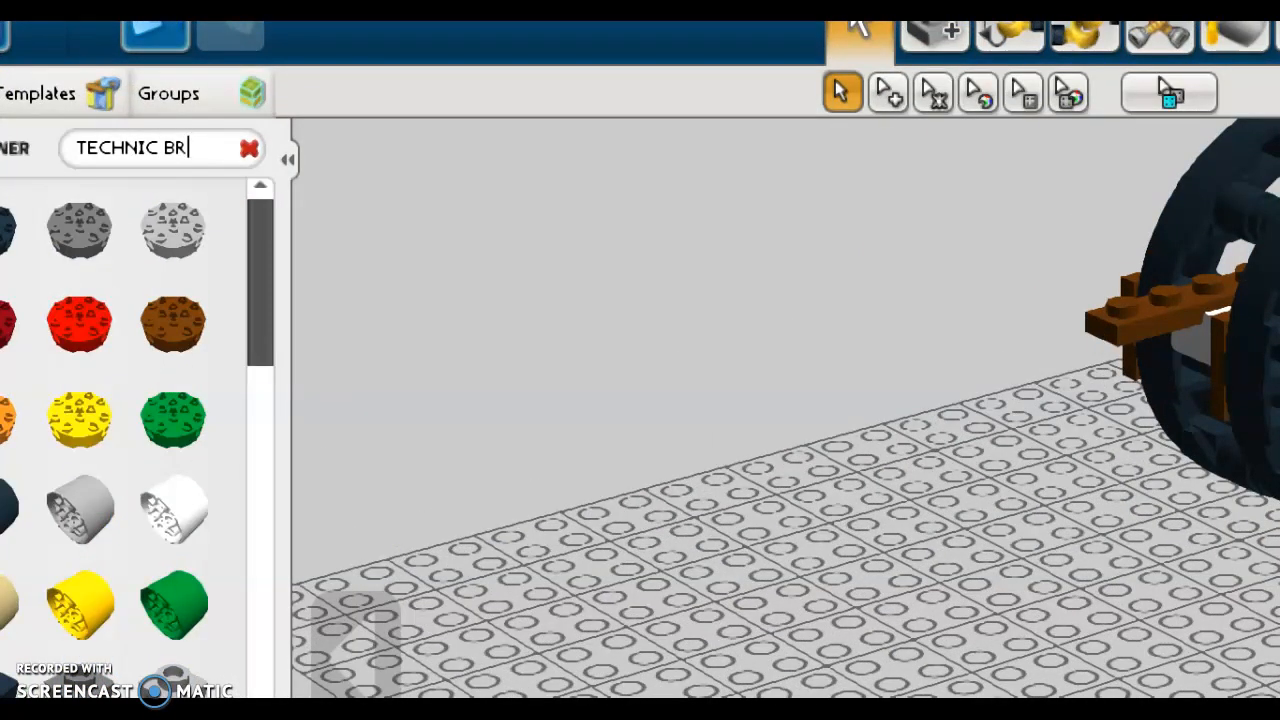
text(ICK 1X2)
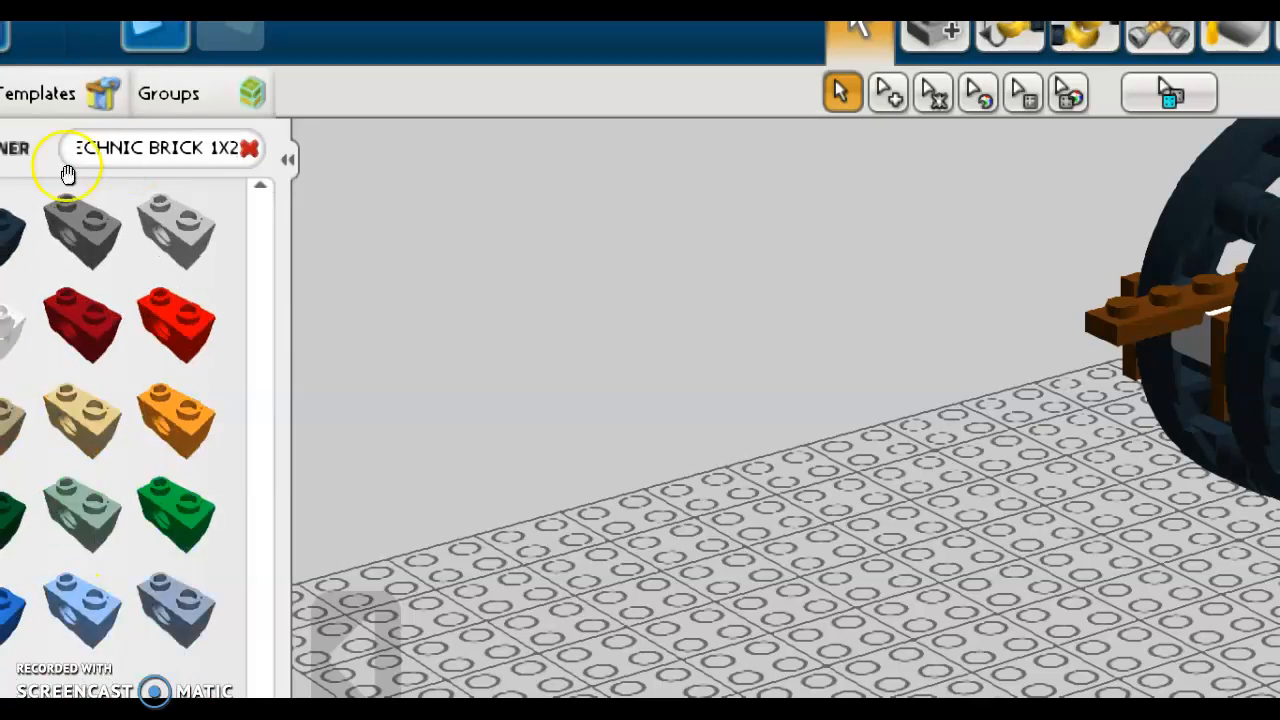
Fit a black TECHNIC BRICK 1X2 onto the white peg projecting from the wheel's hub.
click(75, 196)
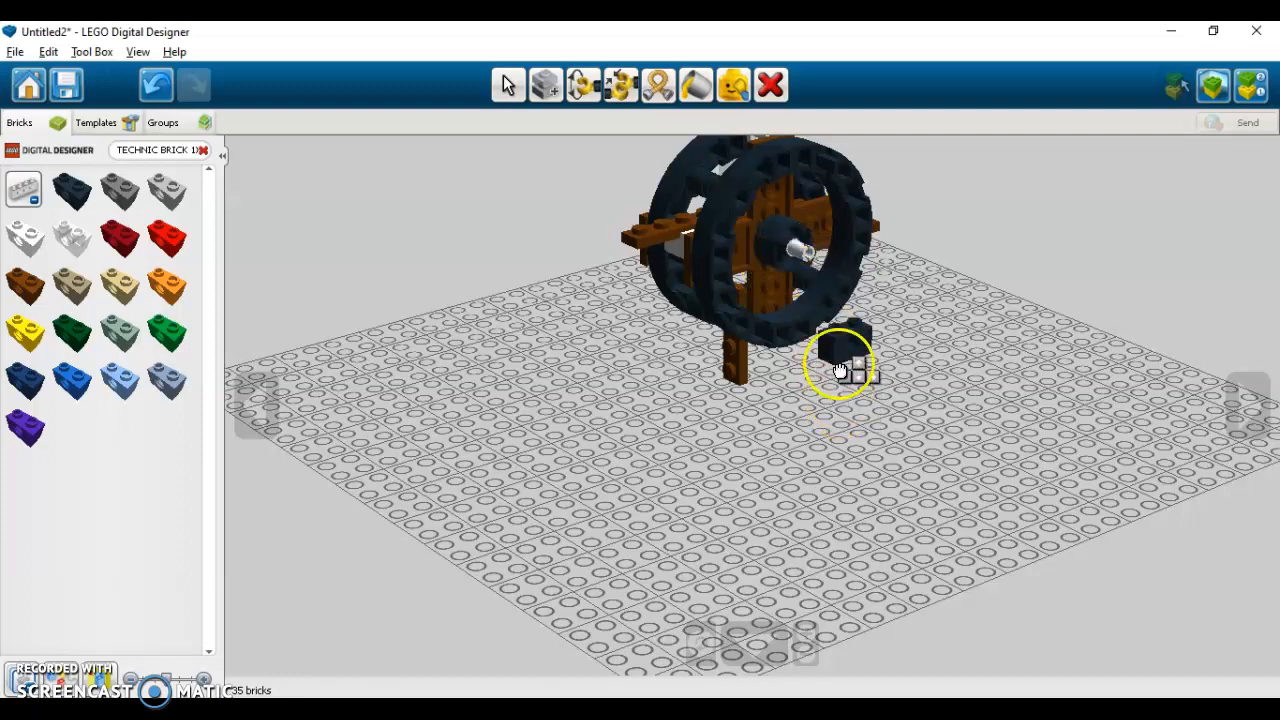
click(1249, 414)
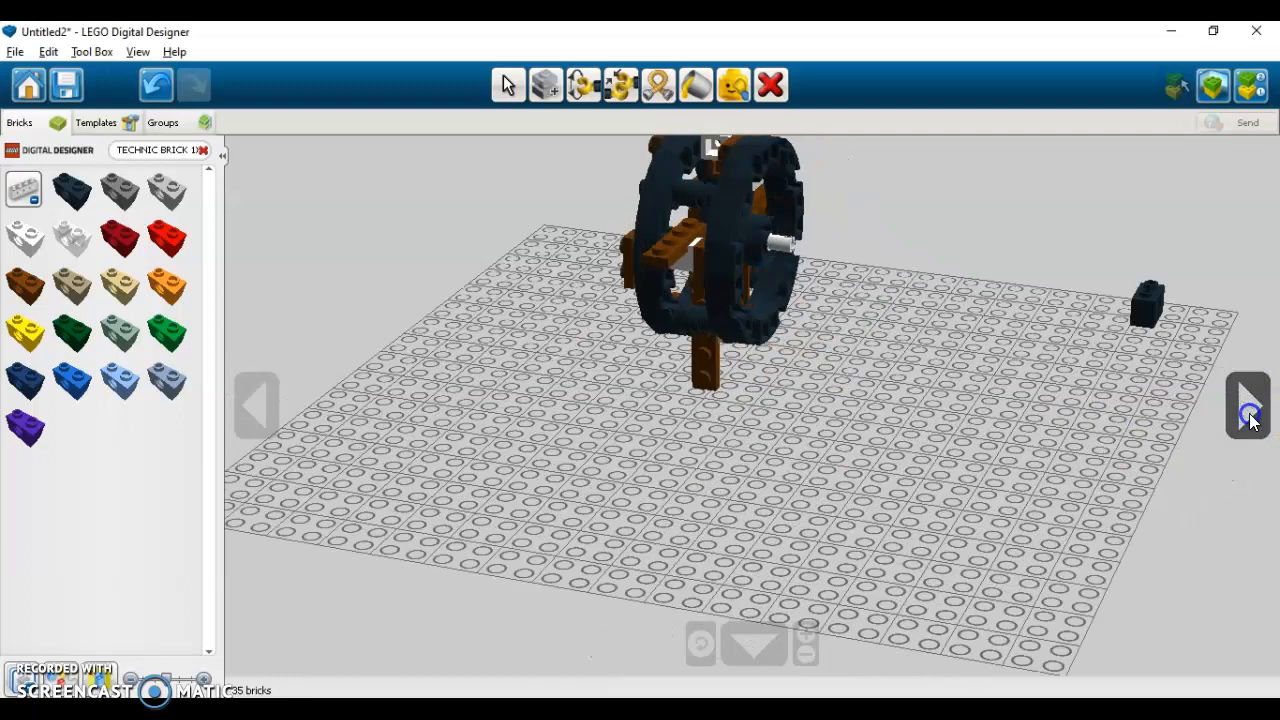
click(782, 264)
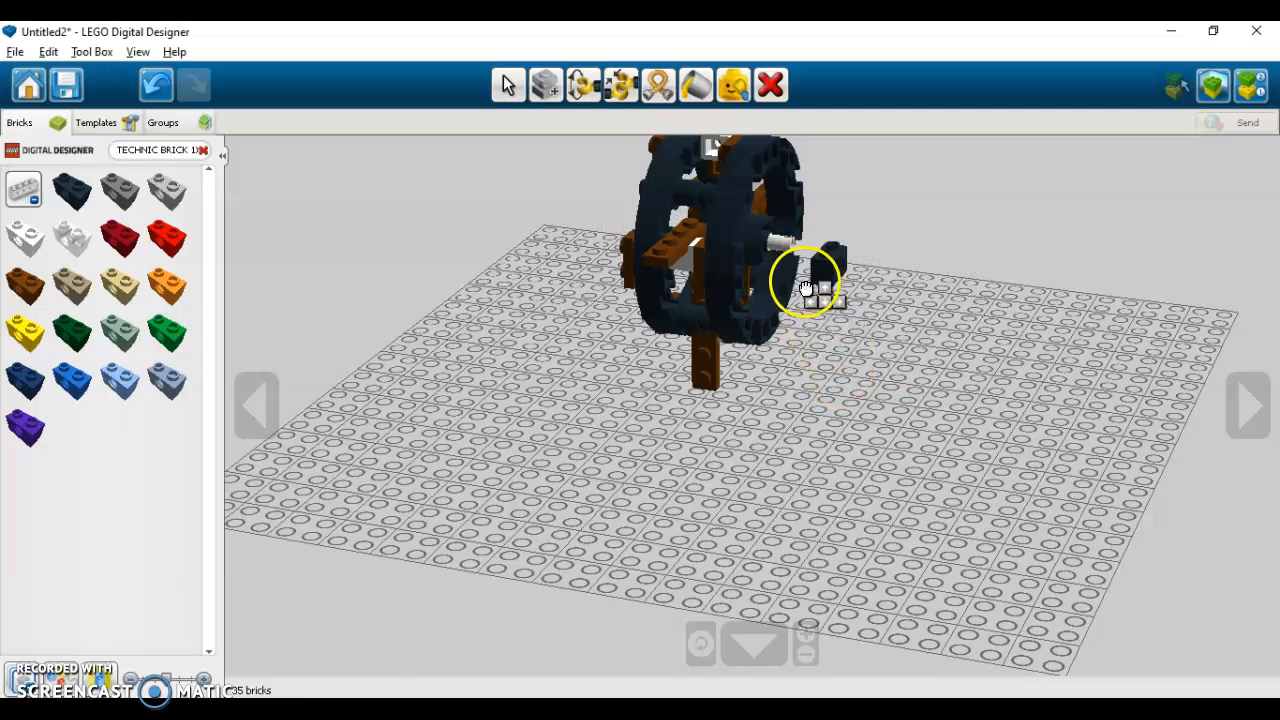
click(865, 390)
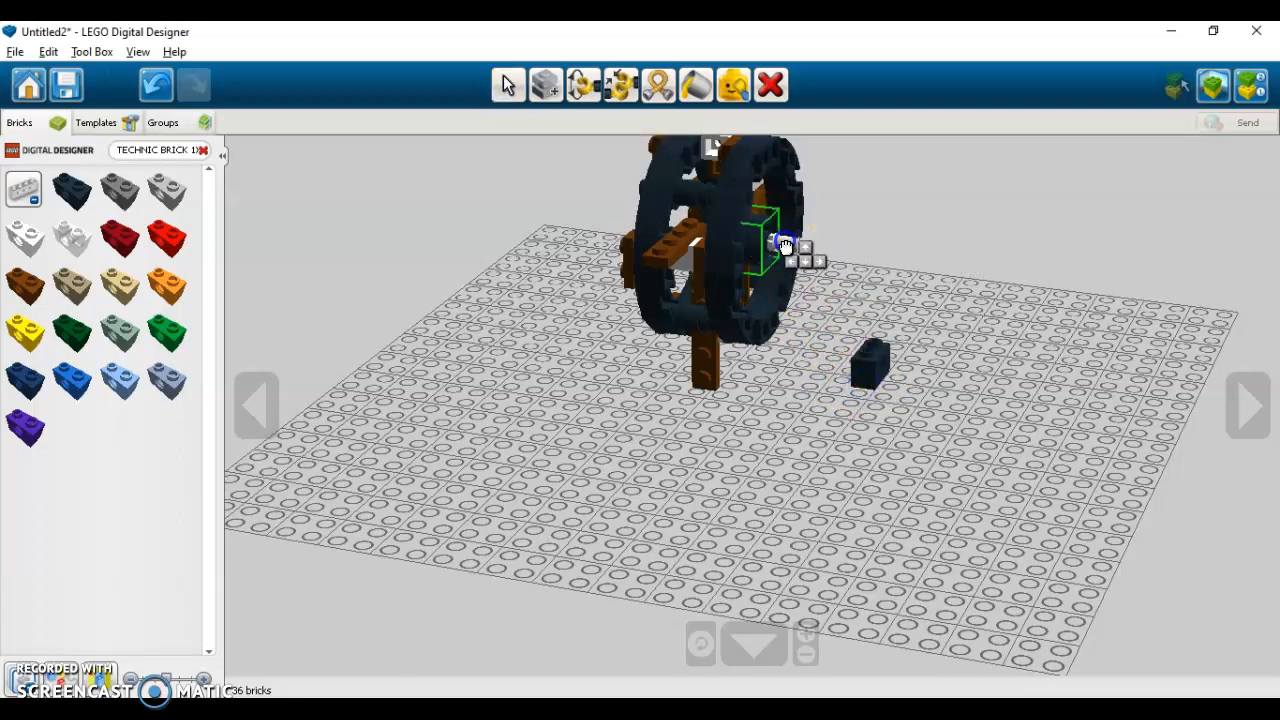
click(786, 247)
drag(871, 362, 790, 252)
click(815, 350)
Find BRICK 1X2 and attach a black one to the underside of the black Technic brick.
click(256, 403)
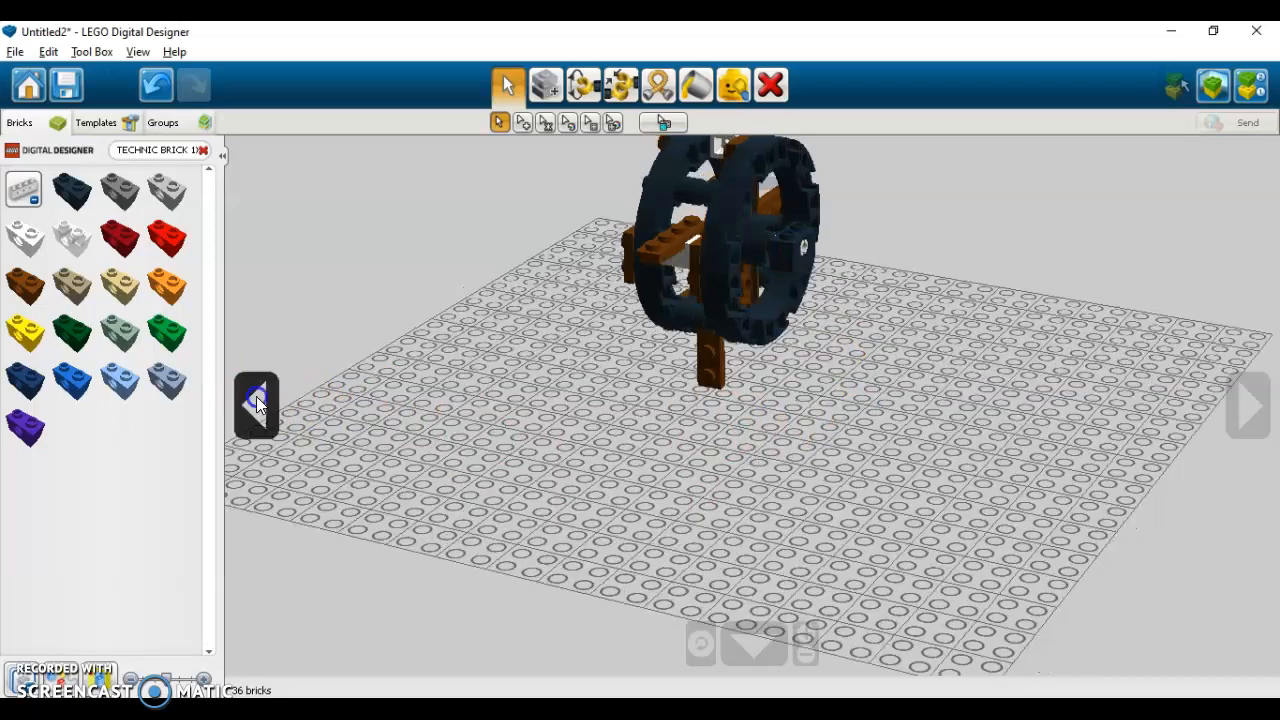
click(131, 151)
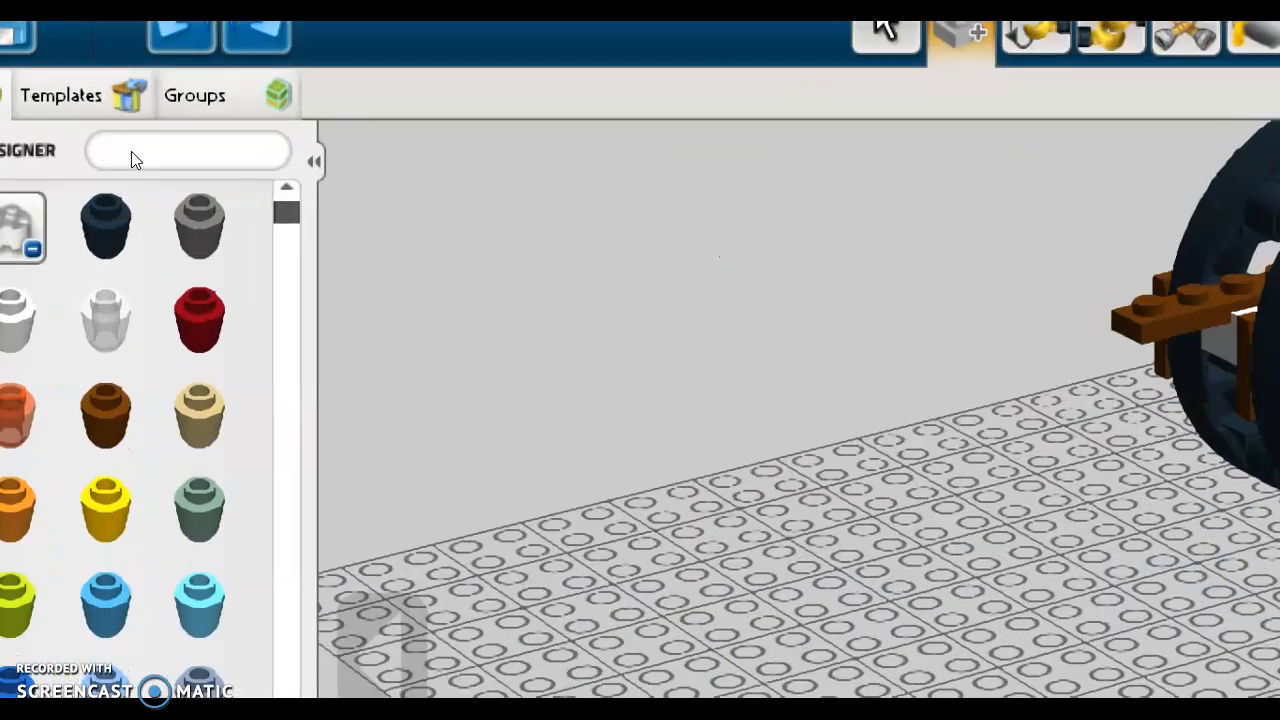
text(BRICK 1X2)
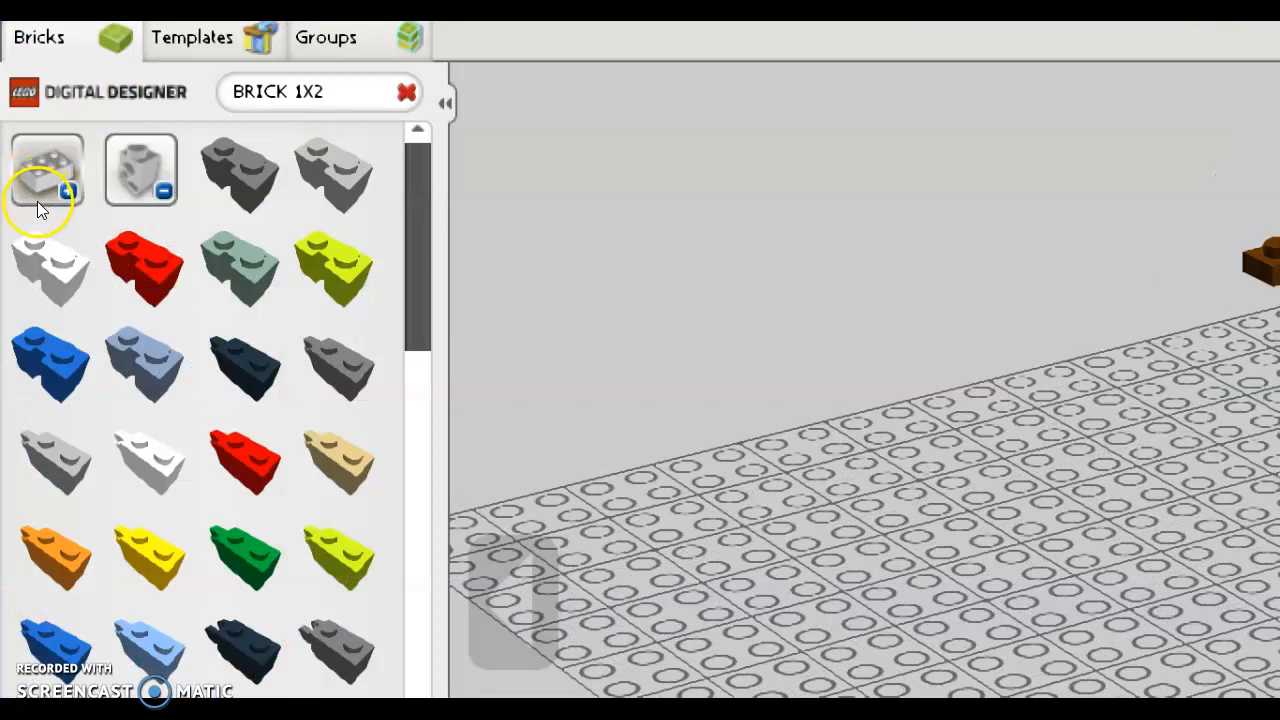
click(37, 201)
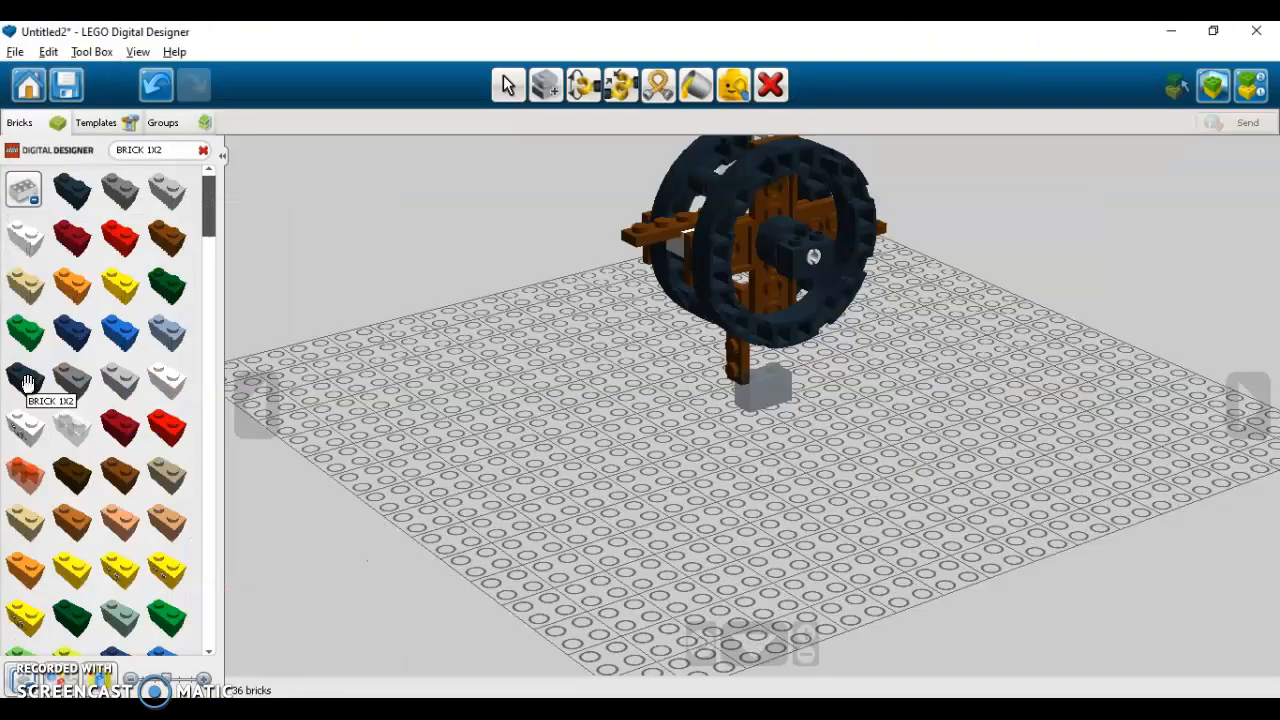
drag(27, 383, 794, 303)
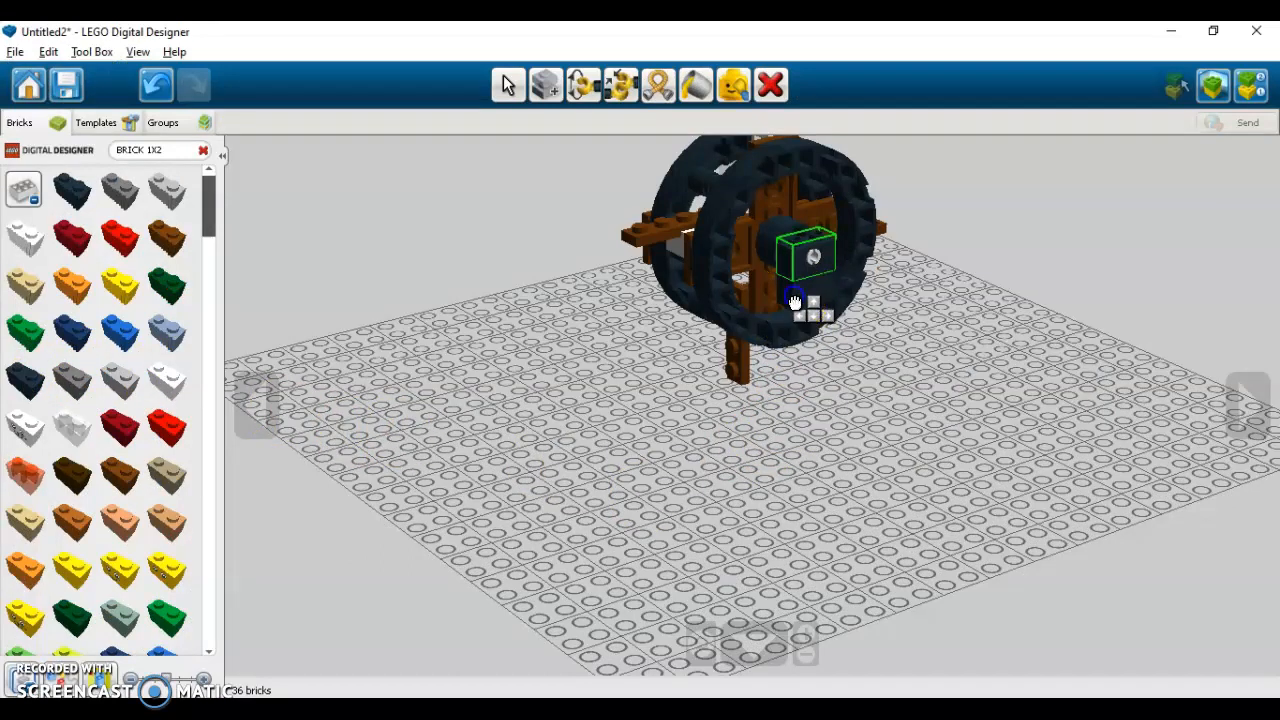
Clone the black 1X2 brick four times straight downwards to form a support column below the Technic brick.
scroll(793, 296, up, 1)
right_drag(743, 165, 844, 242)
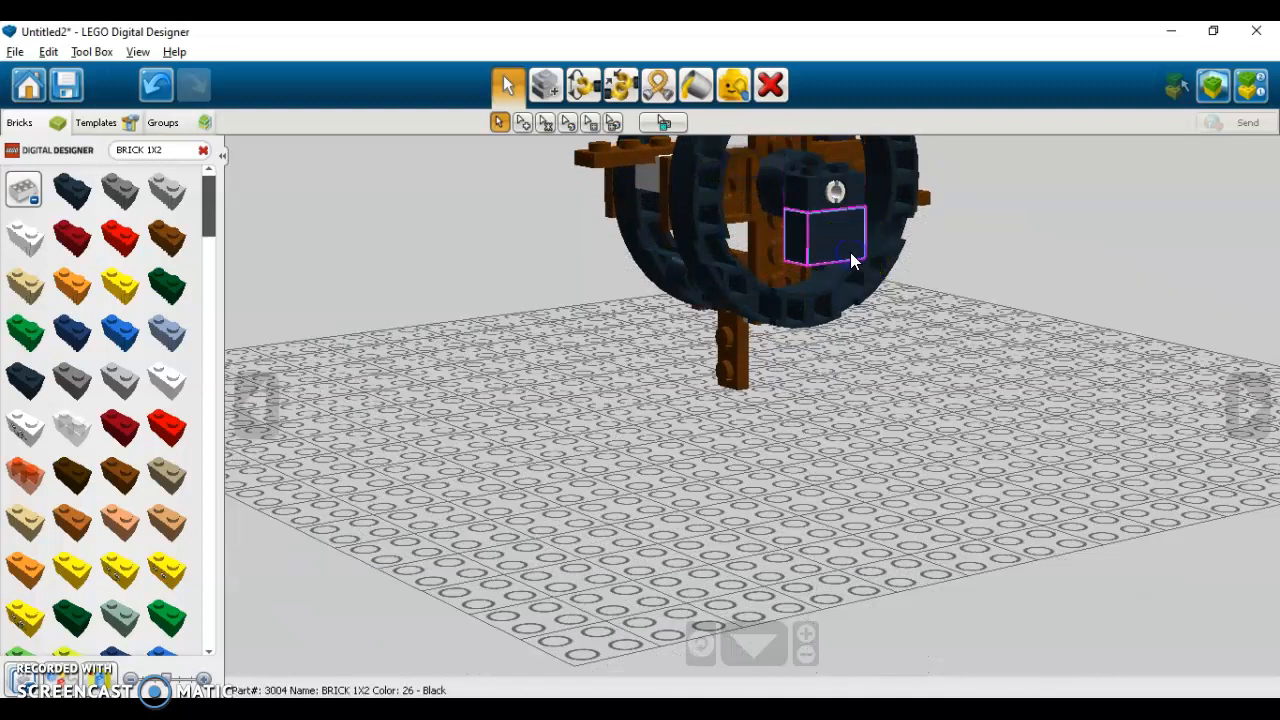
drag(851, 260, 807, 294)
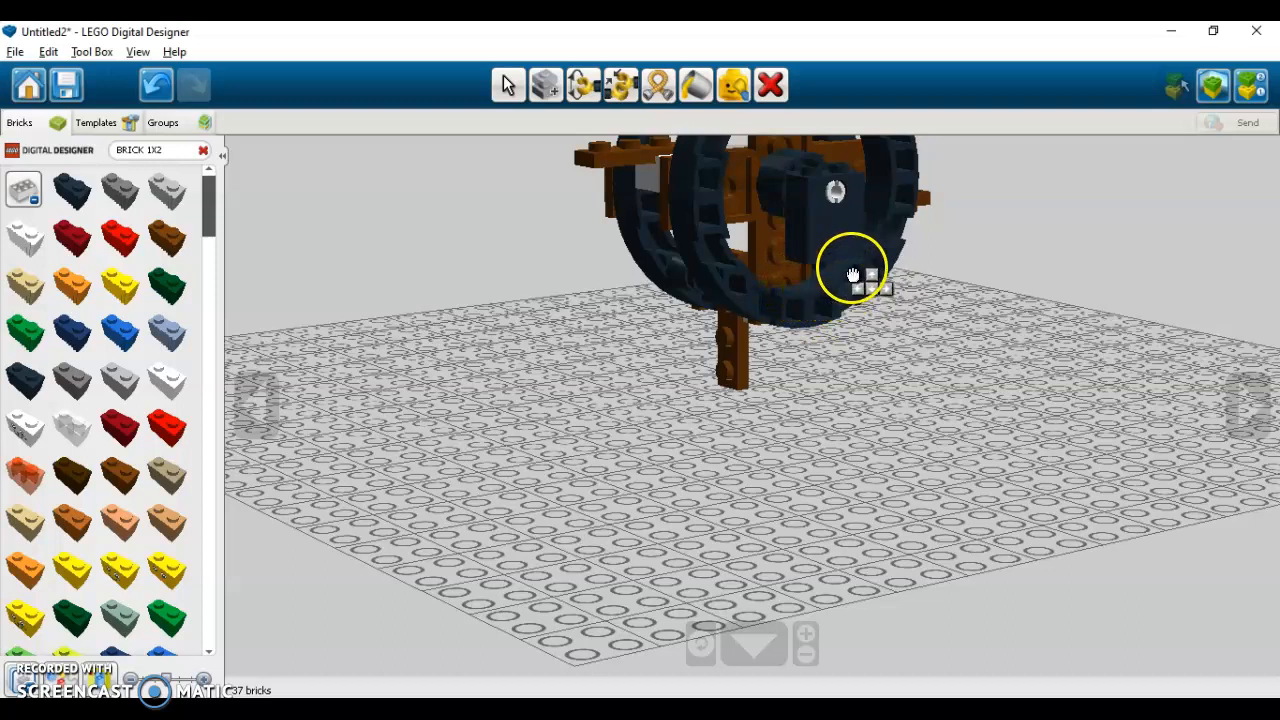
click(750, 629)
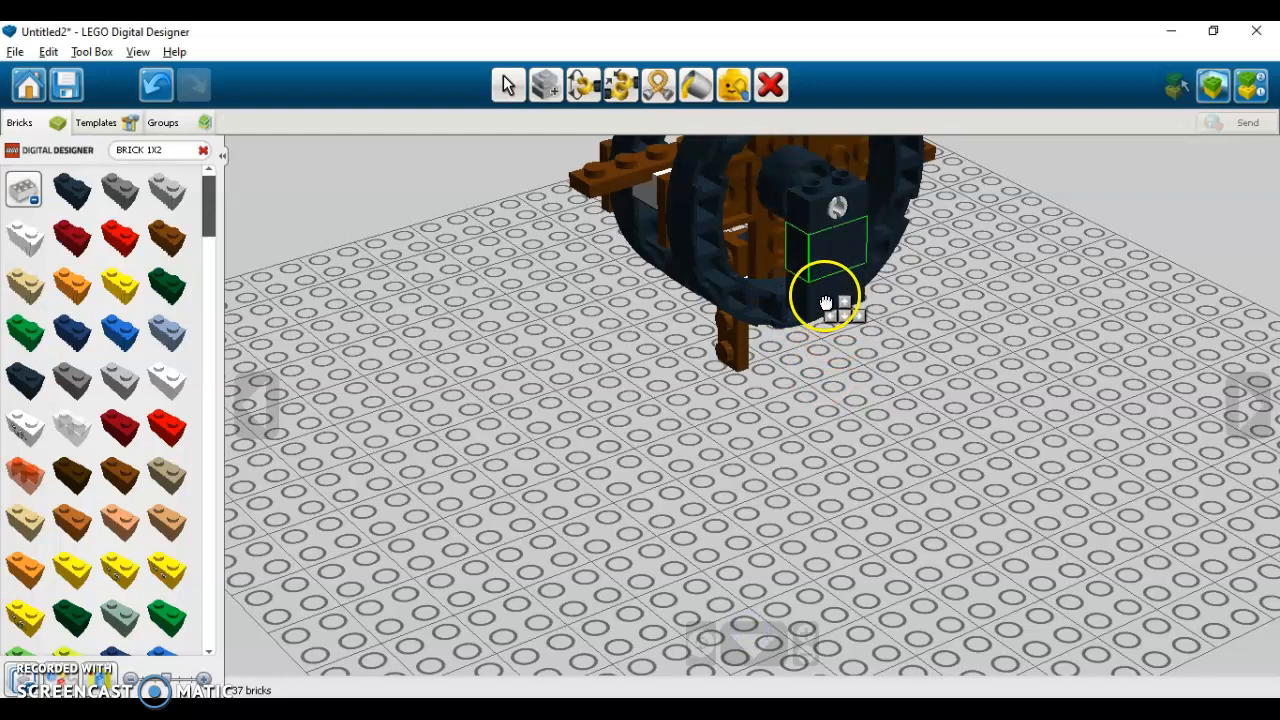
click(824, 338)
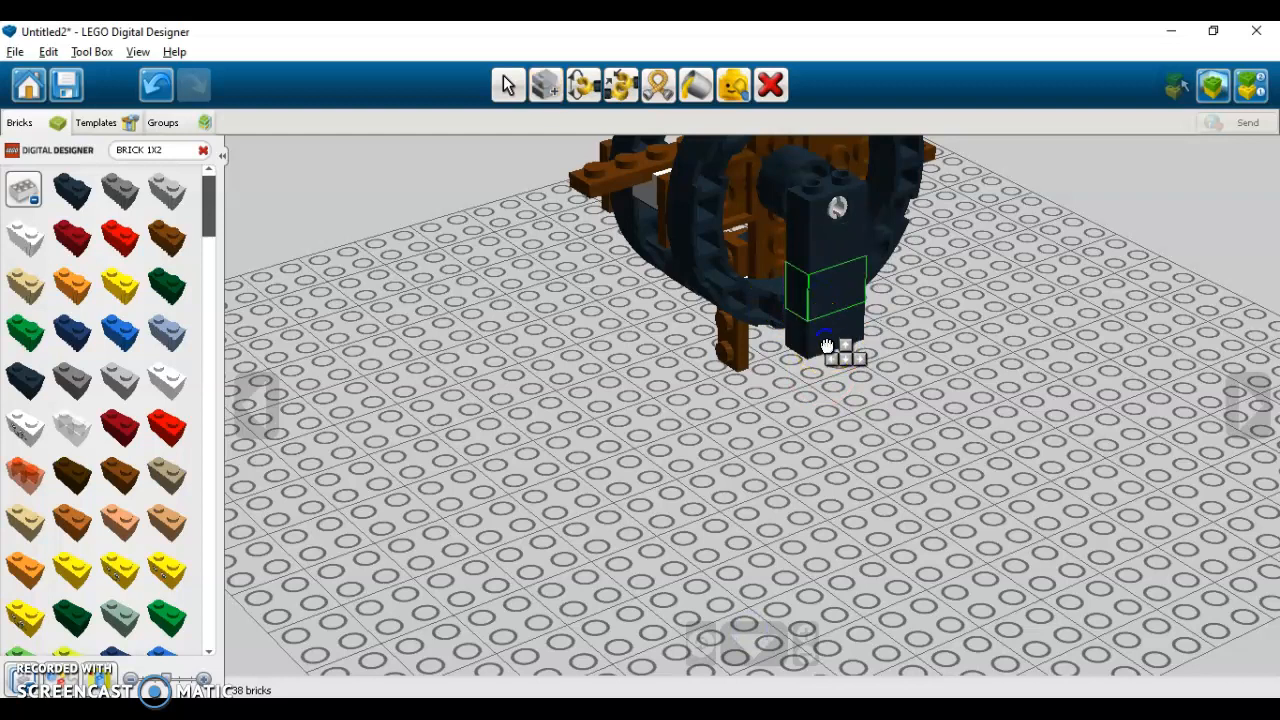
click(827, 352)
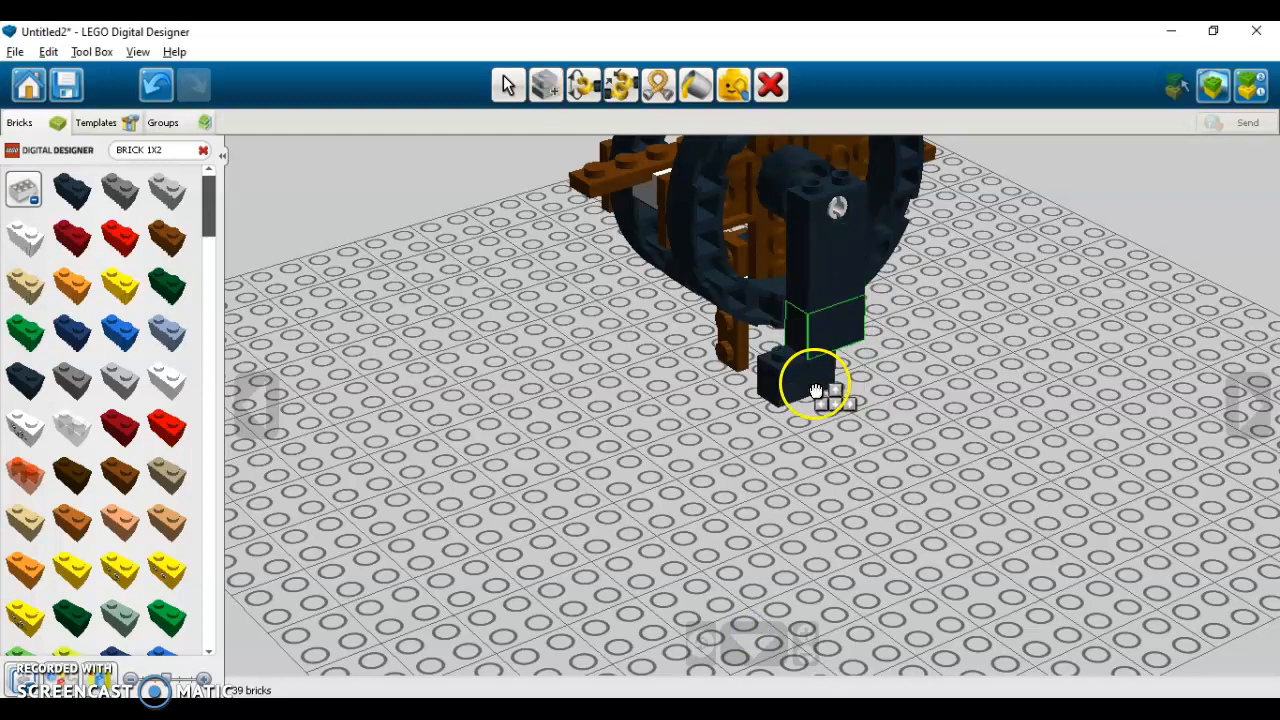
click(830, 395)
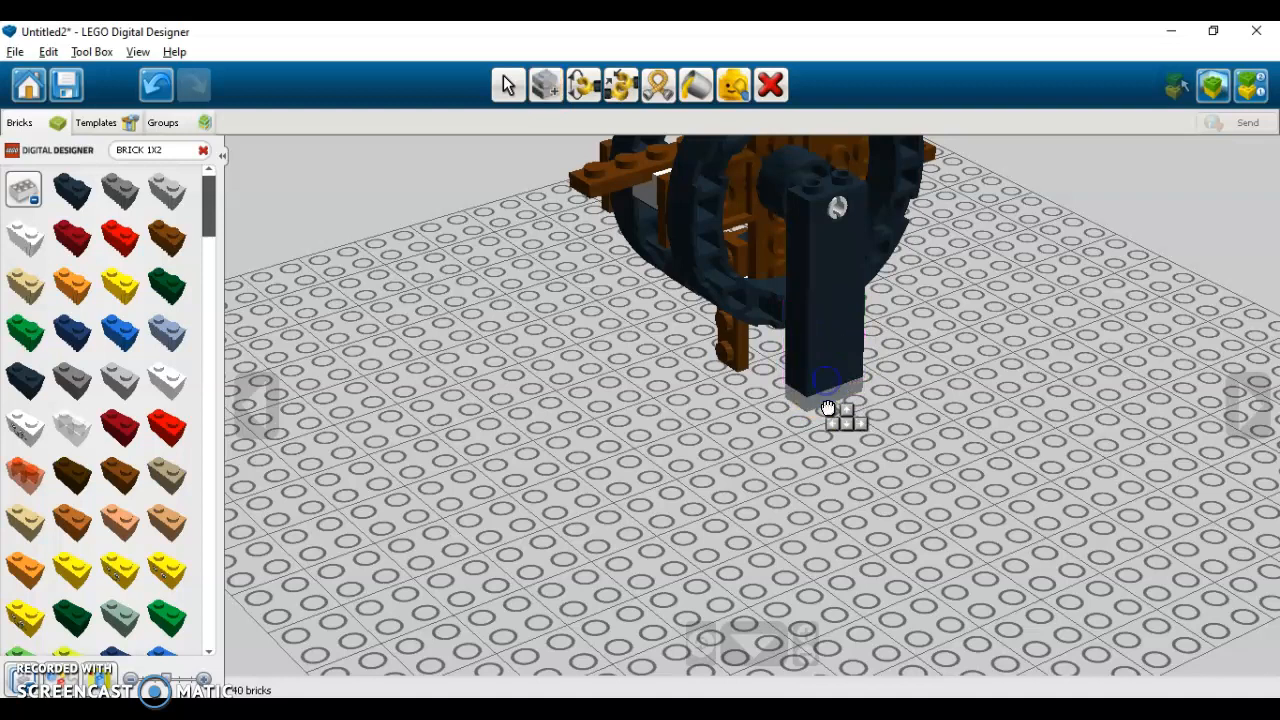
click(828, 420)
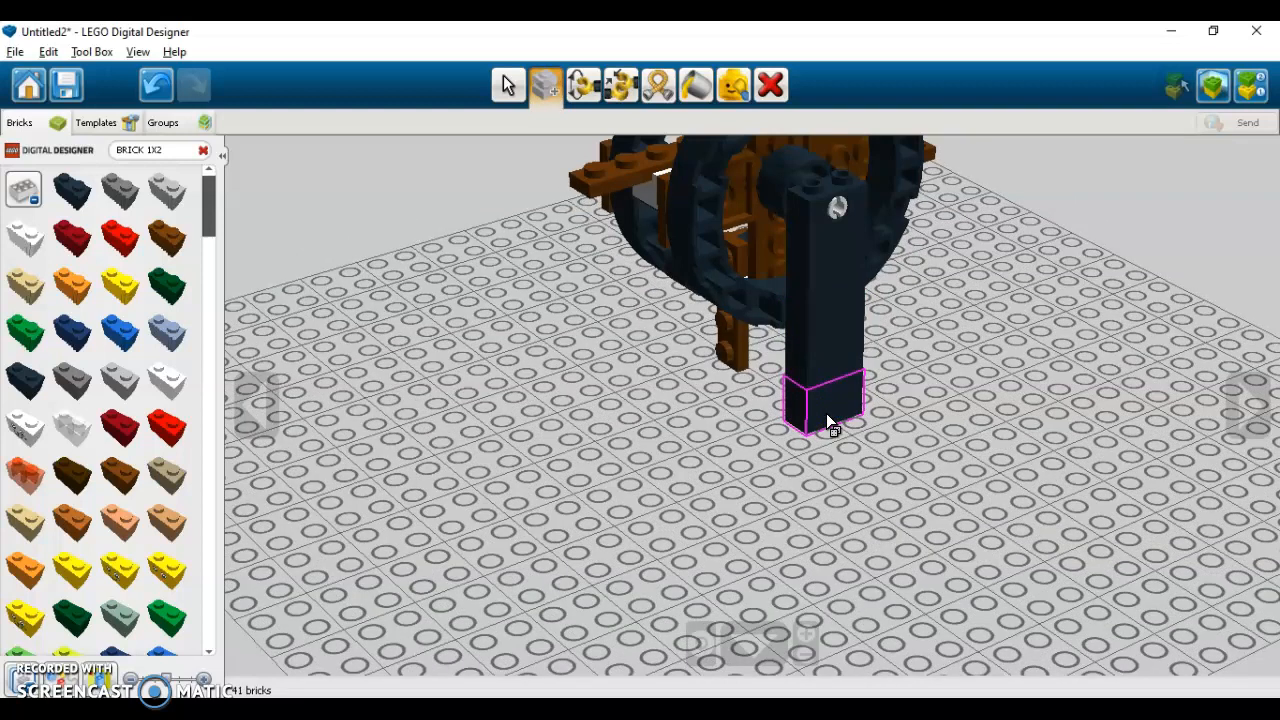
key(Escape)
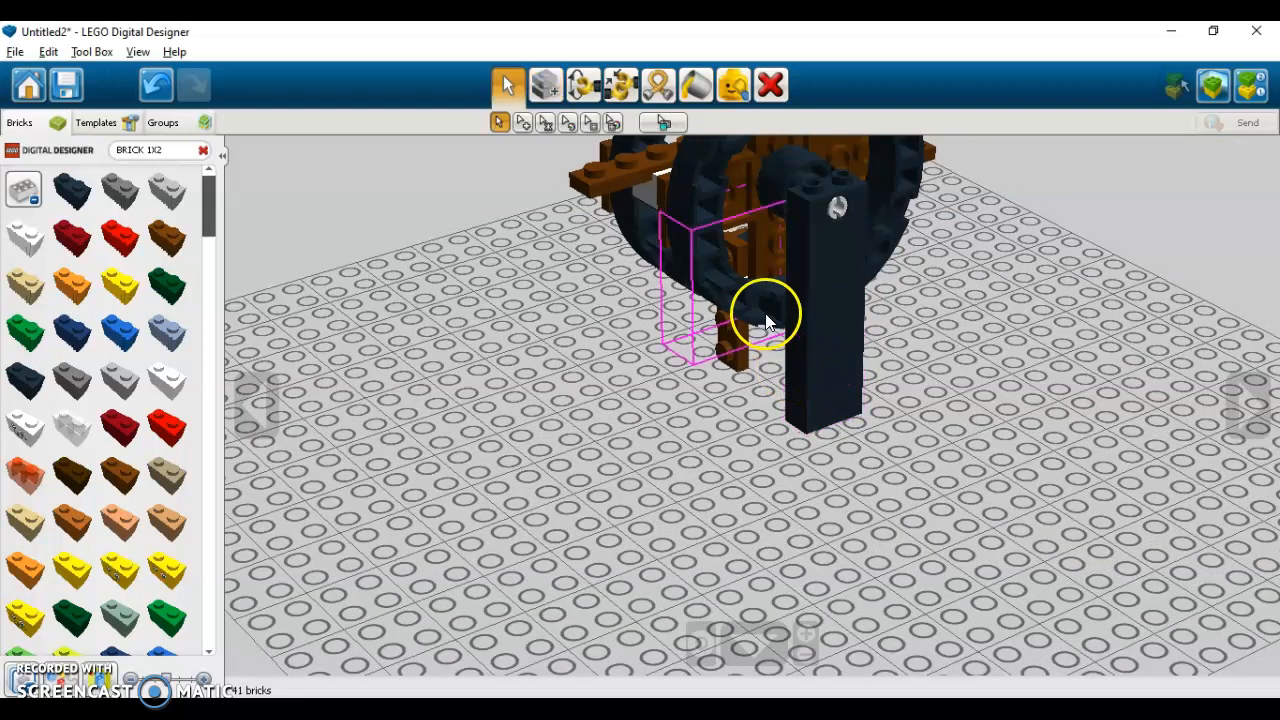
Find BRICK 2X4 and attach a brown one beneath the black column, extending inwards below the wheel.
key(Down)
key(Down)
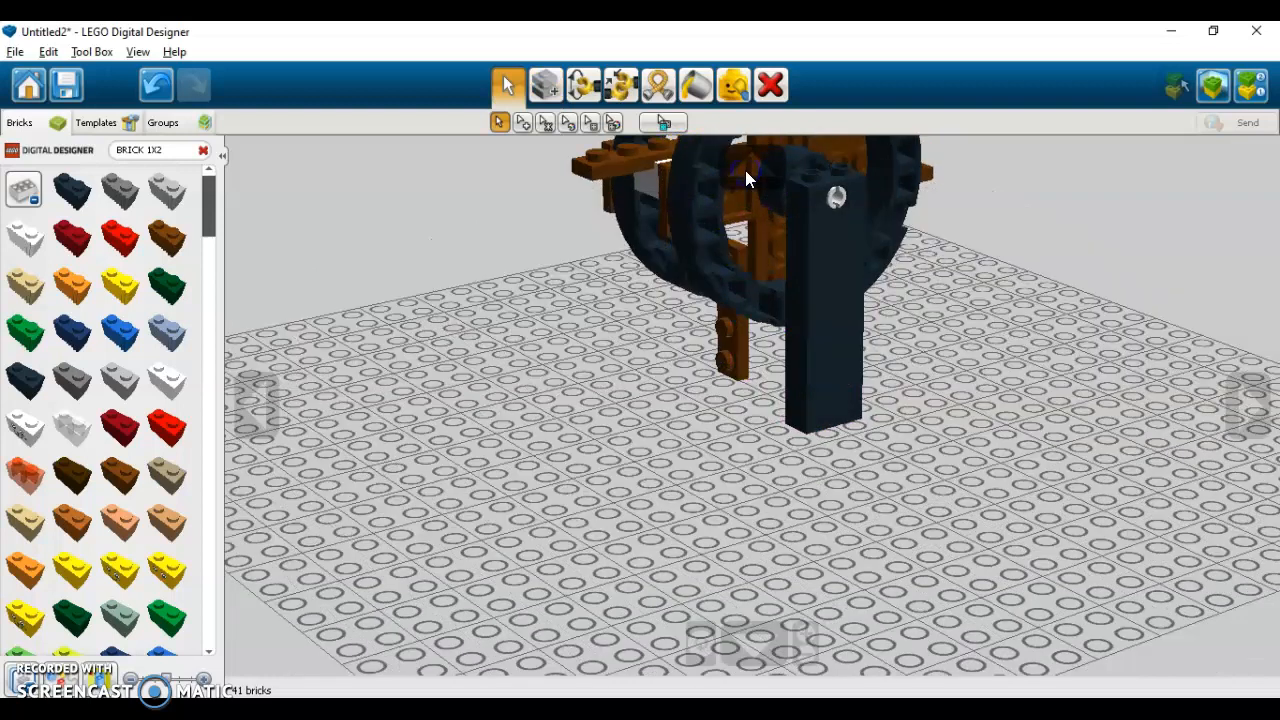
key(ctrl+z)
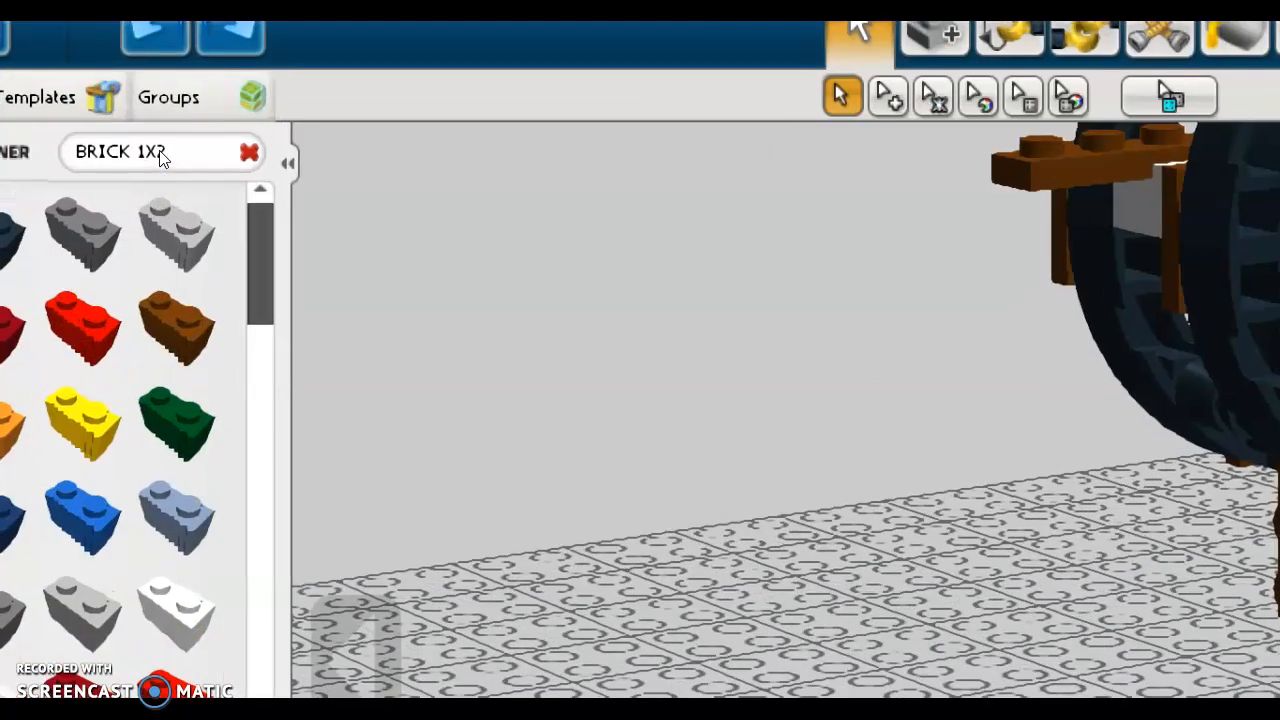
key(Left)
key(Left)
key(BackSpace)
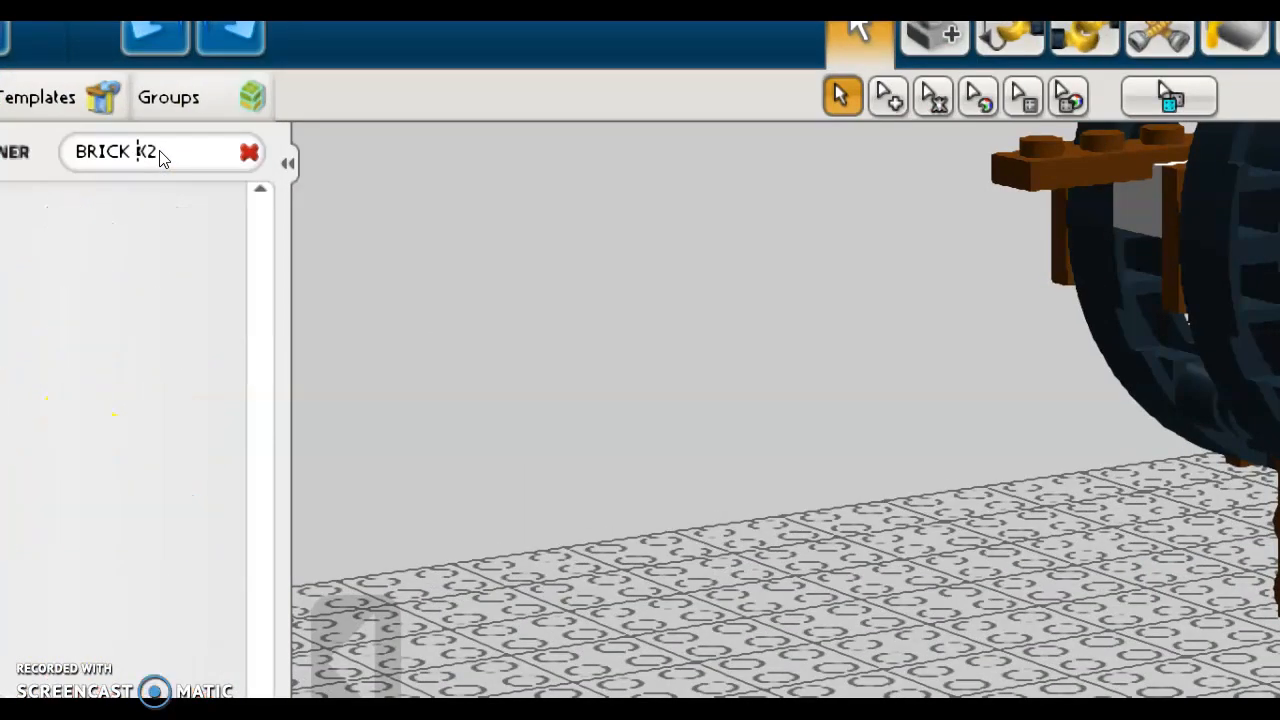
text(2X)
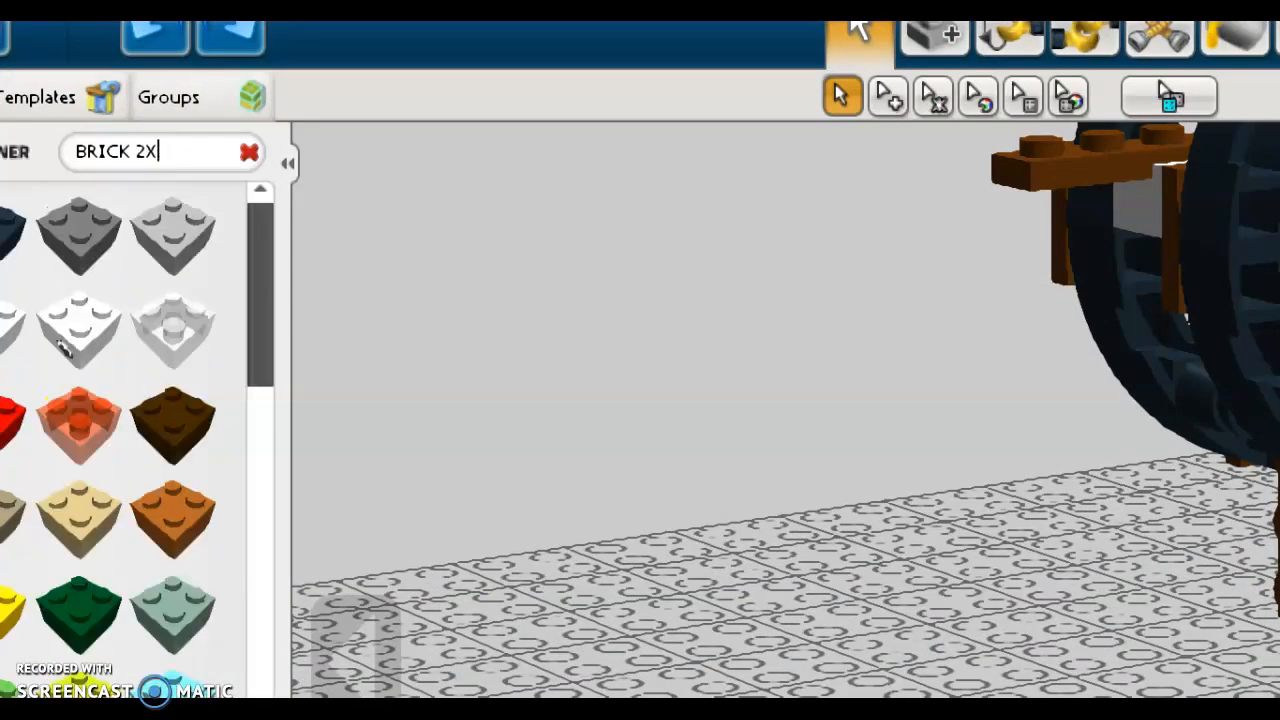
text(4)
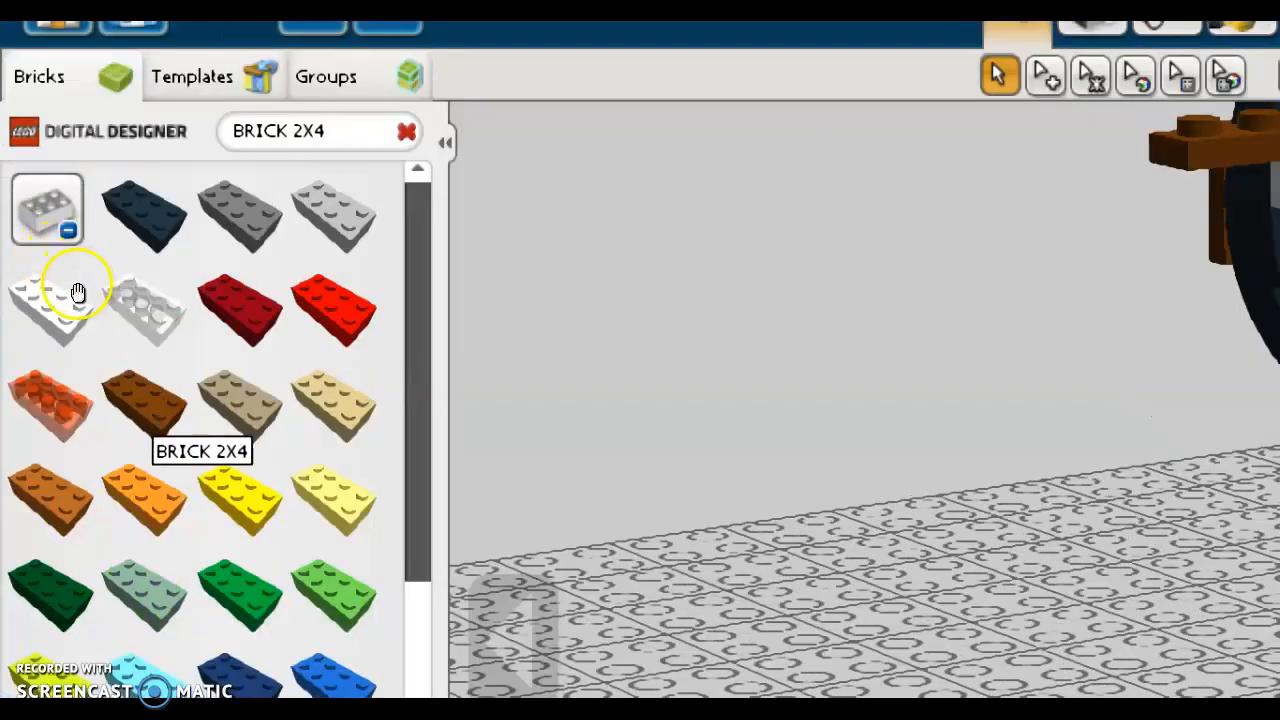
click(78, 291)
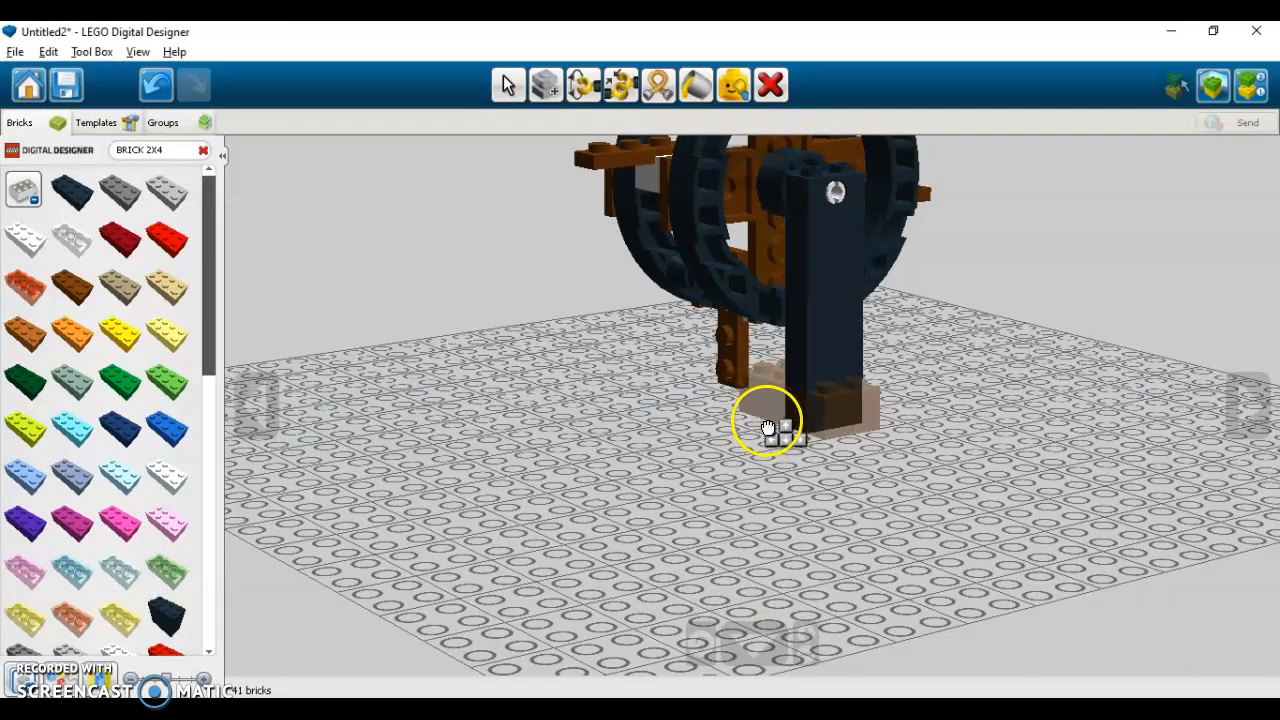
click(796, 460)
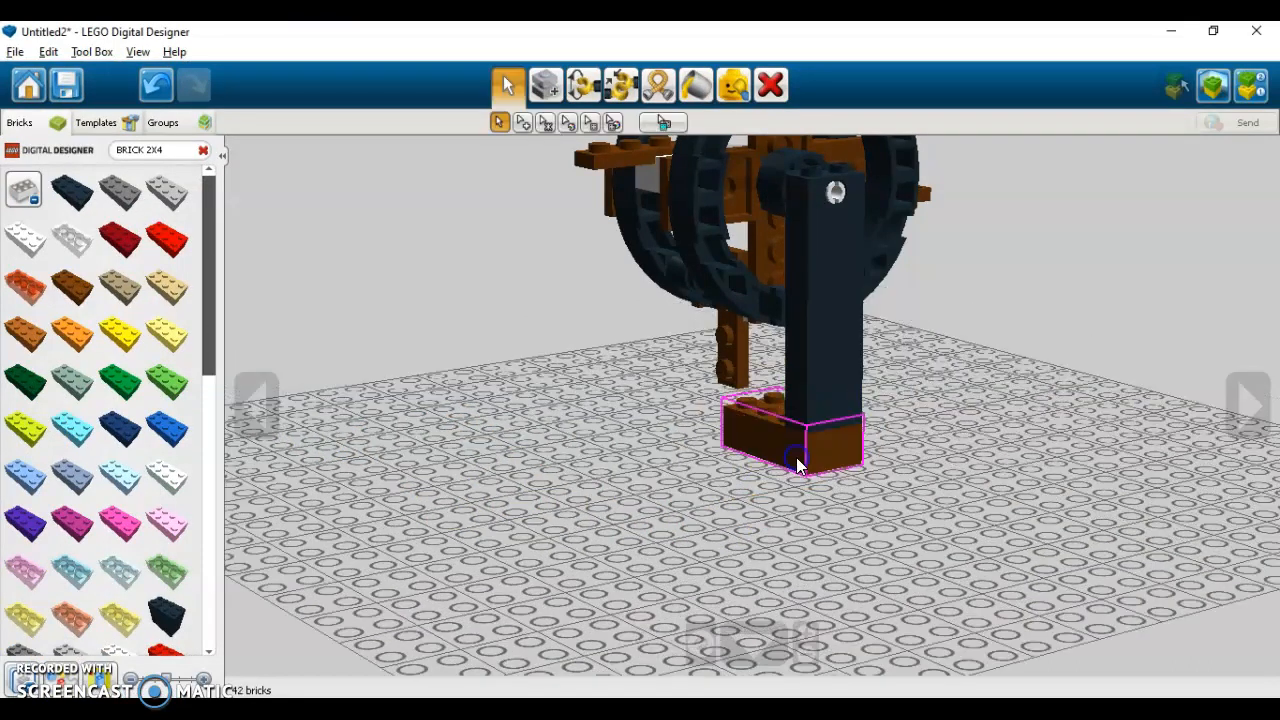
Try to turn the wheel about its hub with the Hinge tool.
click(1256, 422)
click(1256, 422)
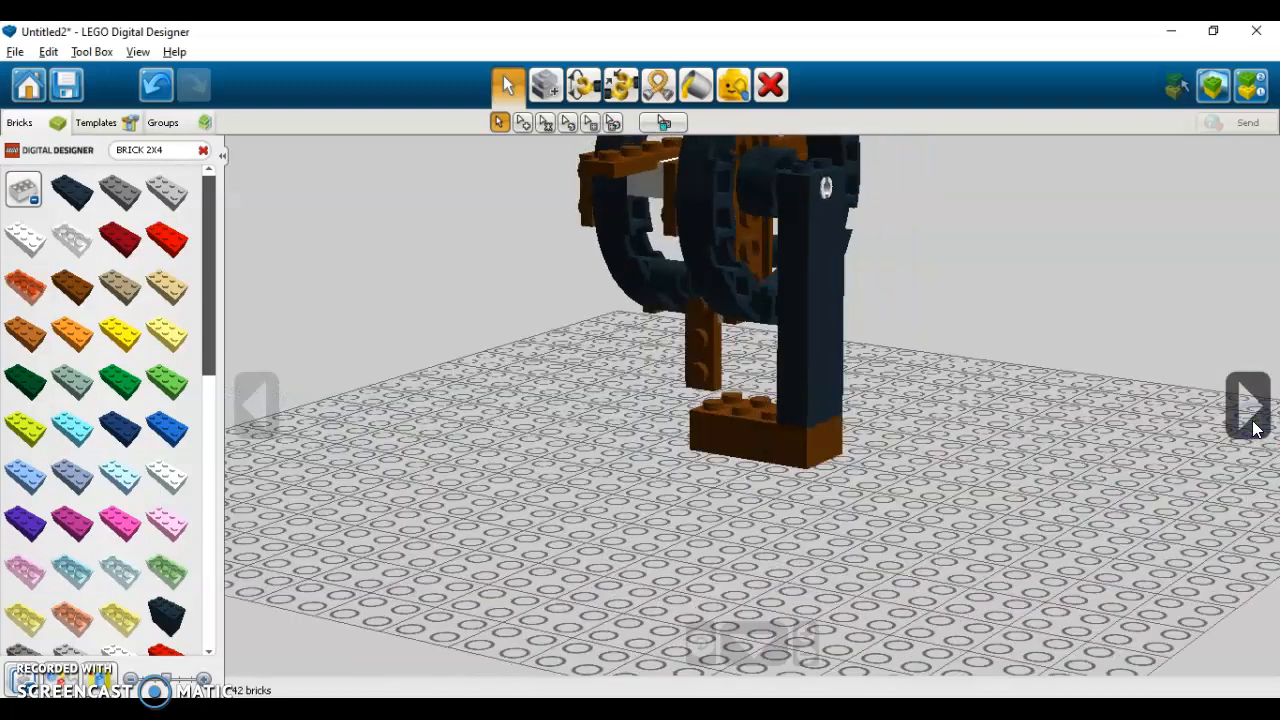
click(1256, 422)
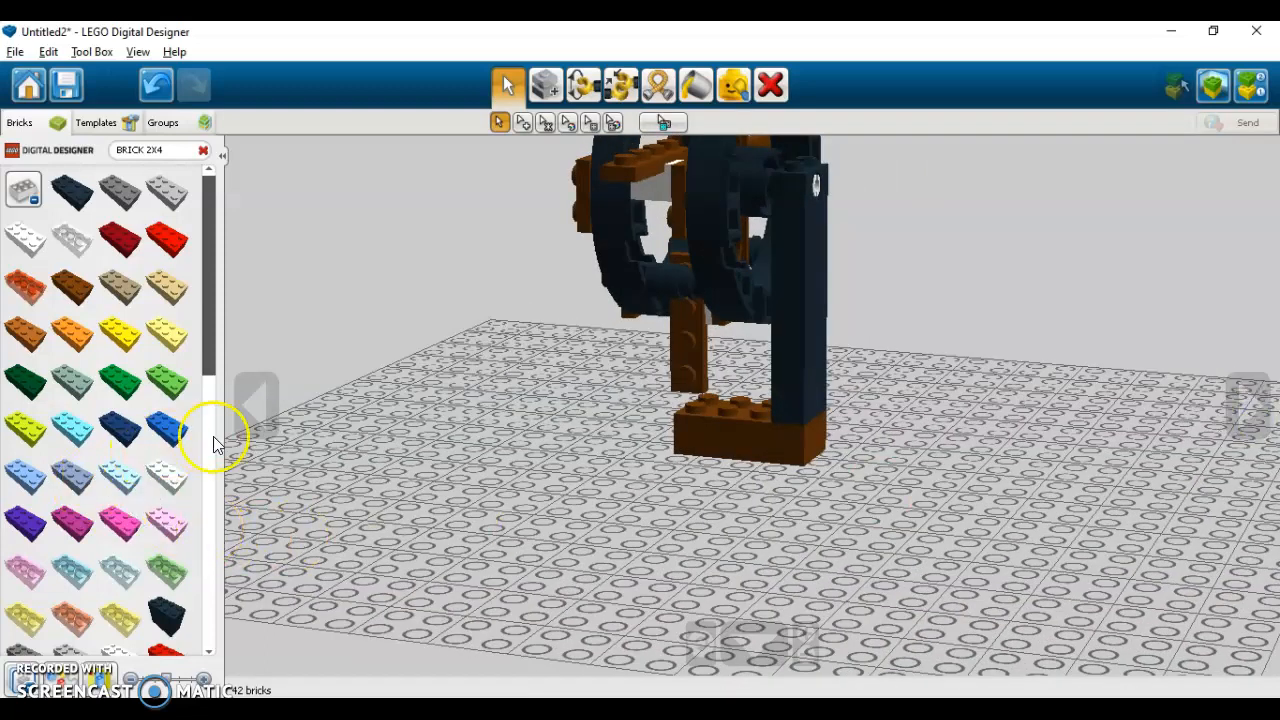
scroll(705, 266, up, 1)
scroll(705, 266, down, 3)
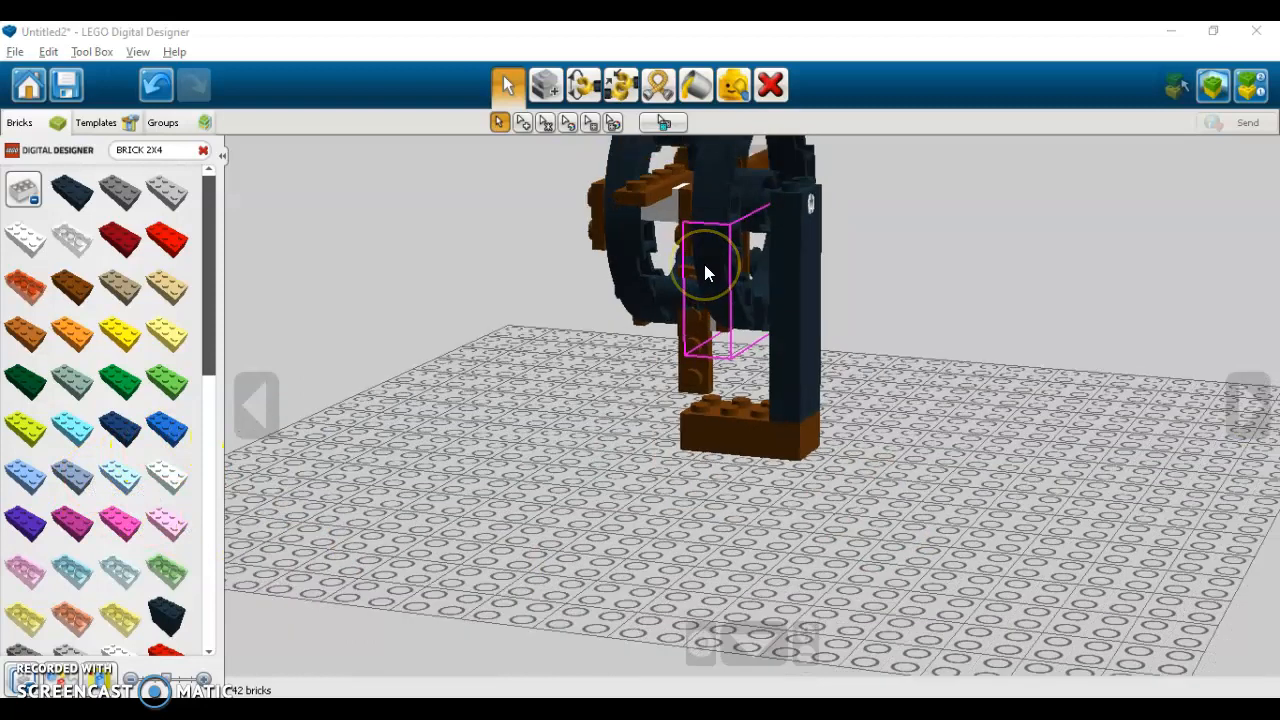
click(585, 84)
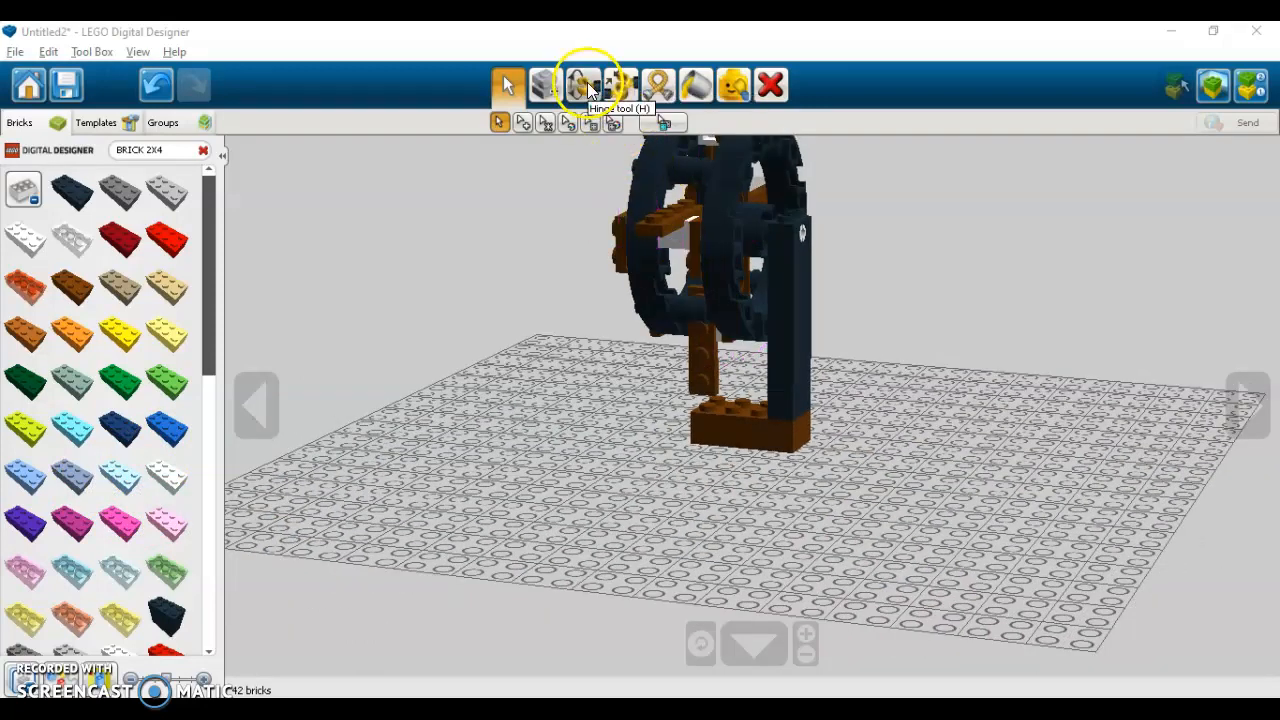
click(761, 232)
mouse_move(320, 167)
mouse_down()
mouse_move(353, 170)
mouse_move(348, 182)
mouse_move(283, 166)
mouse_move(316, 255)
mouse_move(254, 196)
mouse_move(268, 178)
mouse_move(330, 217)
mouse_move(266, 251)
mouse_move(327, 160)
mouse_move(308, 168)
mouse_up()
key(Escape)
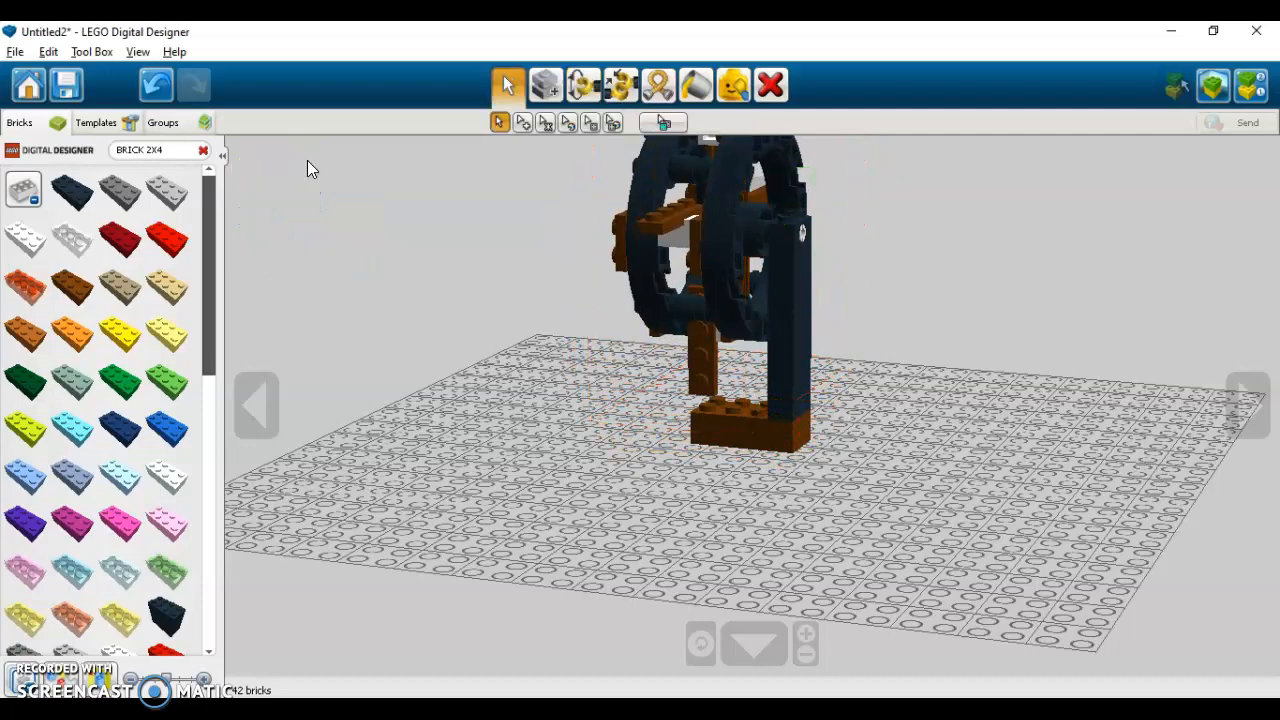